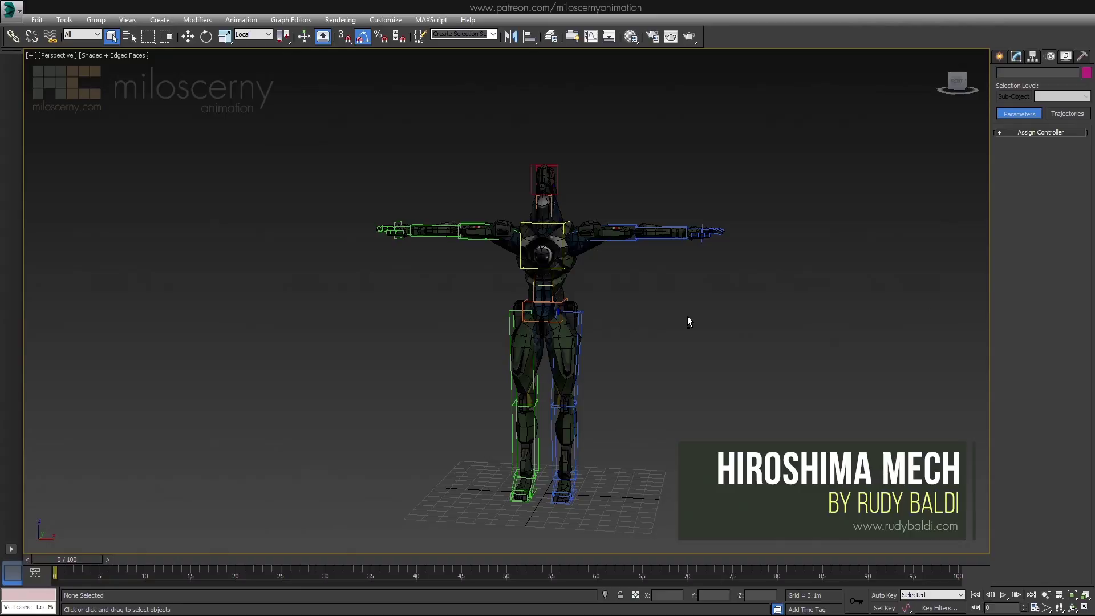
- Add a Skin modifier to hiroshima_mech and add every CAT rig bone to it
click(604, 262)
click(1017, 56)
click(1051, 91)
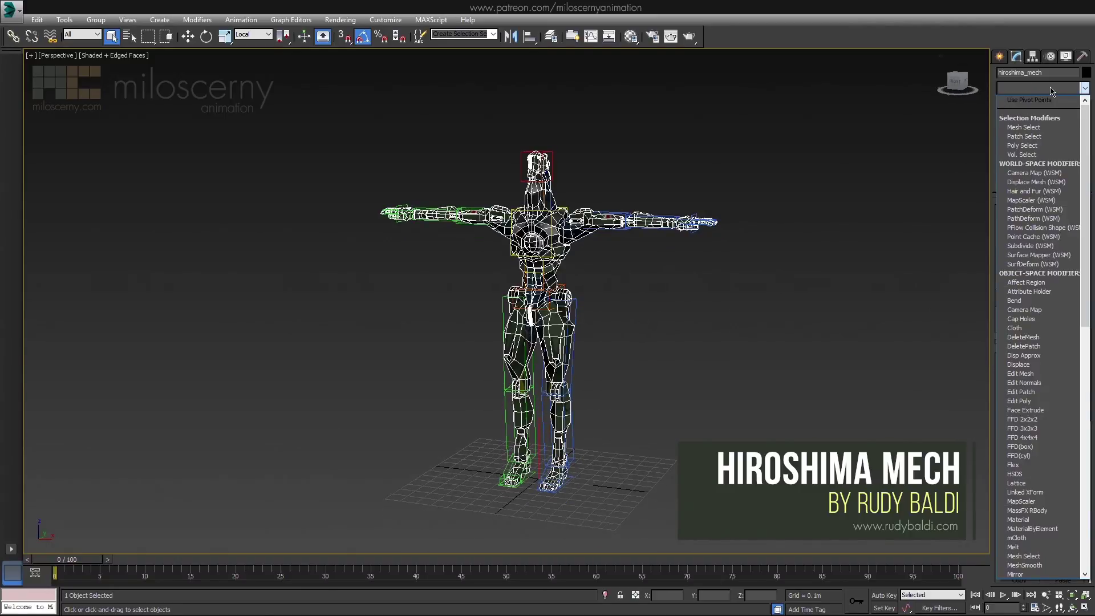
scroll(1051, 257, down, 5)
click(1027, 262)
click(1023, 323)
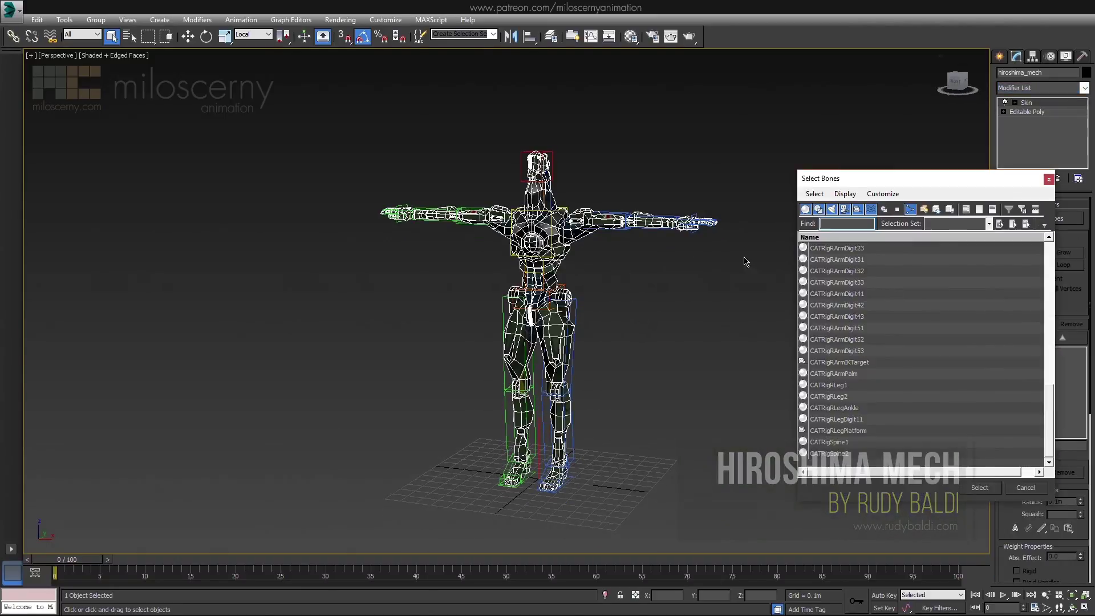
key(ctrl+a)
scroll(895, 324, down, 7)
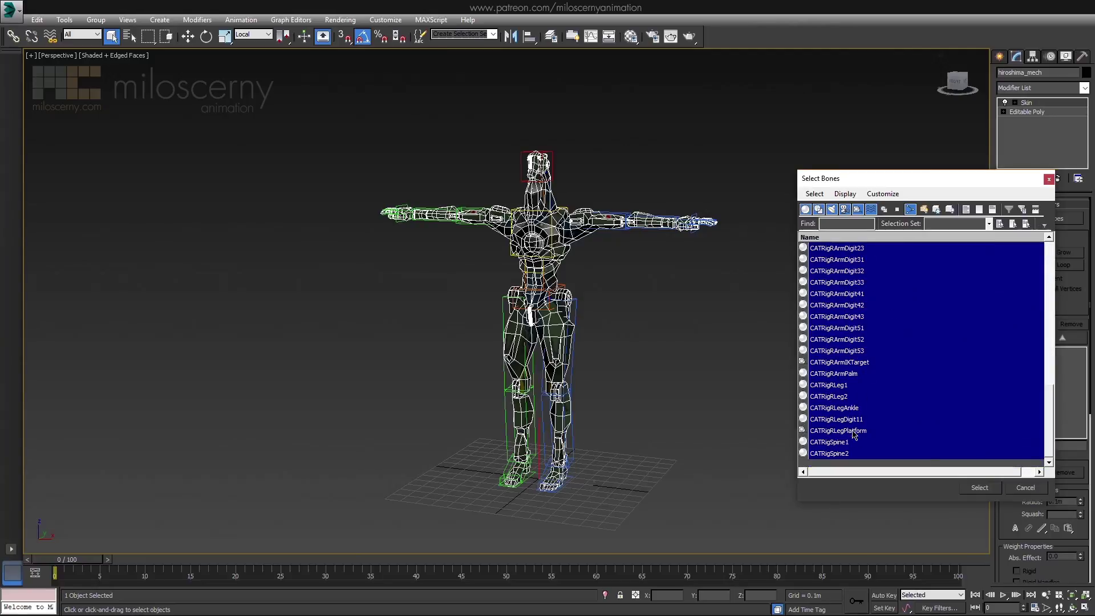
scroll(868, 344, up, 7)
click(980, 488)
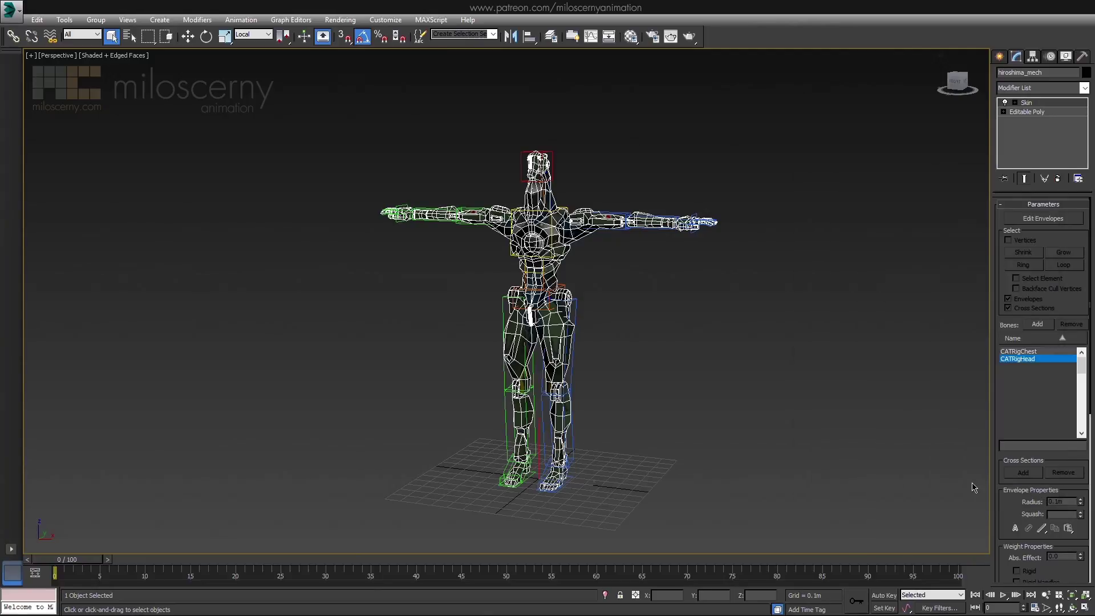
alt+middle_drag(759, 325, 713, 372)
- Unhide all objects, select the rig's footplate and add a CATMotion walk-cycle layer
click(714, 372)
right_click(743, 300)
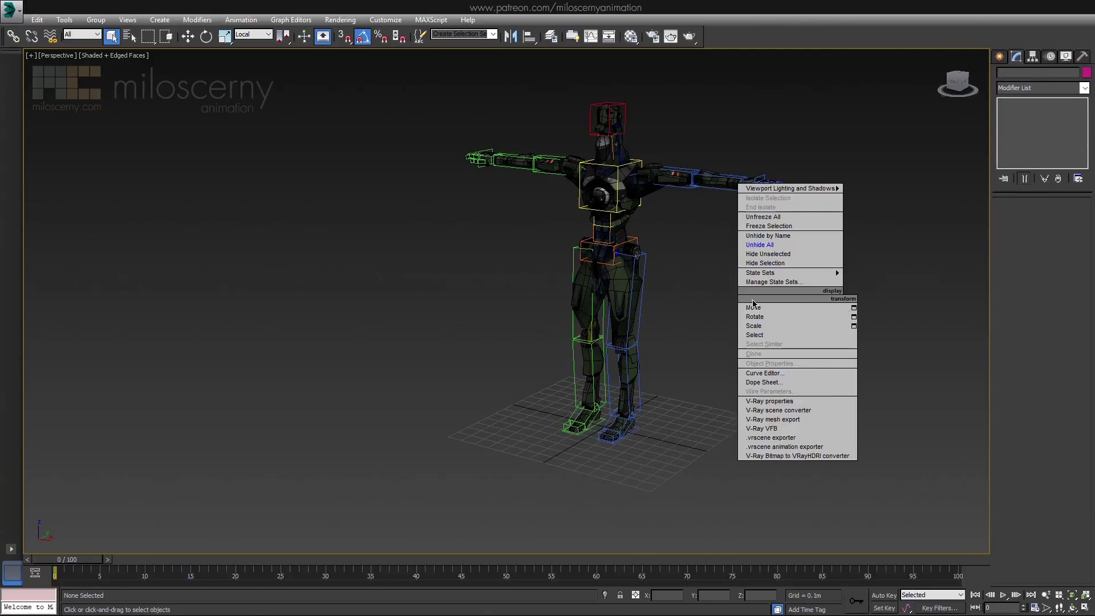
click(792, 249)
click(705, 428)
click(1050, 55)
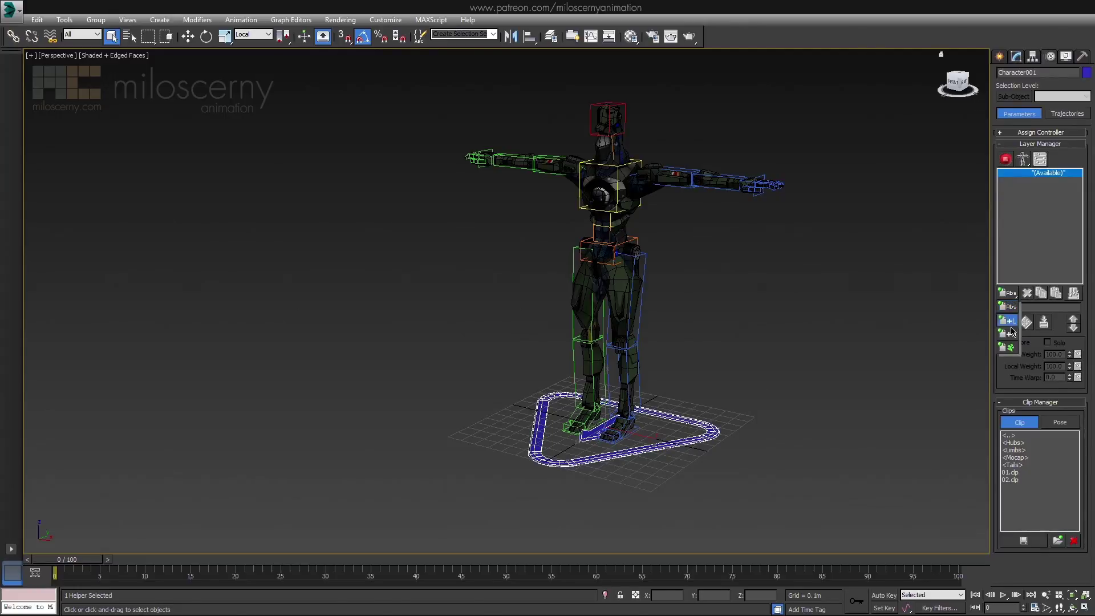
click(1006, 160)
- Preview the walk on the timeline, return to frame 0 and remove the walk layer
alt+middle_drag(903, 233, 118, 540)
drag(57, 574, 586, 558)
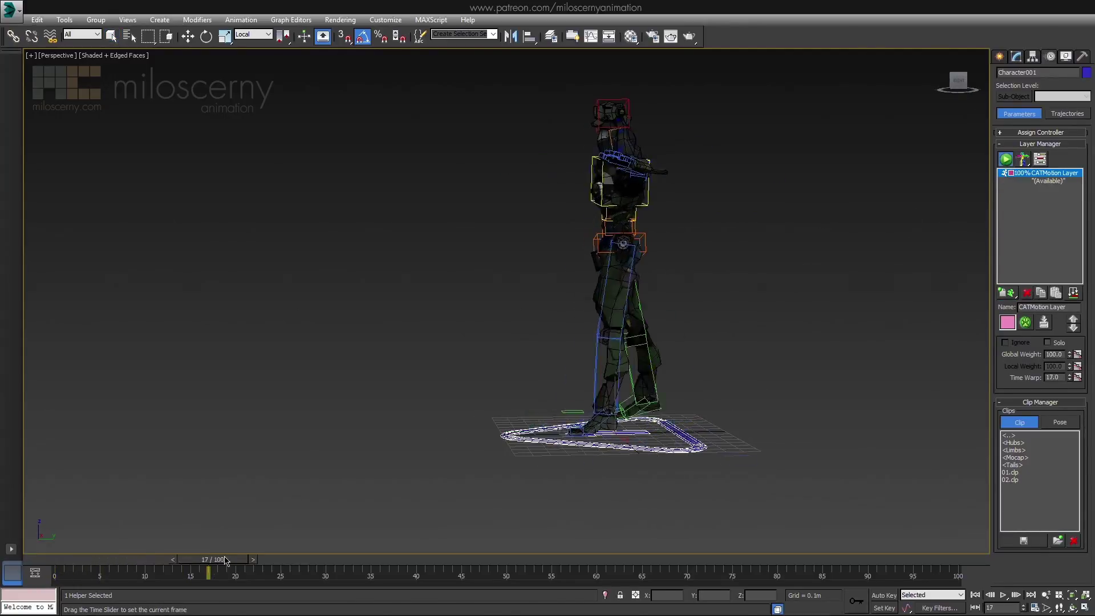
alt+middle_drag(586, 558, 768, 362)
drag(579, 574, 3, 578)
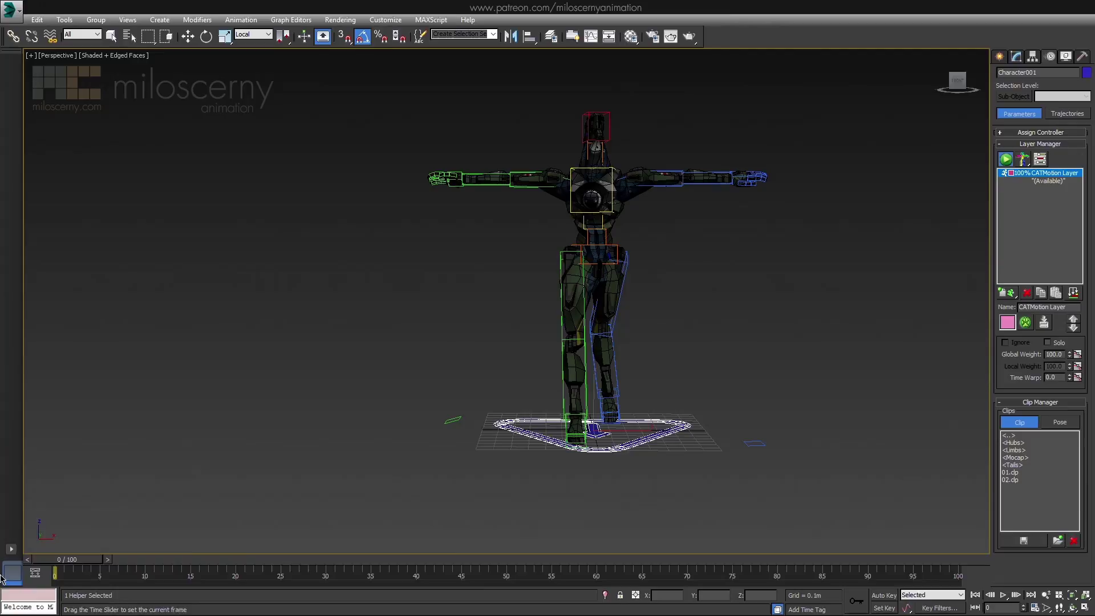
click(1028, 293)
mouse_move(941, 230)
alt+middle_down()
mouse_move(607, 243)
mouse_move(834, 595)
alt+middle_up()
- With Auto Key on, key the foot lifted and tilted around frame 10 to bend the leg
key(n)
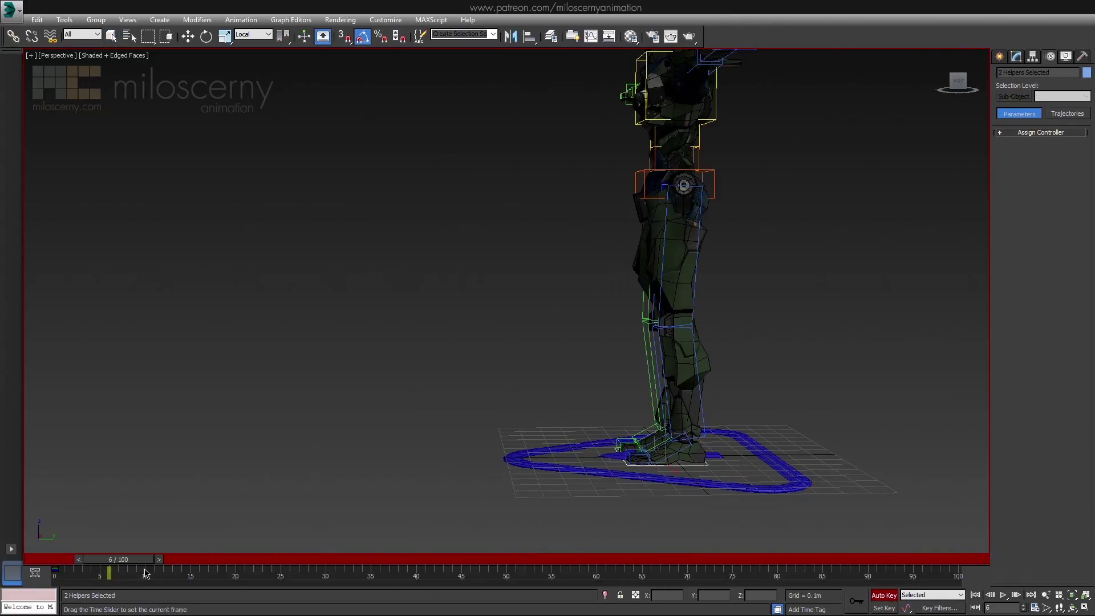
drag(686, 446, 613, 395)
drag(117, 563, 145, 571)
drag(616, 405, 715, 338)
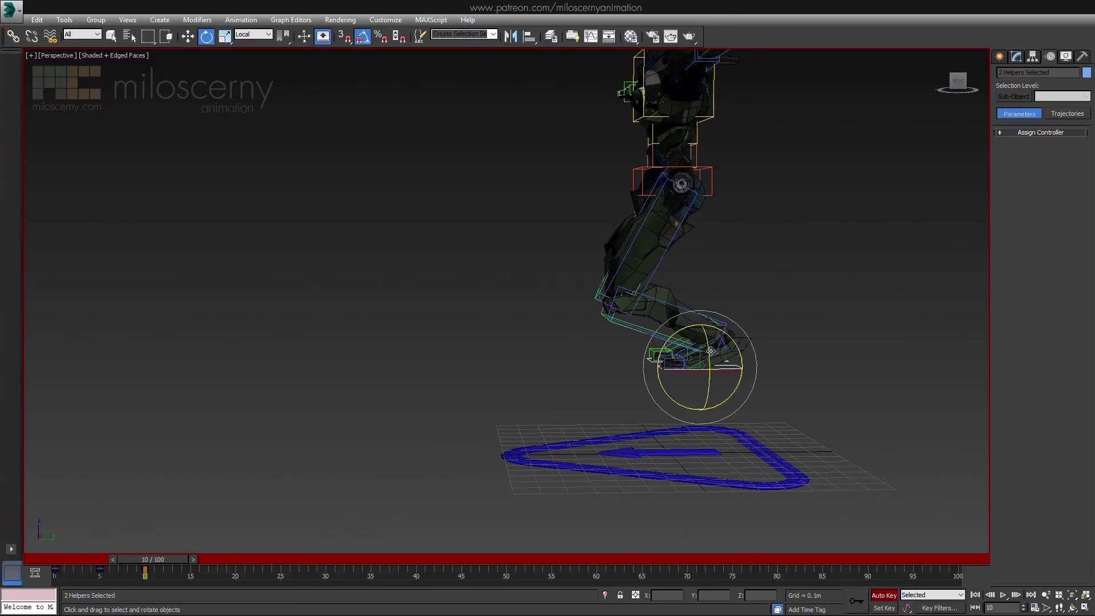
key(e)
drag(775, 360, 770, 398)
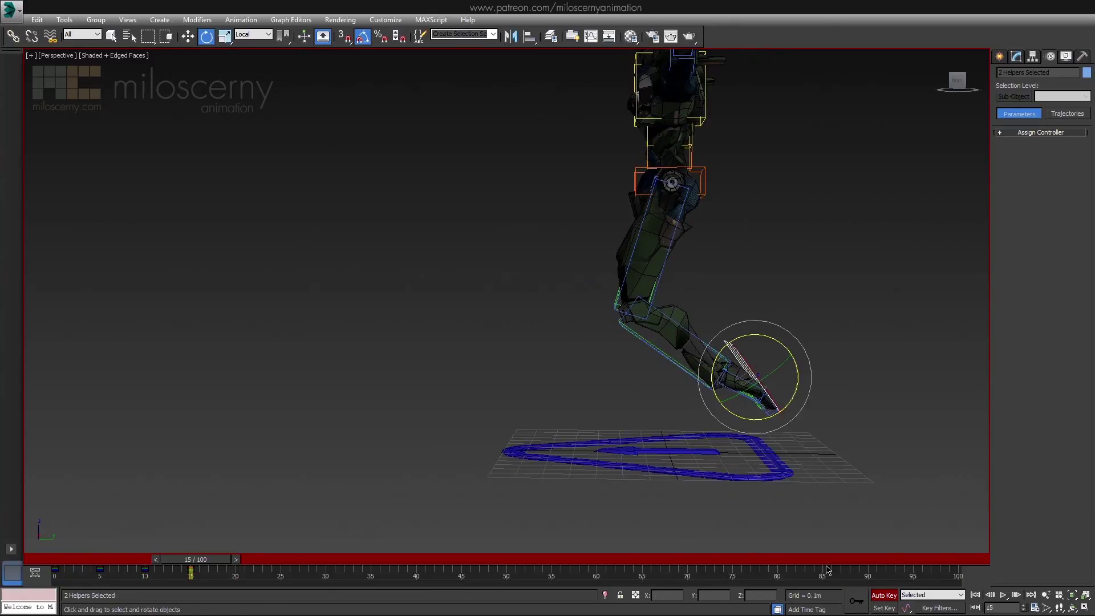
drag(193, 561, 171, 560)
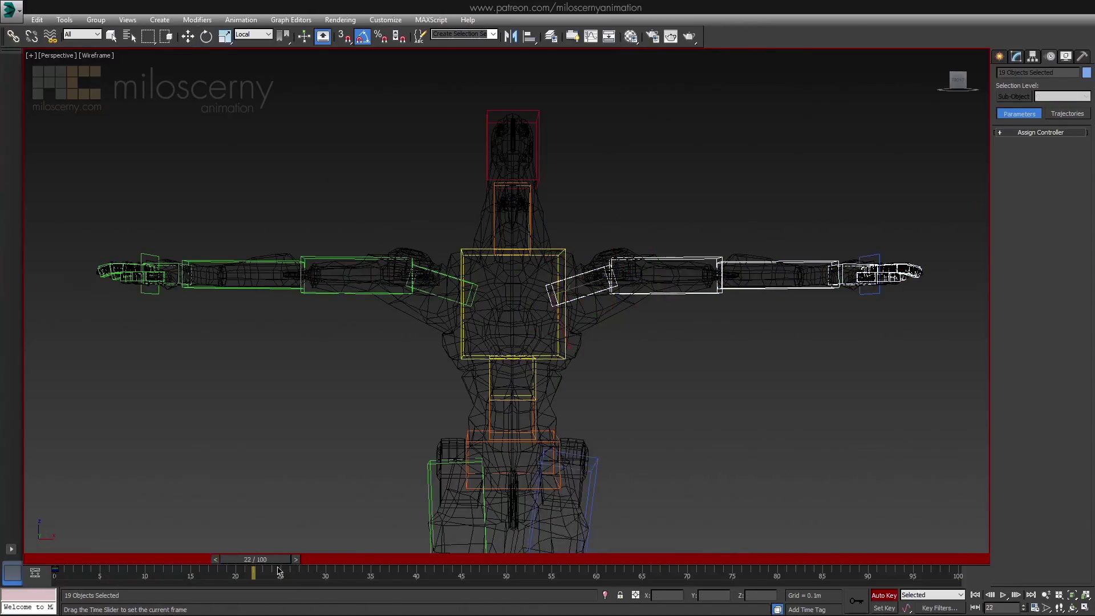
- Key the right arm raised at frame 40 and back to horizontal at frame 50
drag(328, 579, 371, 572)
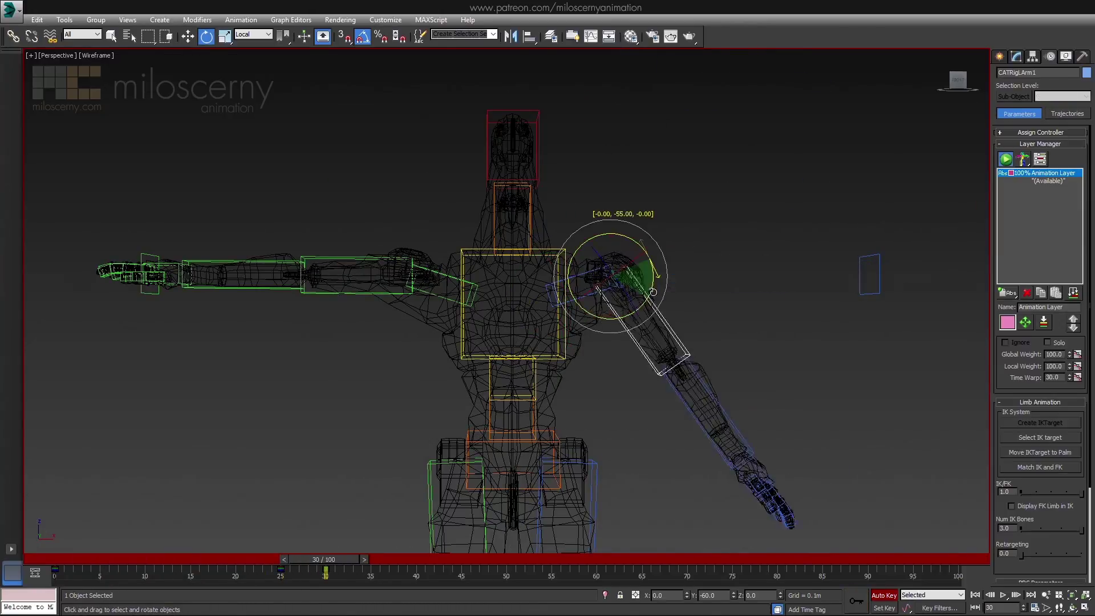
key(F3)
mouse_move(548, 360)
alt+middle_down()
mouse_move(650, 391)
mouse_move(531, 403)
alt+middle_up()
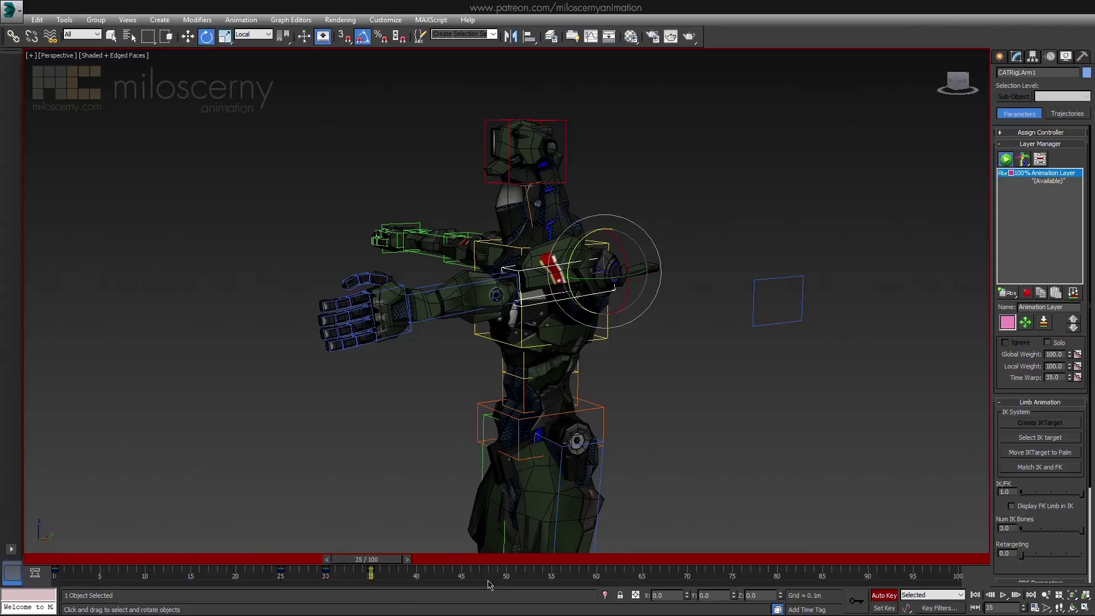
drag(371, 571, 416, 572)
alt+middle_drag(513, 385, 565, 360)
drag(599, 291, 616, 208)
alt+middle_drag(616, 209, 548, 343)
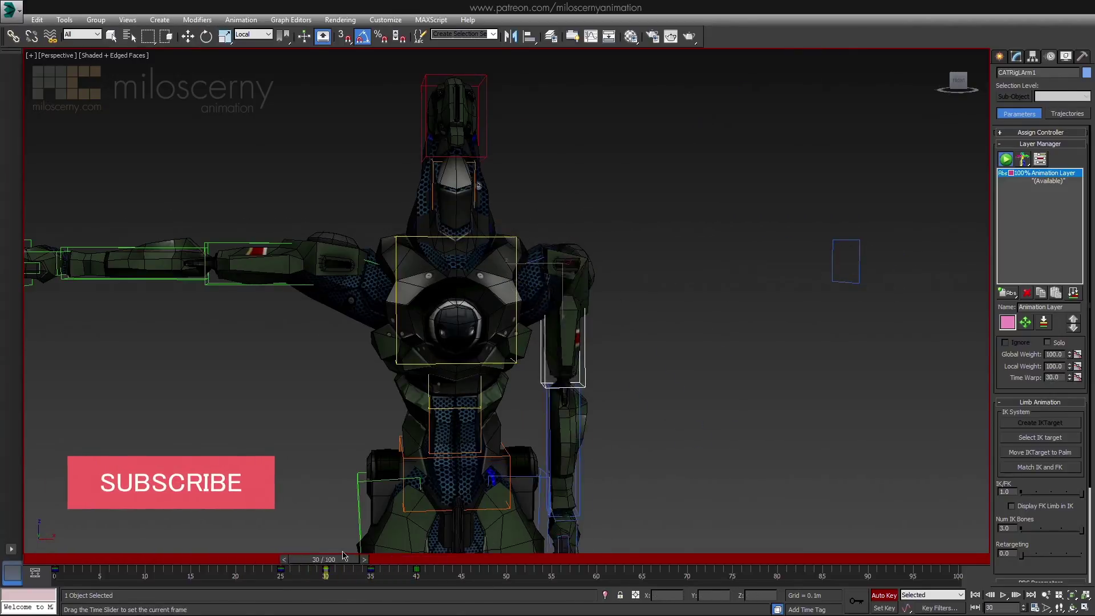
drag(416, 572, 518, 567)
alt+middle_drag(514, 385, 617, 249)
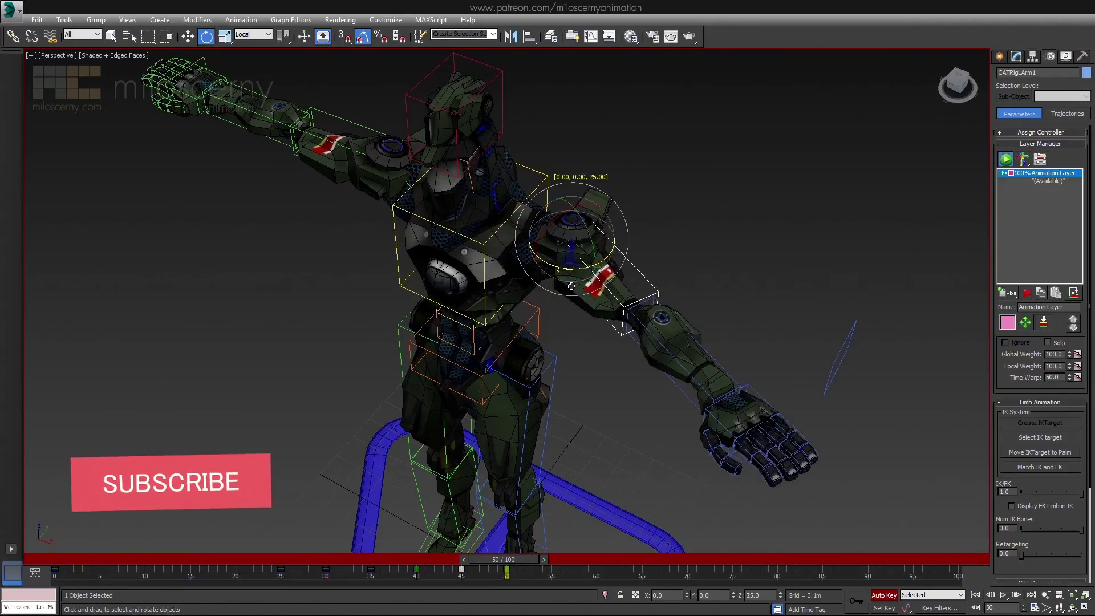
- Key the left forearm rotated downward and carry the key to frame 70
right_click(616, 248)
click(638, 272)
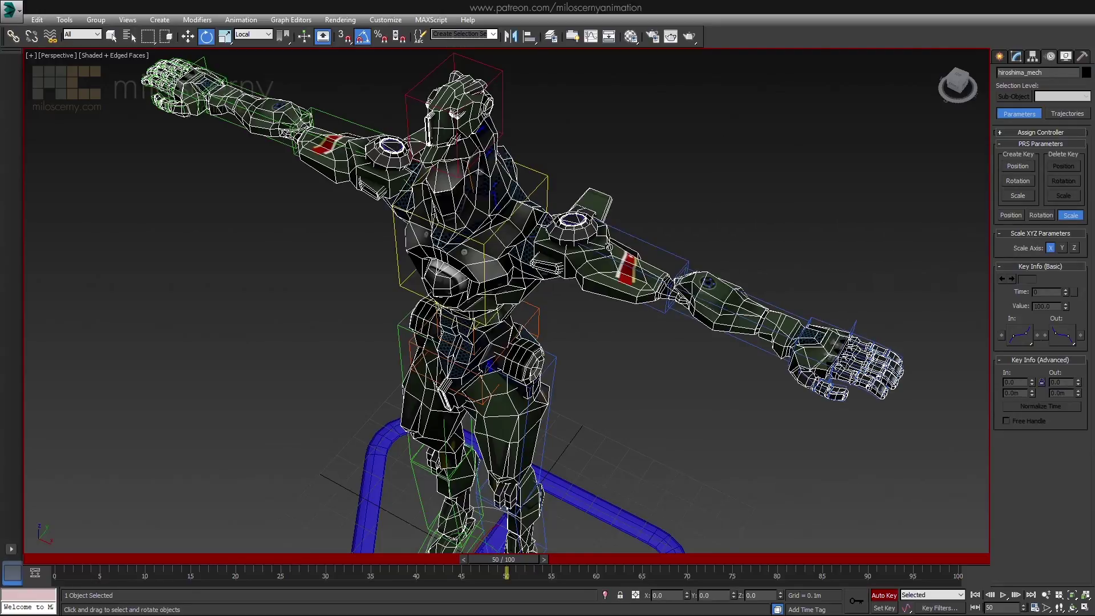
click(687, 297)
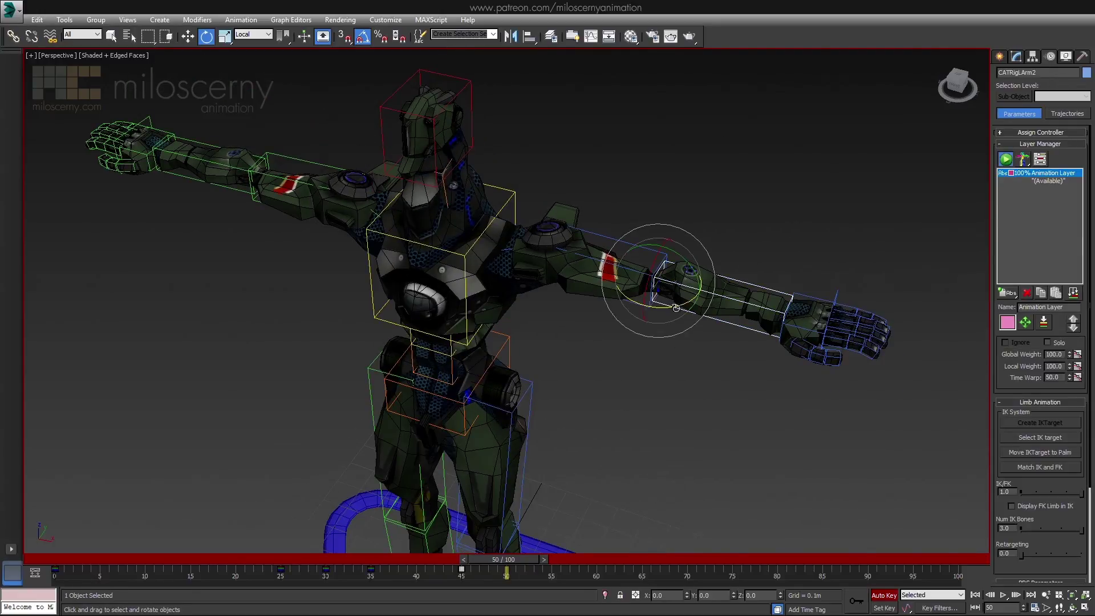
drag(687, 297, 676, 343)
mouse_move(676, 342)
alt+middle_down()
mouse_move(665, 282)
mouse_move(548, 513)
alt+middle_up()
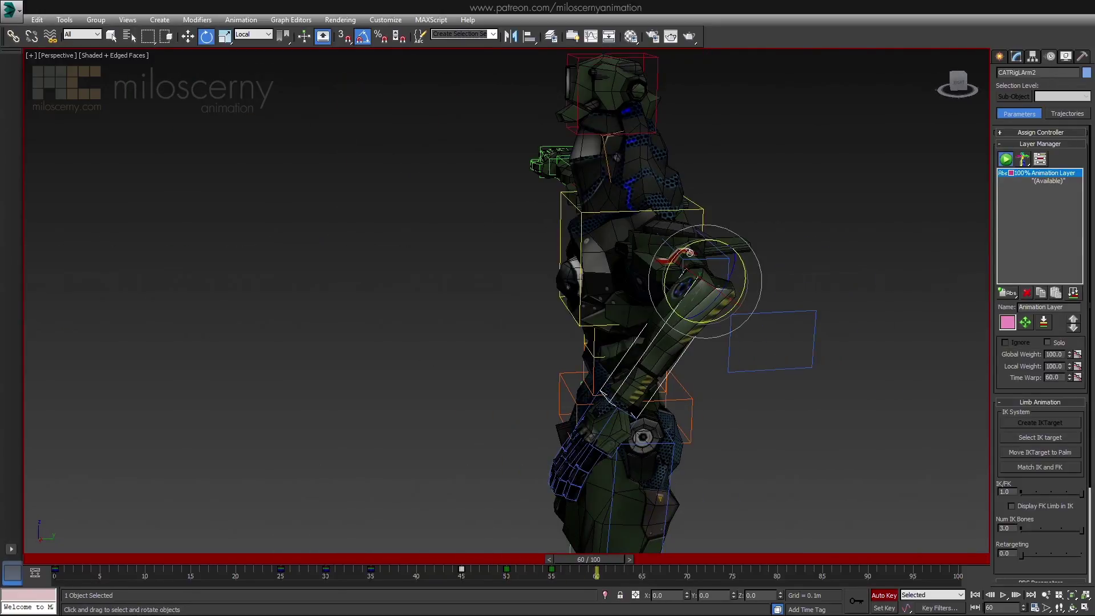
mouse_move(546, 559)
mouse_down()
mouse_move(495, 573)
mouse_move(368, 560)
mouse_move(647, 572)
mouse_up()
key(e)
drag(460, 560, 674, 560)
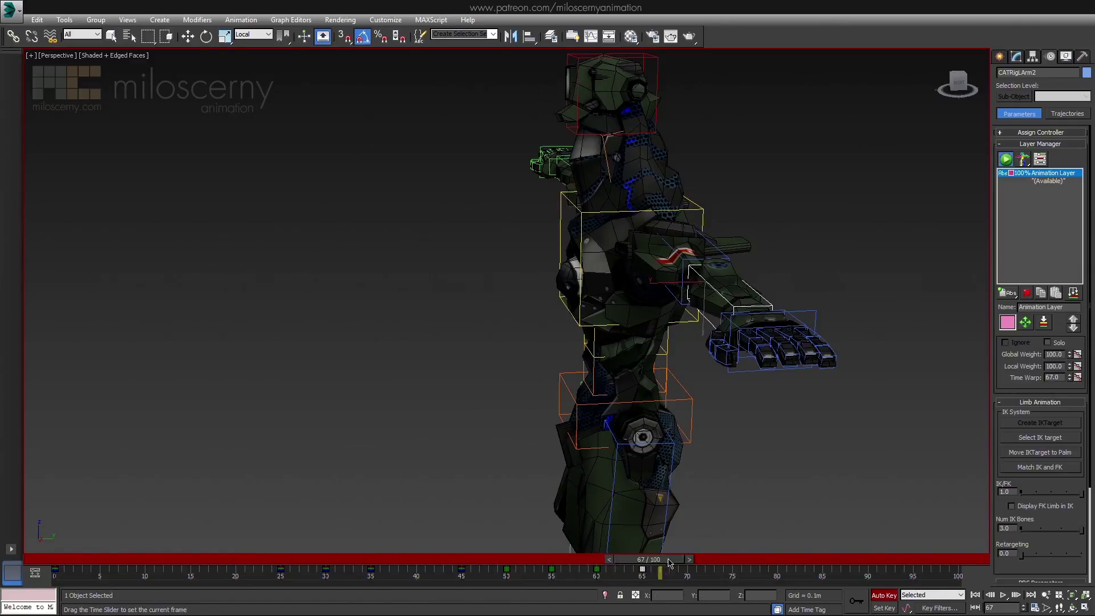
- Key the palm turning between frames 70 and 85
alt+middle_drag(651, 300, 599, 360)
click(611, 367)
scroll(551, 364, up, 3)
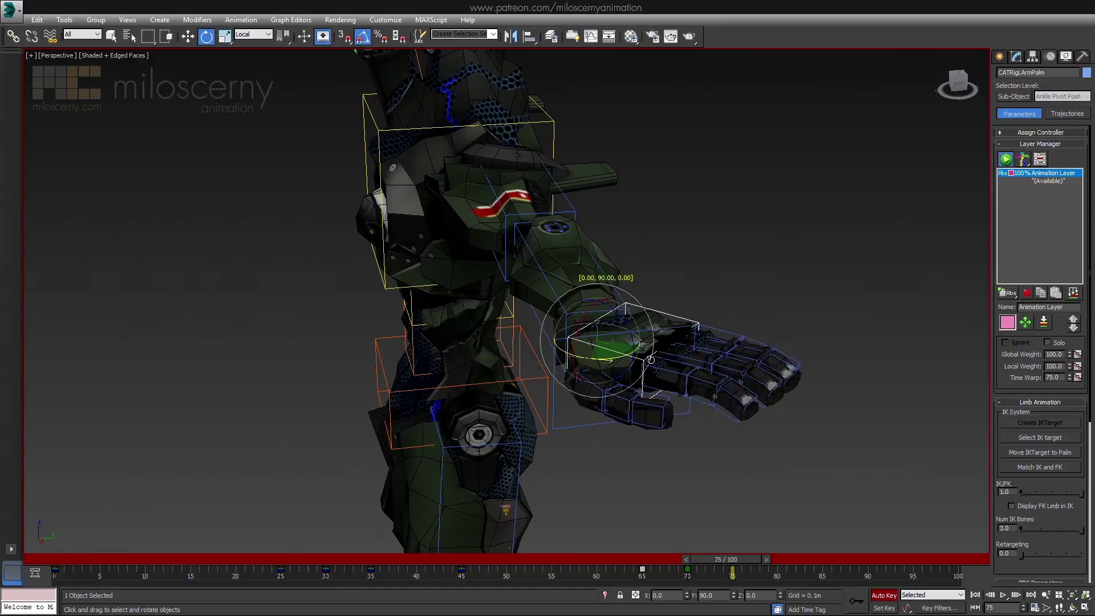
drag(674, 559, 811, 560)
alt+middle_drag(548, 360, 599, 385)
drag(599, 360, 638, 429)
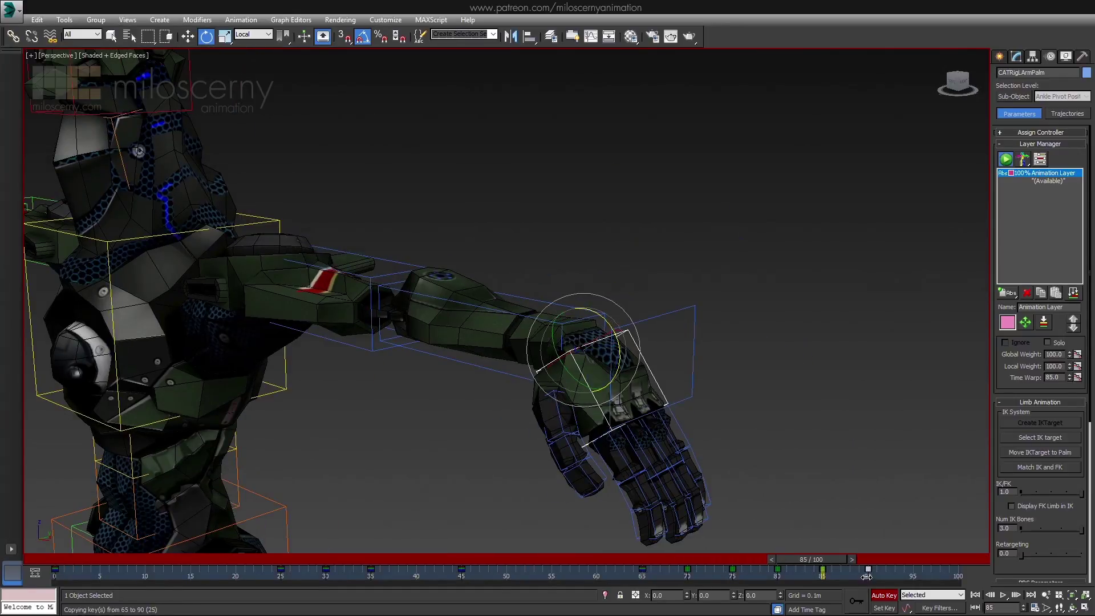
drag(812, 560, 867, 560)
mouse_move(665, 372)
alt+middle_down()
mouse_move(719, 363)
mouse_move(932, 524)
alt+middle_up()
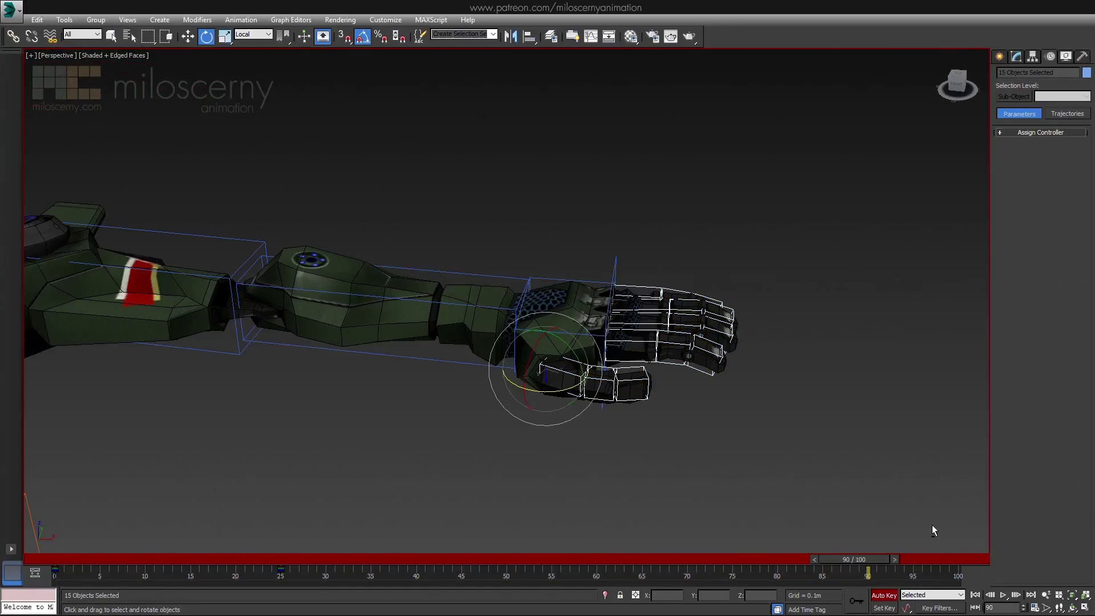
- Select the finger bones, extend the timeline to 200 frames and move to frame 100
click(1034, 607)
text(200)
click(564, 429)
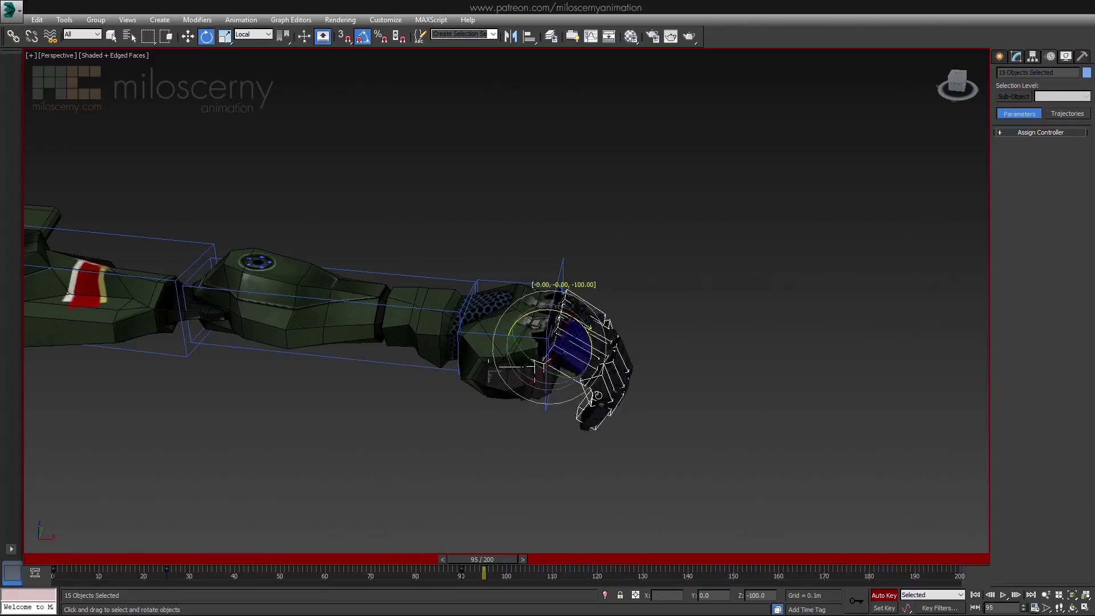
drag(509, 560, 533, 562)
alt+middle_drag(607, 209, 460, 572)
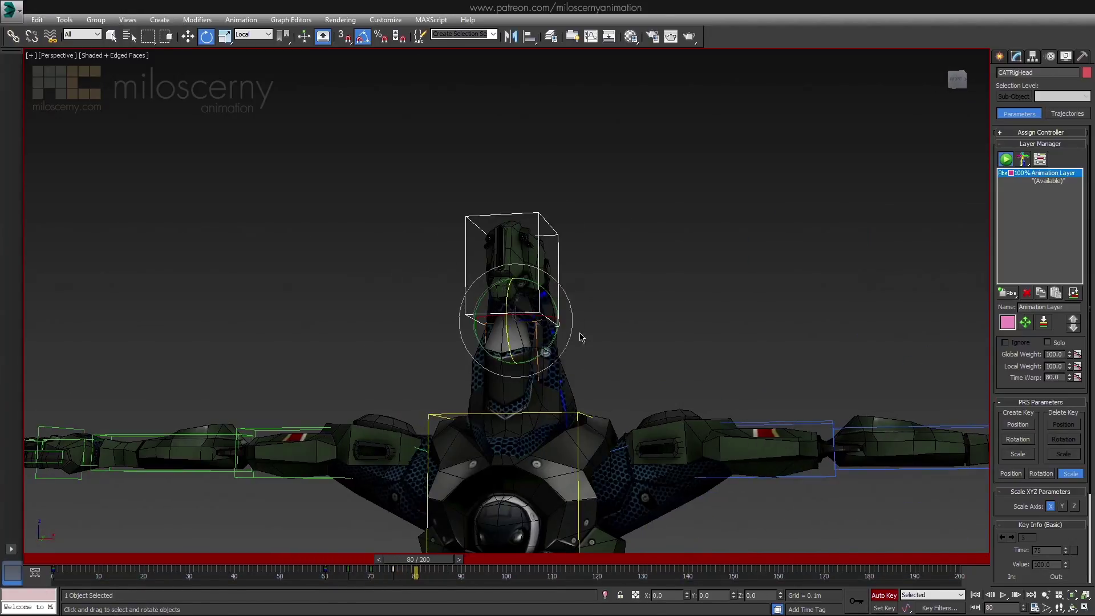
- Key a rotation of the chest bone at frame 100
key(w)
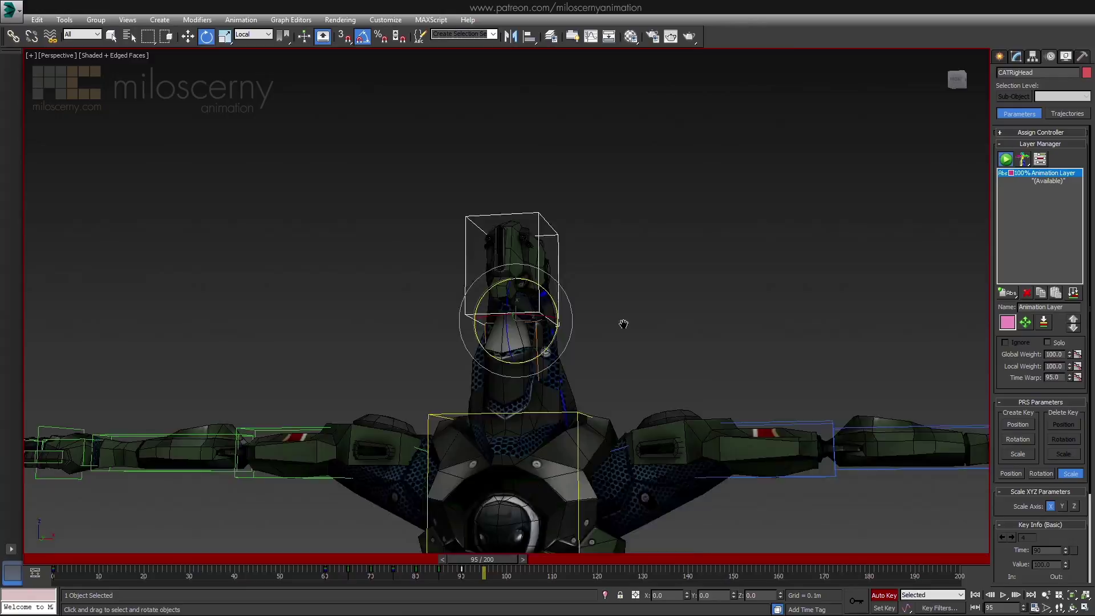
alt+middle_drag(623, 323, 519, 365)
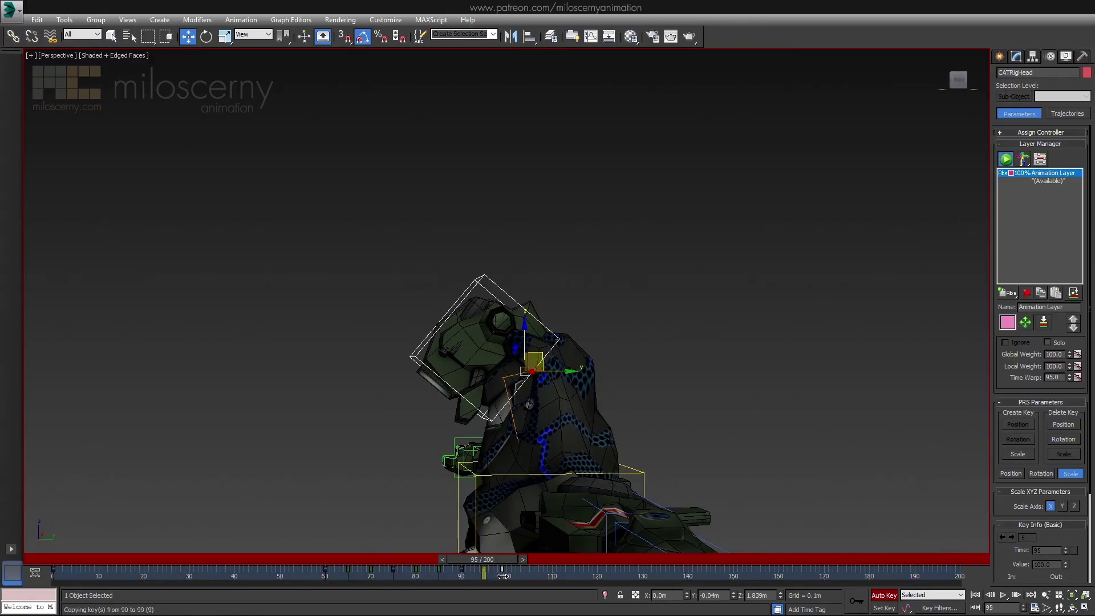
alt+middle_drag(574, 339, 504, 368)
drag(493, 560, 517, 561)
click(454, 428)
key(e)
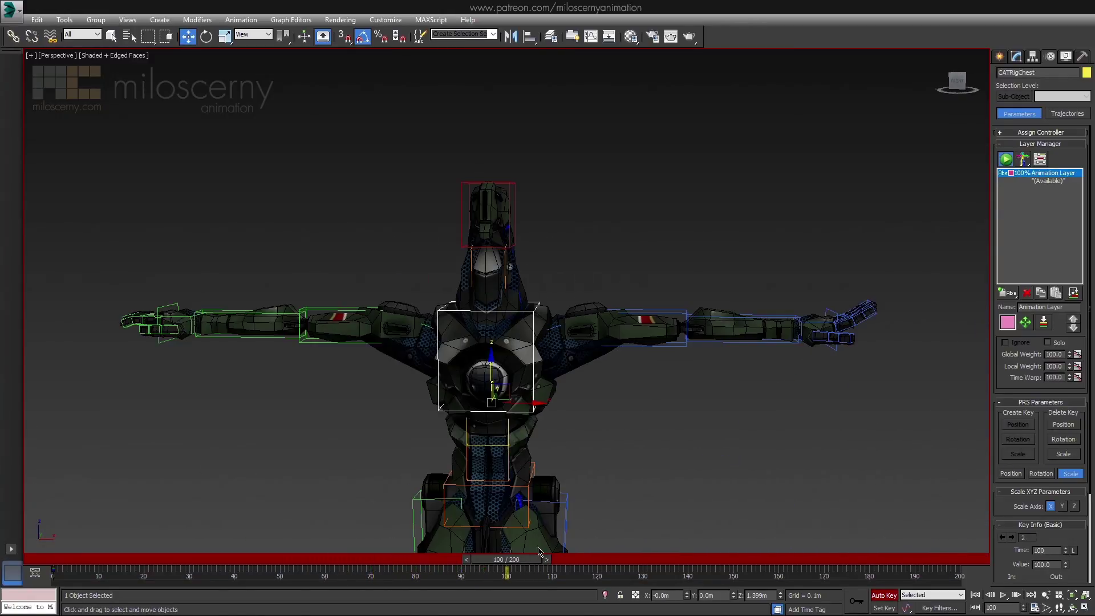
alt+middle_drag(548, 342, 479, 360)
- Key a further upper-body tilt at frame 110 and check the pose at later frames
drag(520, 560, 609, 558)
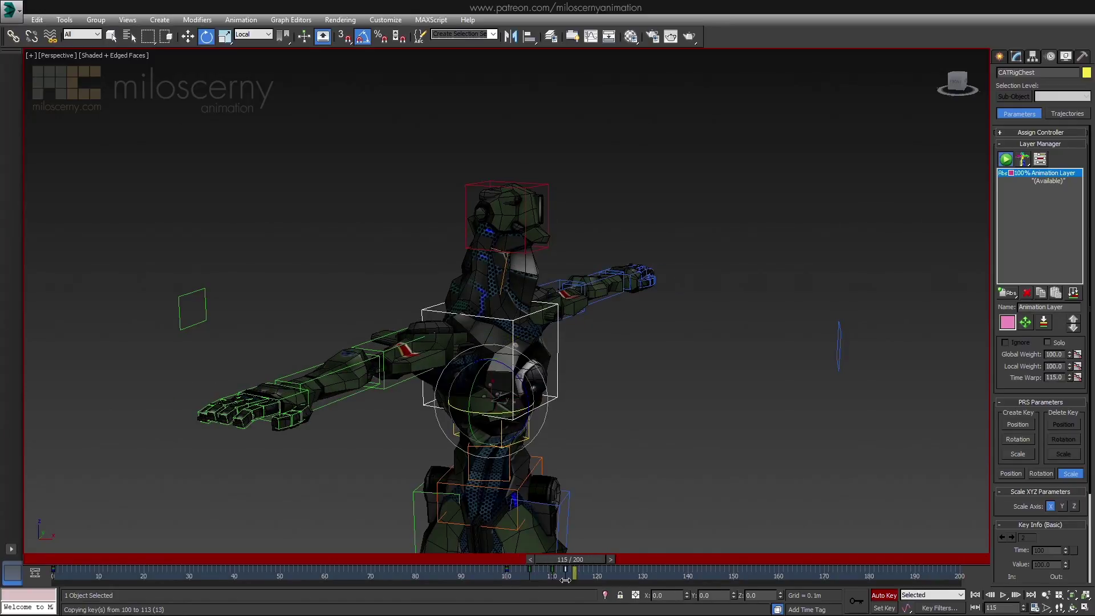
drag(513, 419, 531, 374)
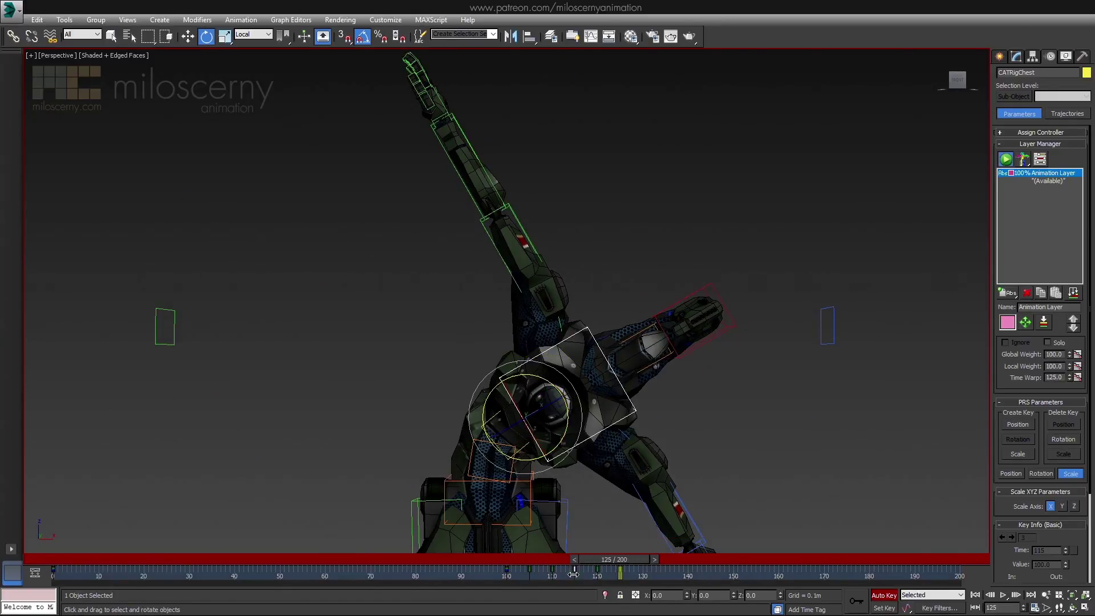
drag(614, 561, 659, 561)
mouse_move(548, 343)
alt+middle_down()
mouse_move(500, 379)
mouse_move(565, 368)
alt+middle_up()
mouse_move(665, 561)
mouse_down()
mouse_move(512, 561)
mouse_move(707, 560)
mouse_move(728, 575)
mouse_move(845, 579)
mouse_up()
key(e)
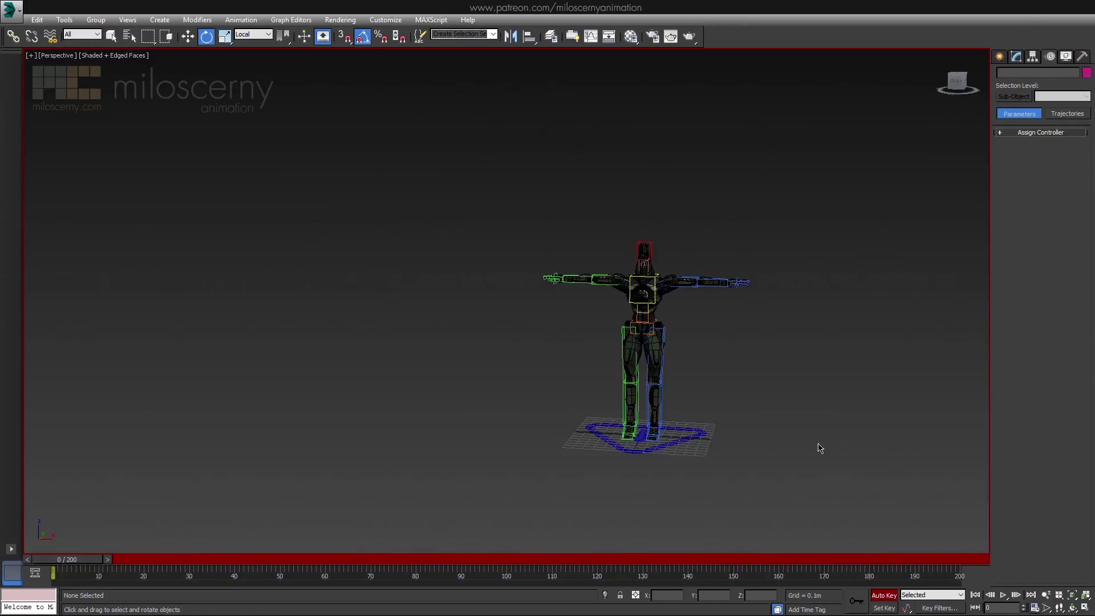
scroll(750, 300, up, 5)
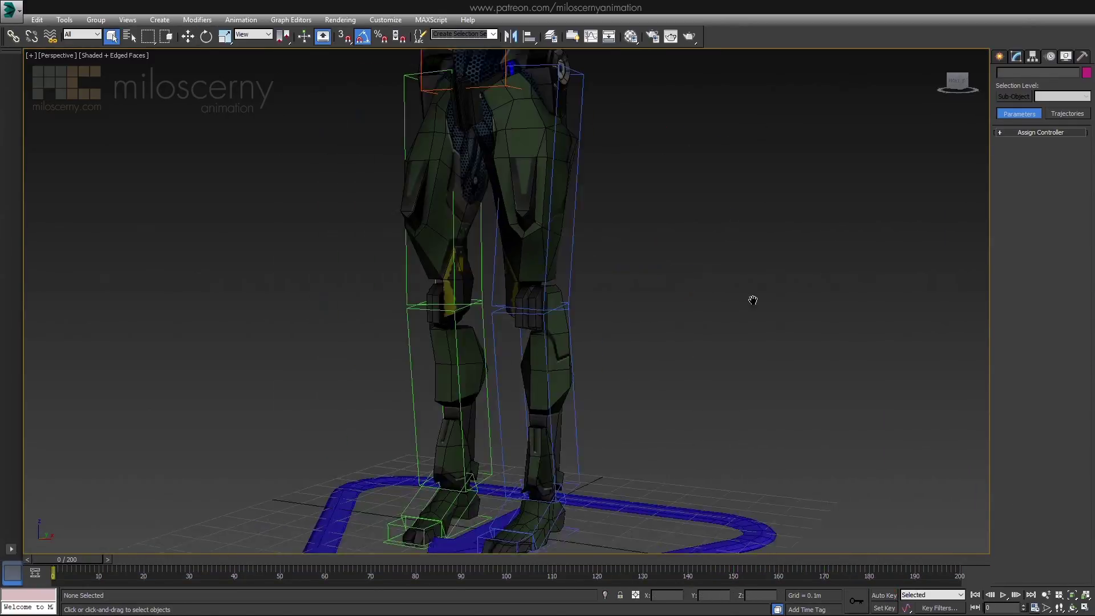
- With Auto Key on, key the left toe bone CATRigLLegDigit11 bending downward around frame 34
alt+middle_drag(751, 300, 685, 308)
drag(54, 562, 198, 562)
key(q)
click(543, 421)
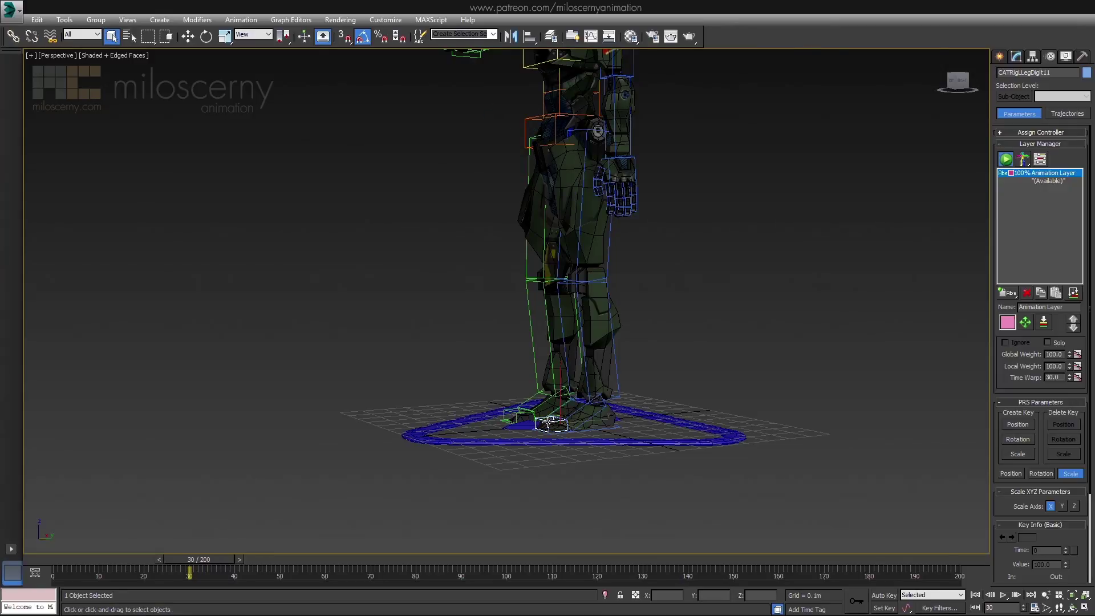
scroll(542, 420, up, 5)
scroll(726, 384, up, 3)
click(870, 596)
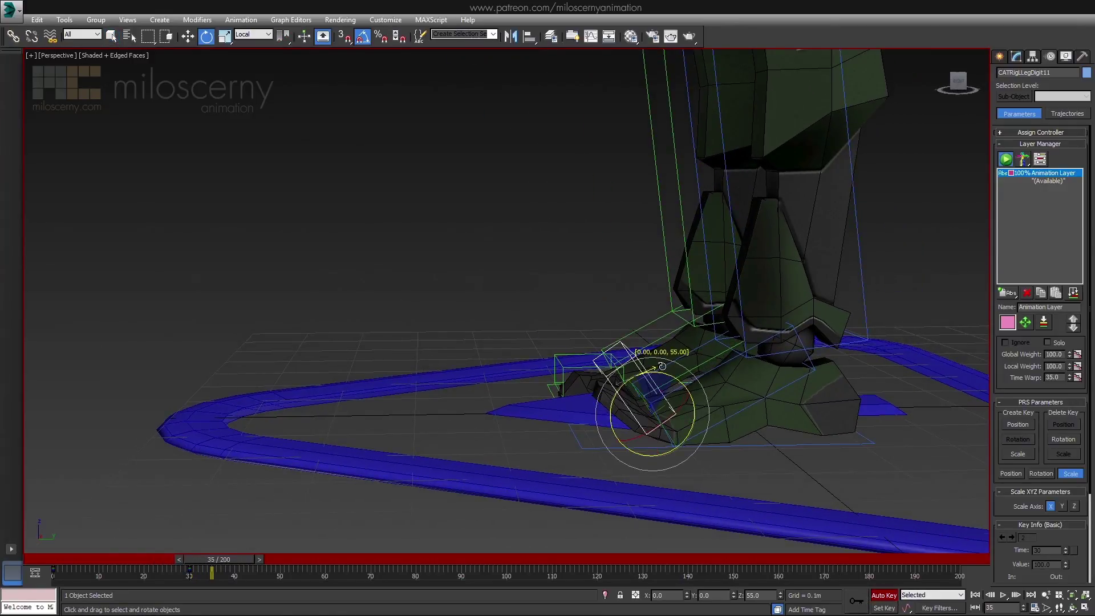
mouse_move(661, 367)
alt+middle_down()
mouse_move(725, 335)
mouse_move(578, 433)
alt+middle_up()
scroll(724, 335, up, 5)
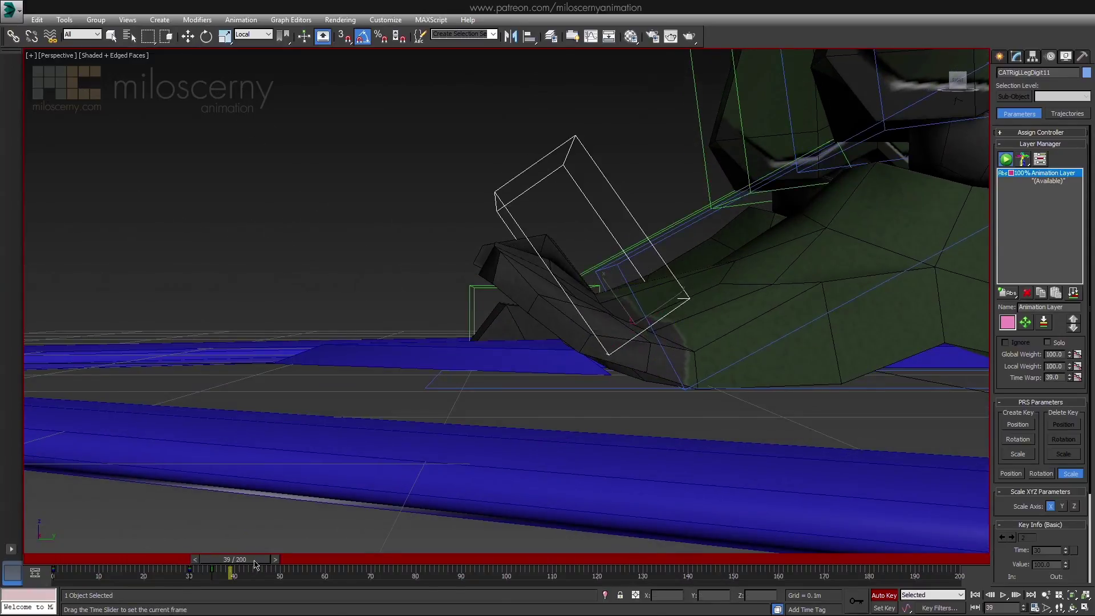
drag(606, 303, 490, 417)
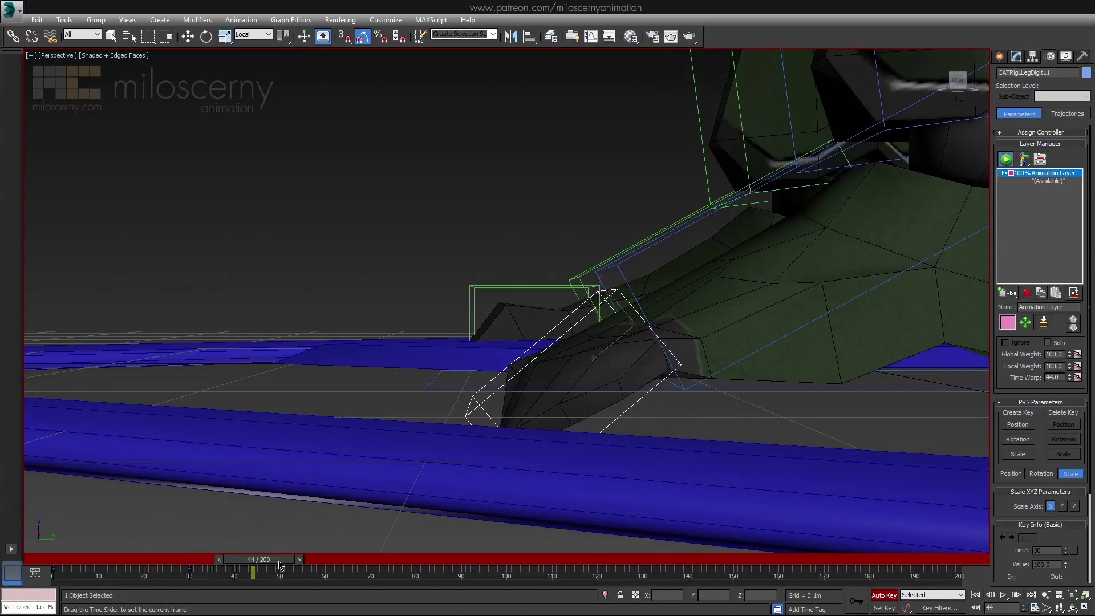
mouse_move(281, 564)
mouse_down()
mouse_move(231, 573)
mouse_move(257, 573)
mouse_up()
key(e)
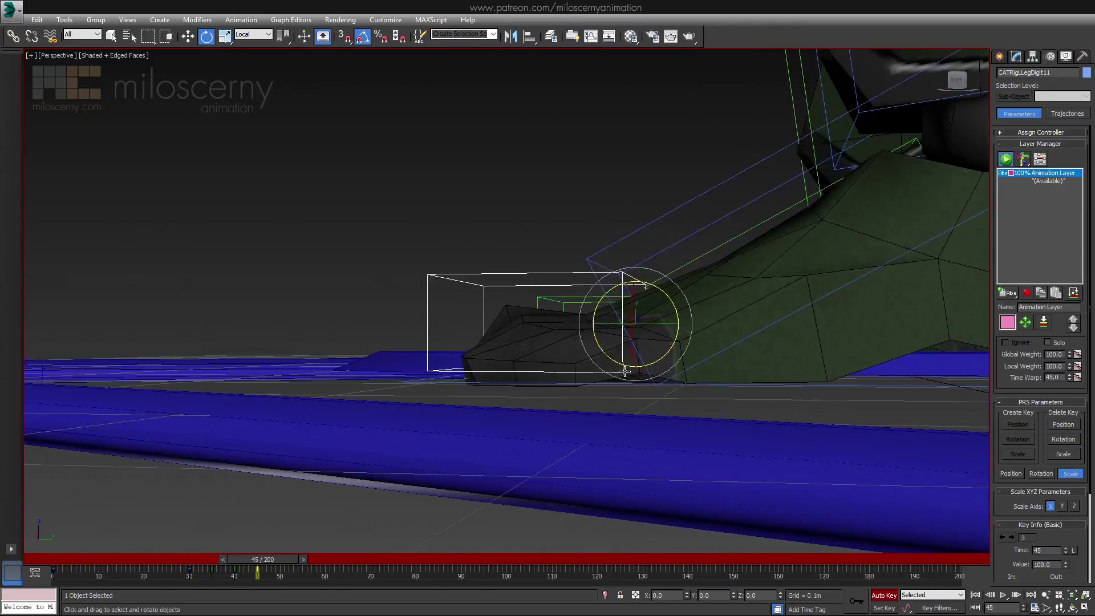
scroll(637, 372, down, 3)
scroll(604, 457, down, 3)
- Turn off Auto Key and select the mech mesh to view its skin settings
alt+middle_drag(604, 457, 465, 447)
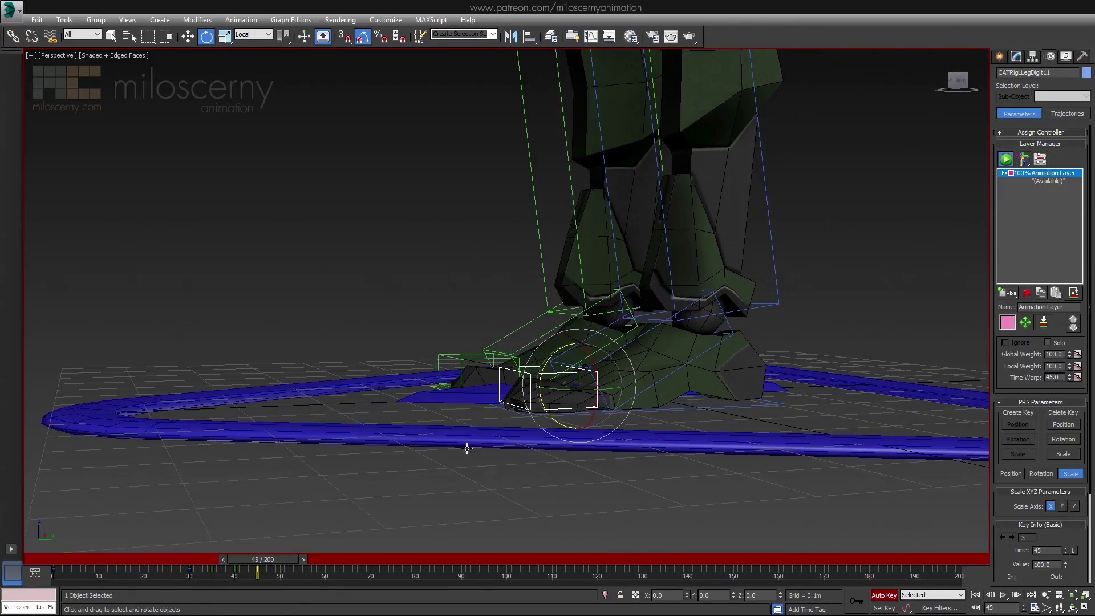
click(877, 597)
click(467, 380)
click(1024, 59)
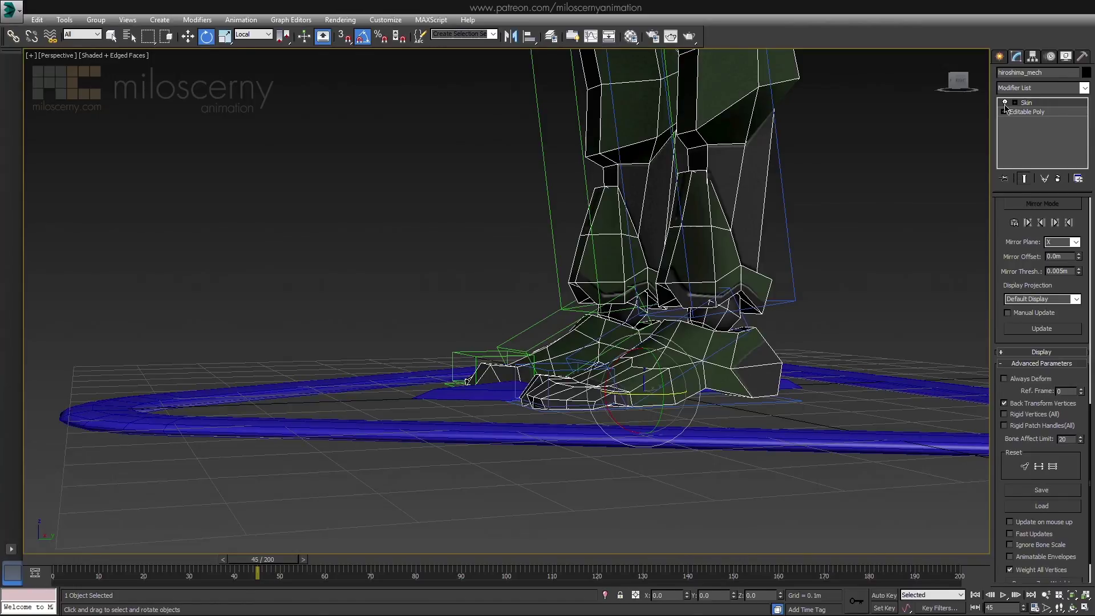
- Check the foot deformation across frames, back to frame 20, and select the left toe bone
drag(257, 562, 327, 562)
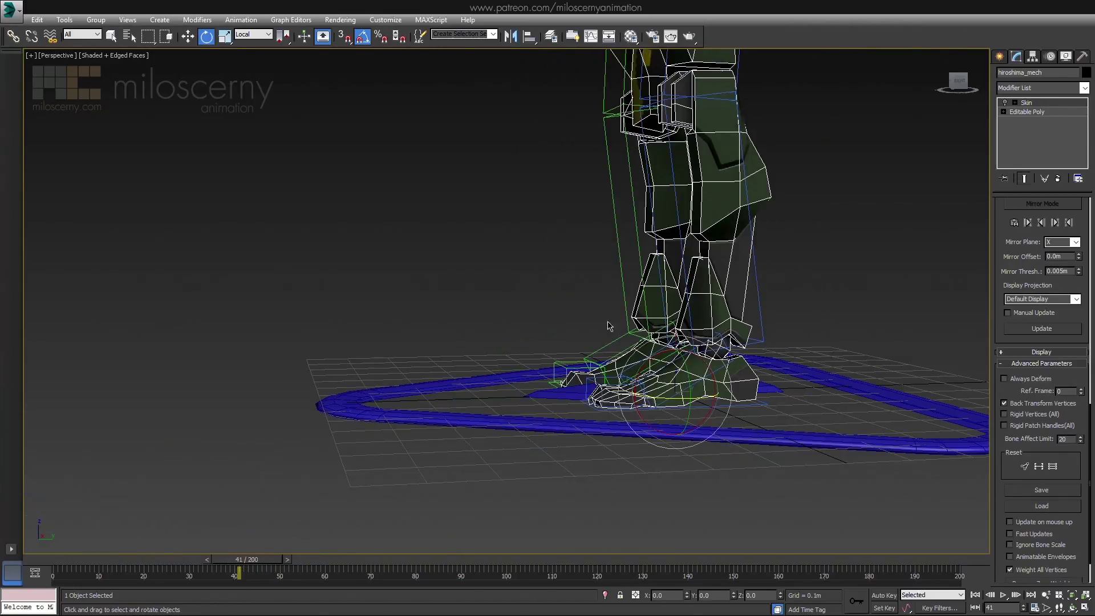
click(608, 327)
click(1032, 56)
drag(255, 566, 174, 567)
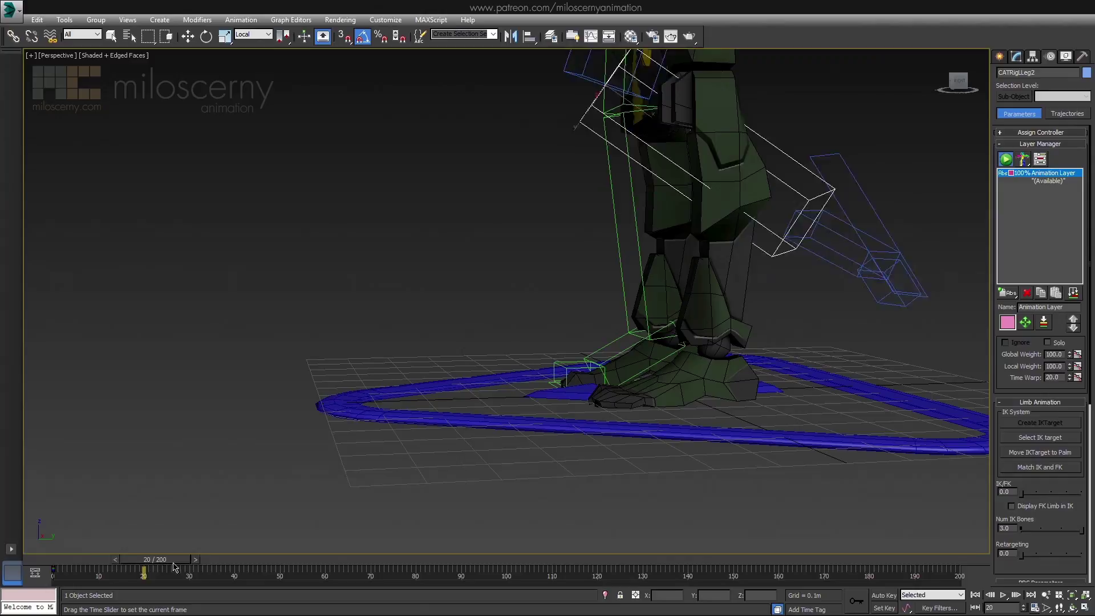
scroll(599, 360, up, 3)
click(428, 377)
scroll(587, 379, up, 3)
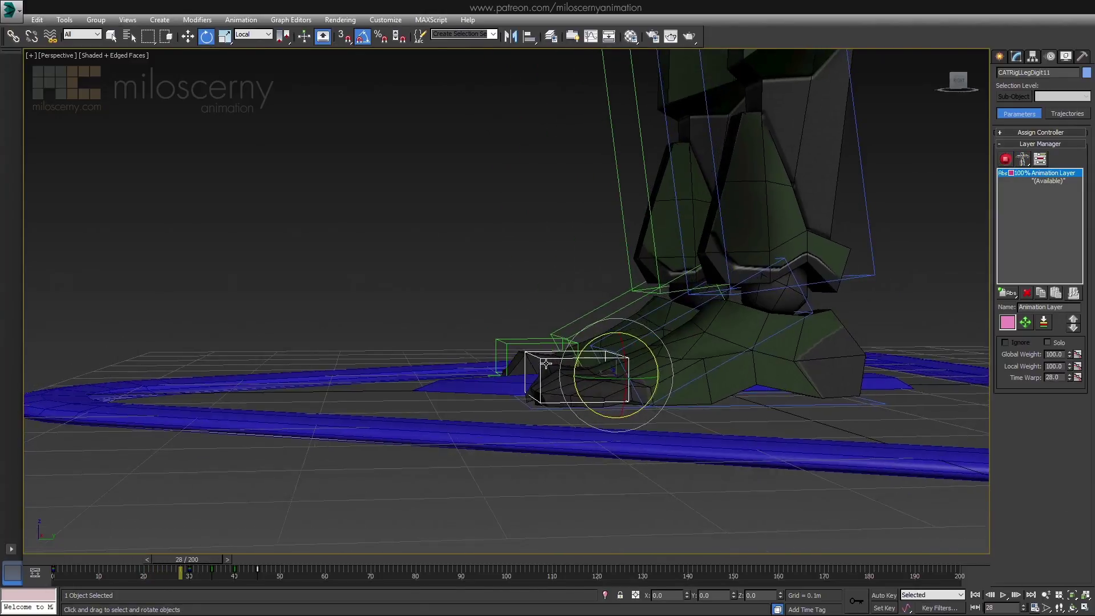
scroll(770, 382, up, 3)
scroll(770, 383, down, 5)
- Lower the toe bone's Depth to 2.275 in Left view, then reselect the mech mesh
alt+middle_drag(771, 383, 716, 347)
key(w)
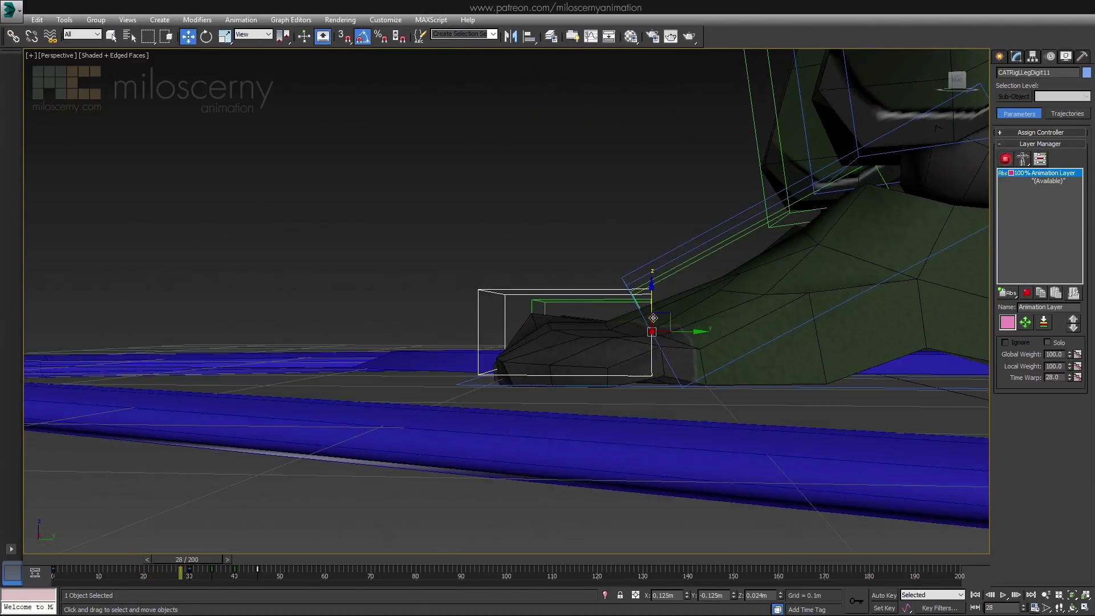
key(l)
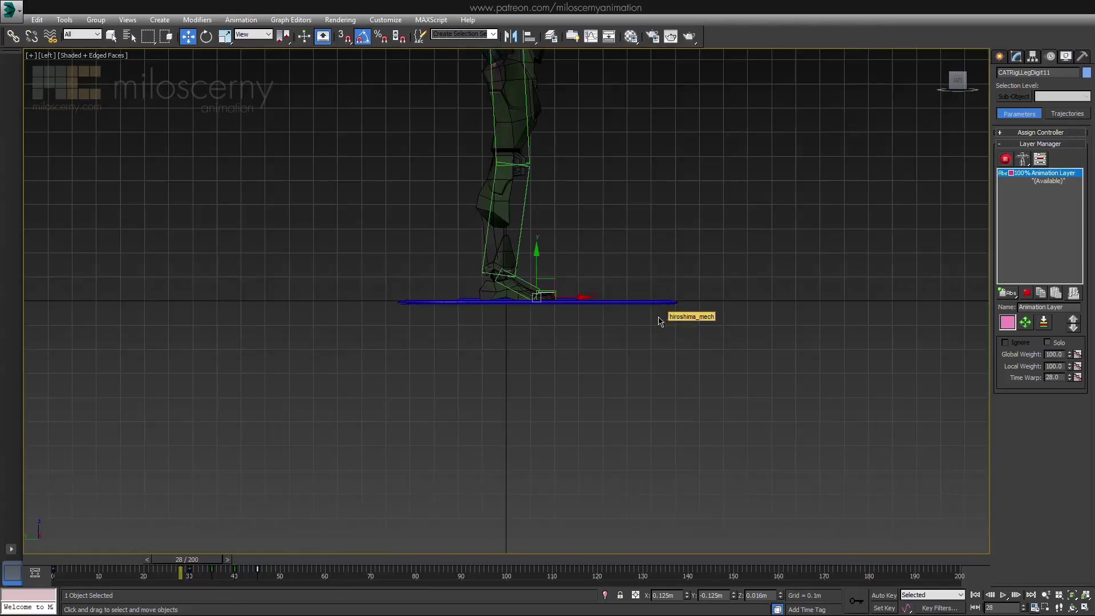
scroll(636, 331, up, 5)
scroll(672, 335, up, 2)
click(1016, 56)
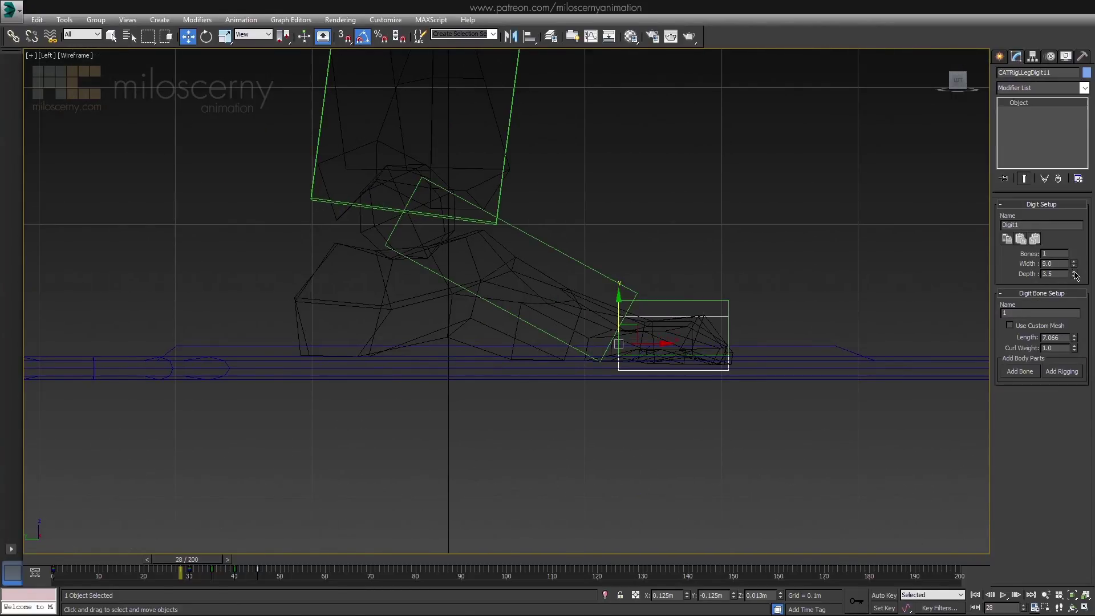
key(p)
key(F3)
alt+middle_drag(771, 360, 781, 359)
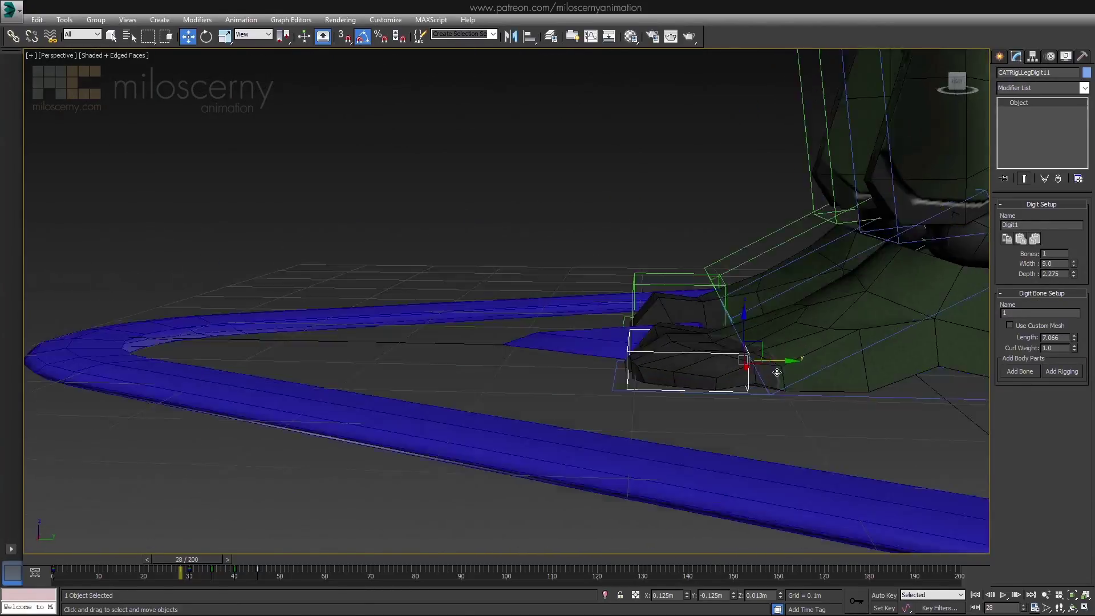
scroll(781, 360, up, 3)
scroll(782, 361, down, 3)
click(817, 303)
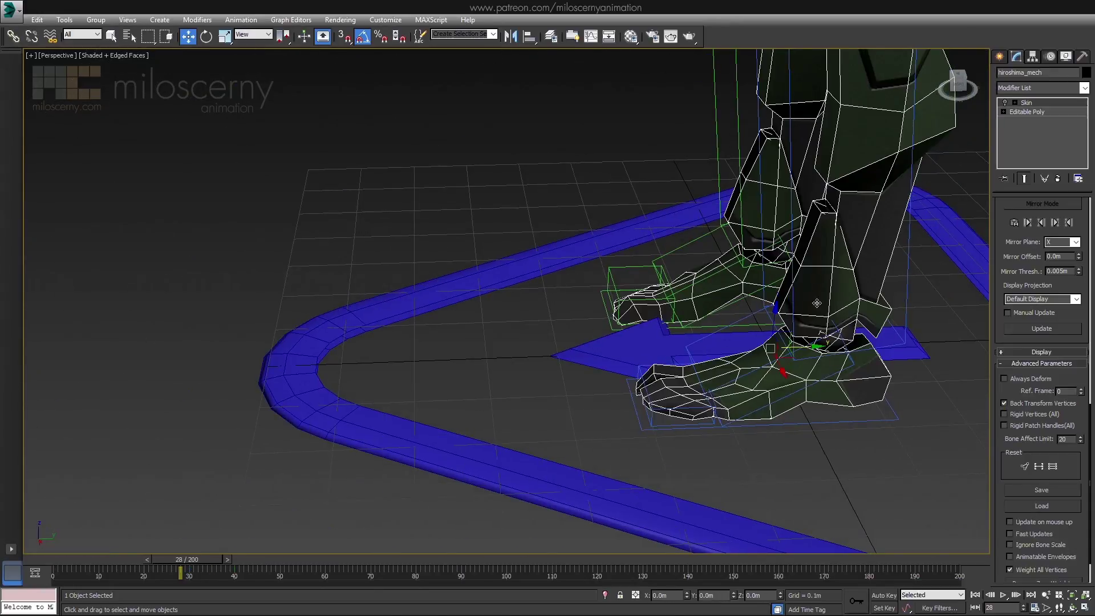
click(743, 223)
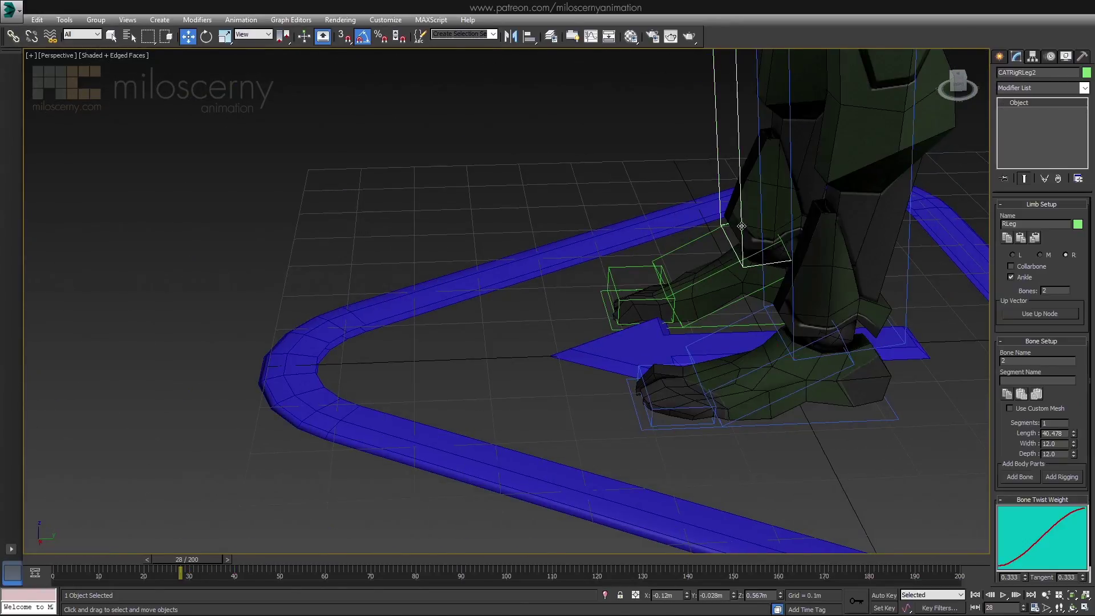
scroll(768, 357, down, 4)
click(791, 335)
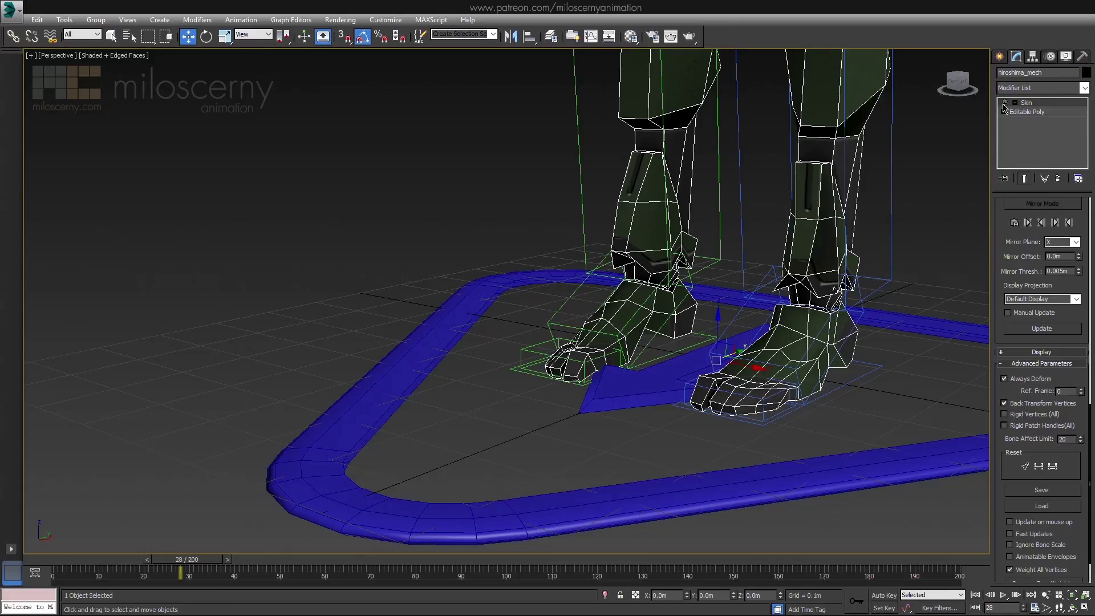
click(728, 322)
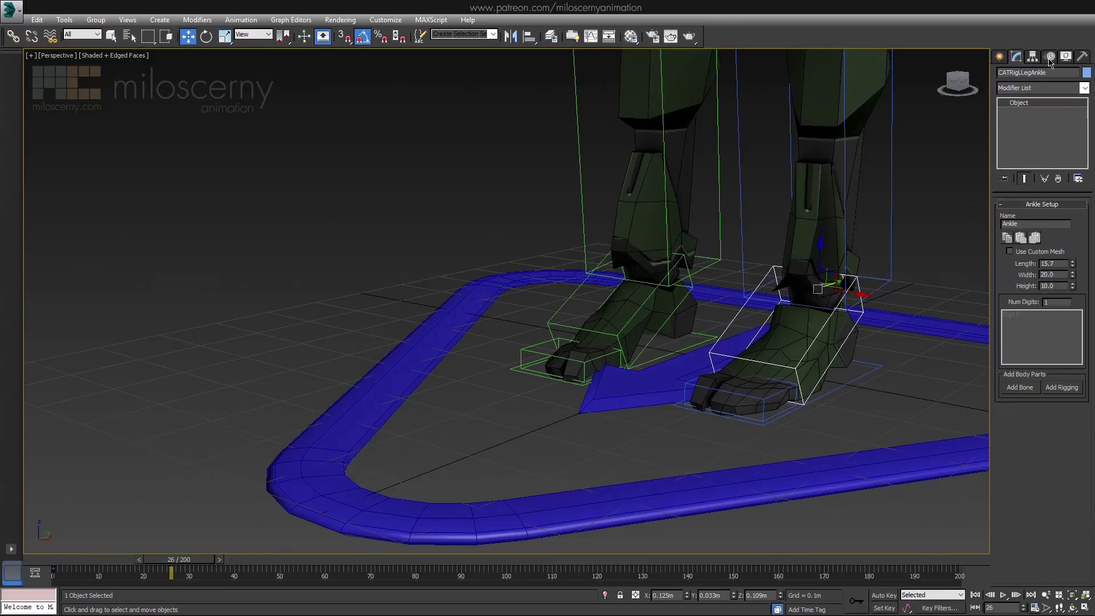
scroll(736, 343, down, 3)
drag(202, 564, 247, 565)
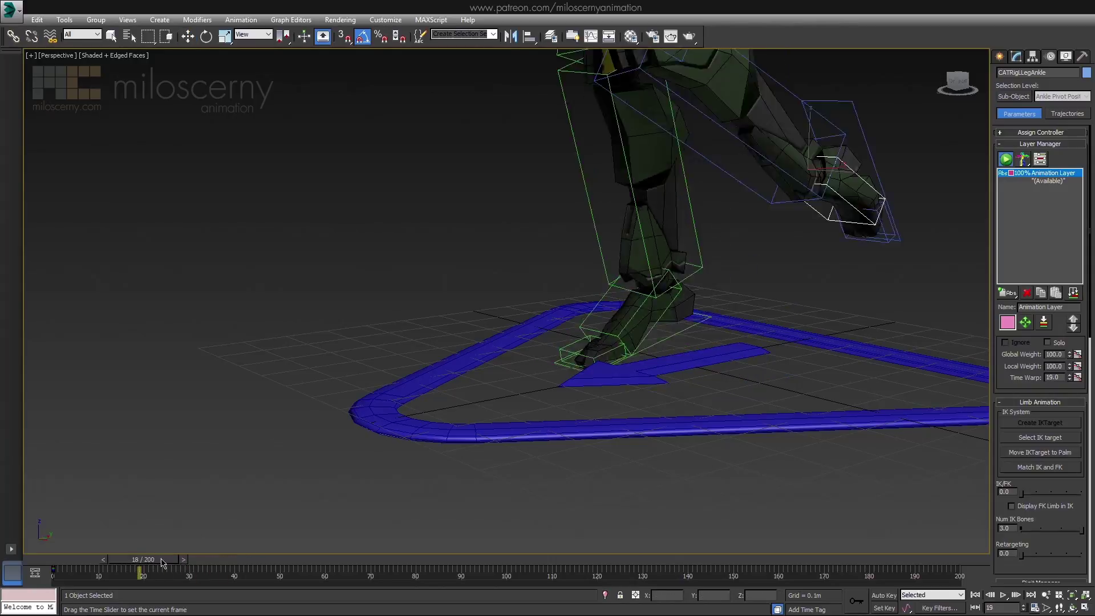
key(w)
scroll(599, 385, up, 3)
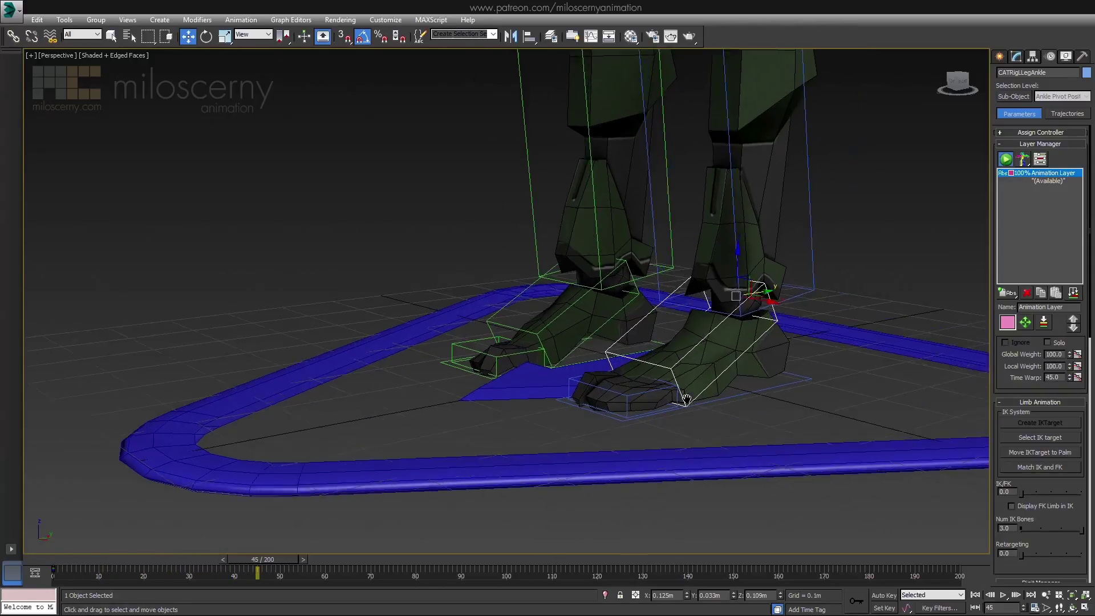
mouse_move(599, 386)
alt+middle_down()
mouse_move(705, 412)
mouse_move(748, 362)
alt+middle_up()
click(754, 417)
scroll(741, 411, up, 2)
- Select the mech mesh, frame the right foot and turn on the Skin modifier's Edit Envelopes
key(m)
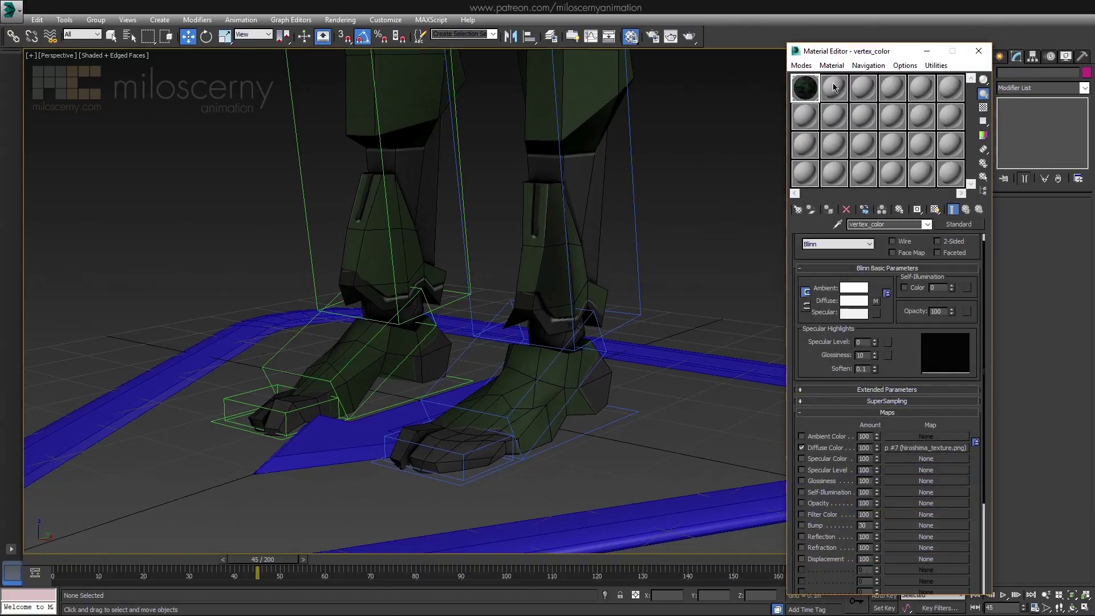
key(m)
click(633, 194)
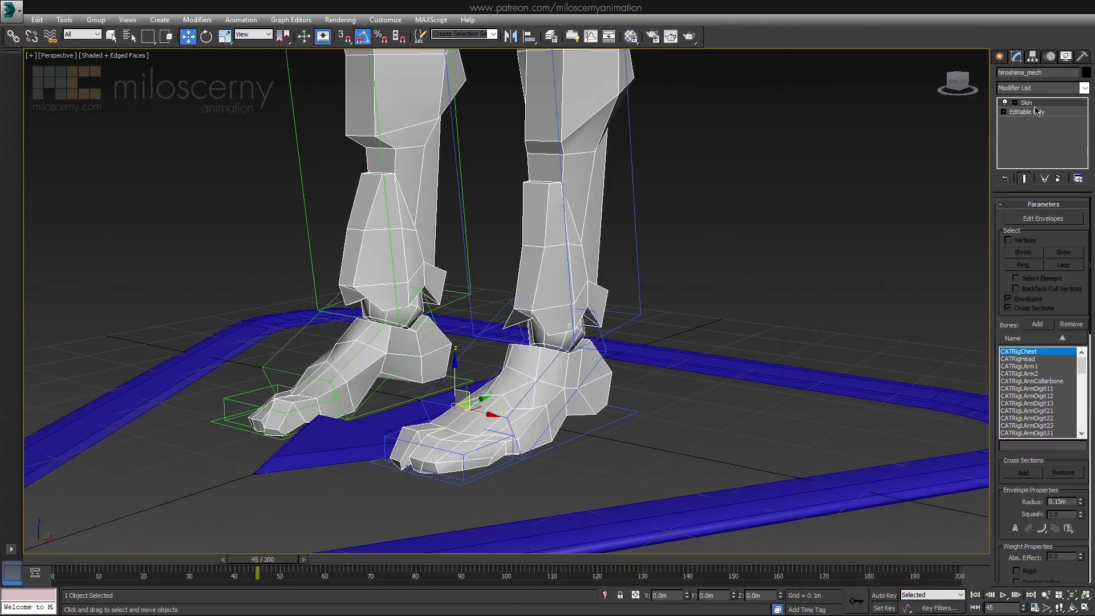
scroll(996, 288, down, 3)
scroll(991, 229, down, 3)
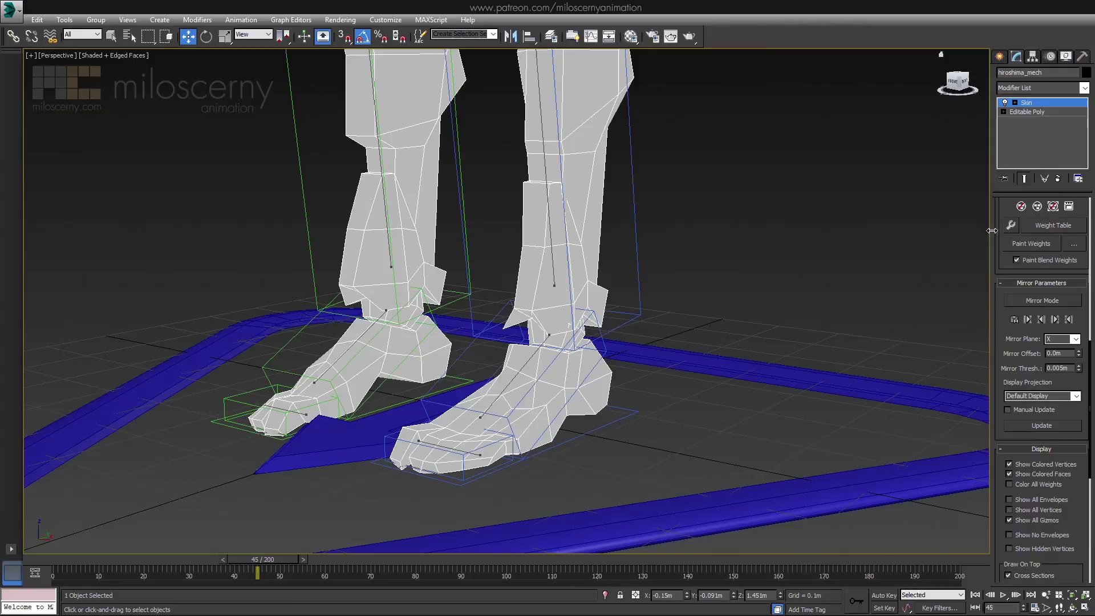
scroll(999, 428, down, 3)
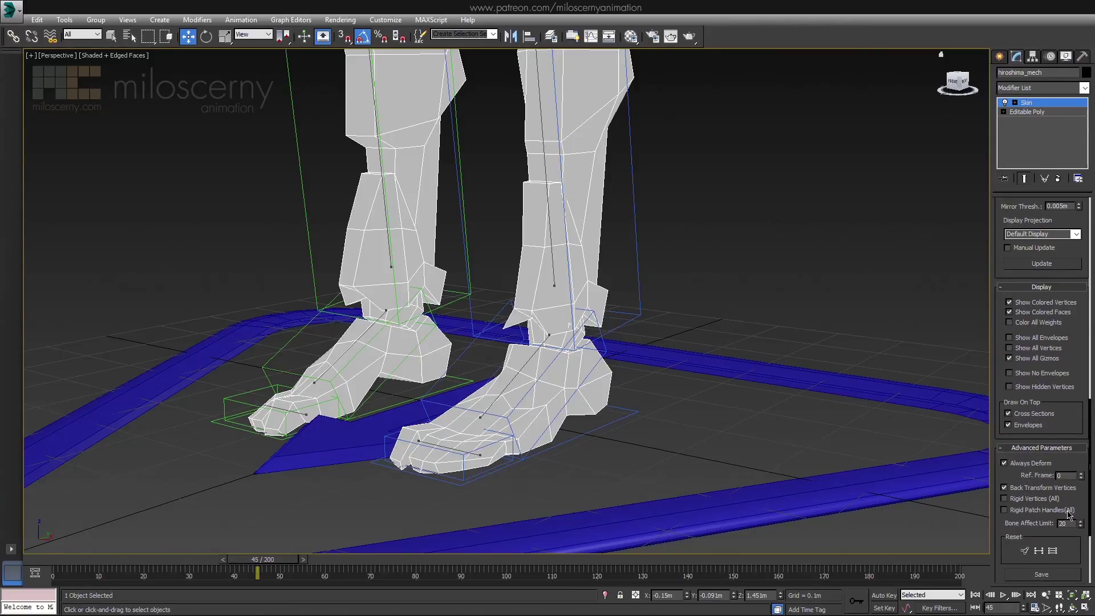
scroll(705, 311, up, 3)
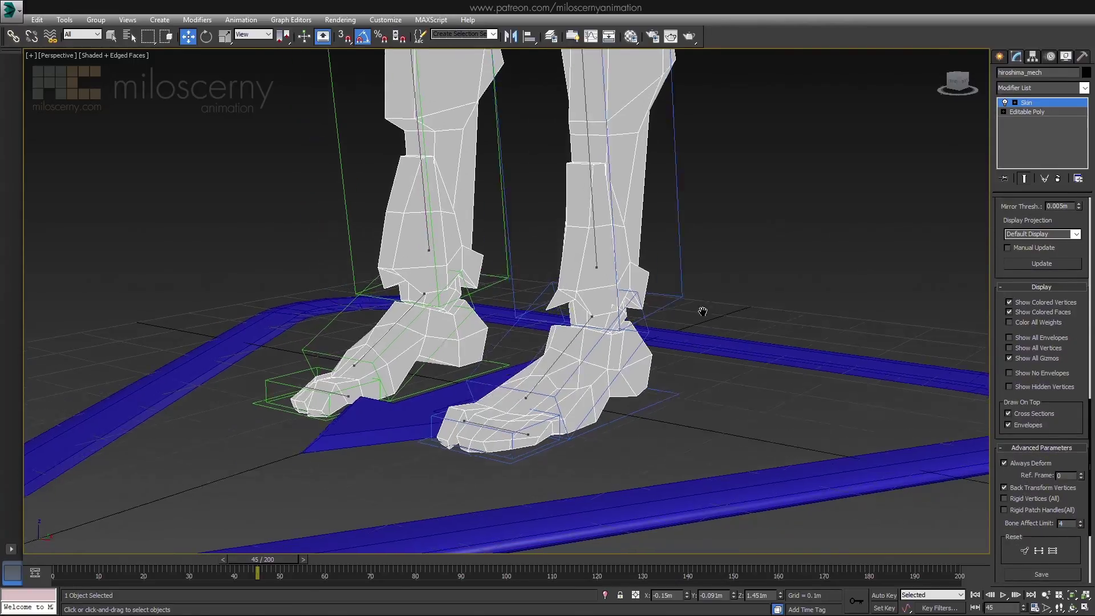
alt+middle_drag(705, 310, 704, 326)
scroll(643, 340, up, 2)
middle_drag(643, 340, 683, 379)
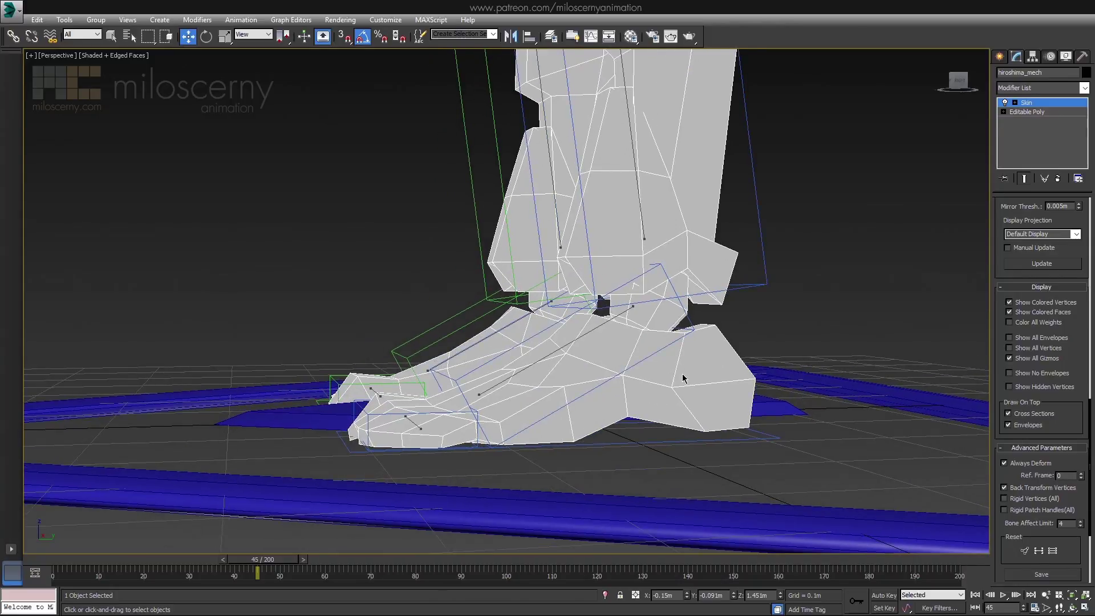
scroll(998, 224, up, 5)
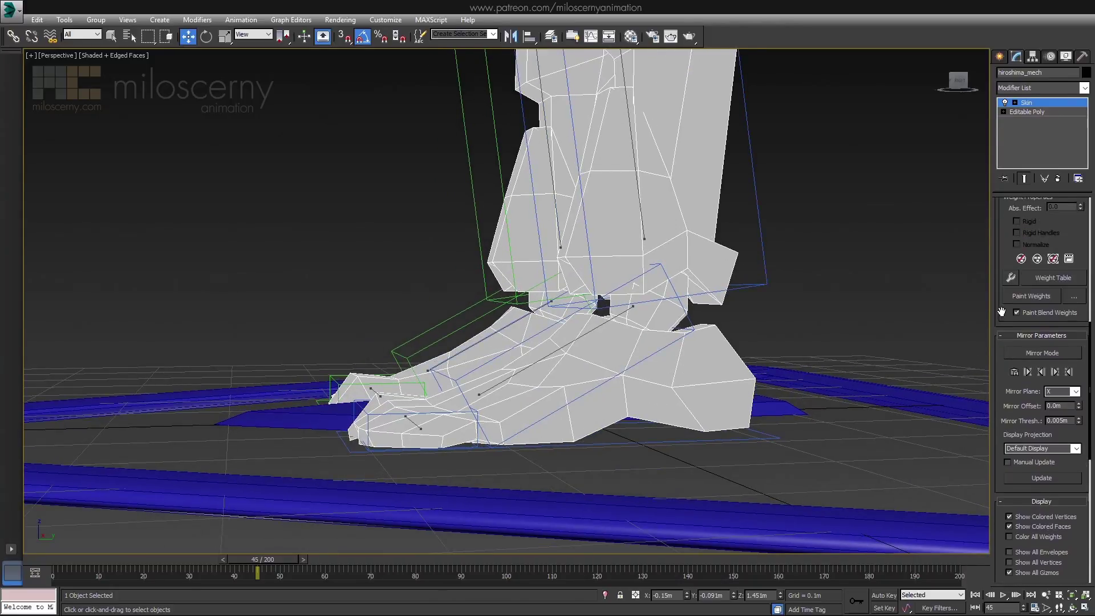
click(1044, 281)
scroll(996, 419, down, 1)
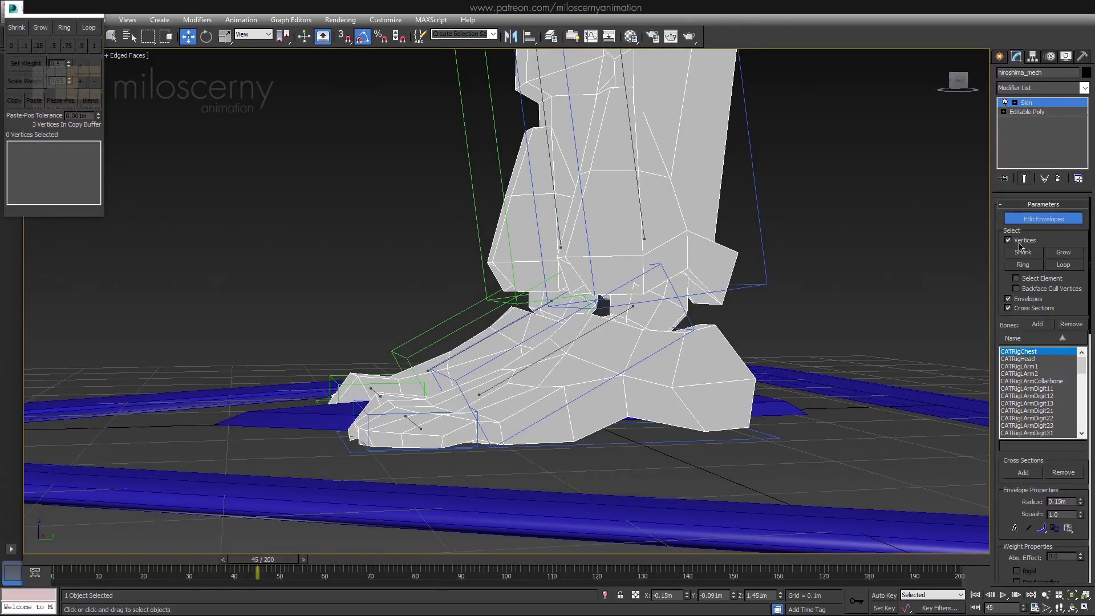
- Place the Weight Tool beside the viewport and inspect the lower-leg vertex weights
drag(39, 16, 898, 318)
alt+middle_drag(587, 321, 645, 328)
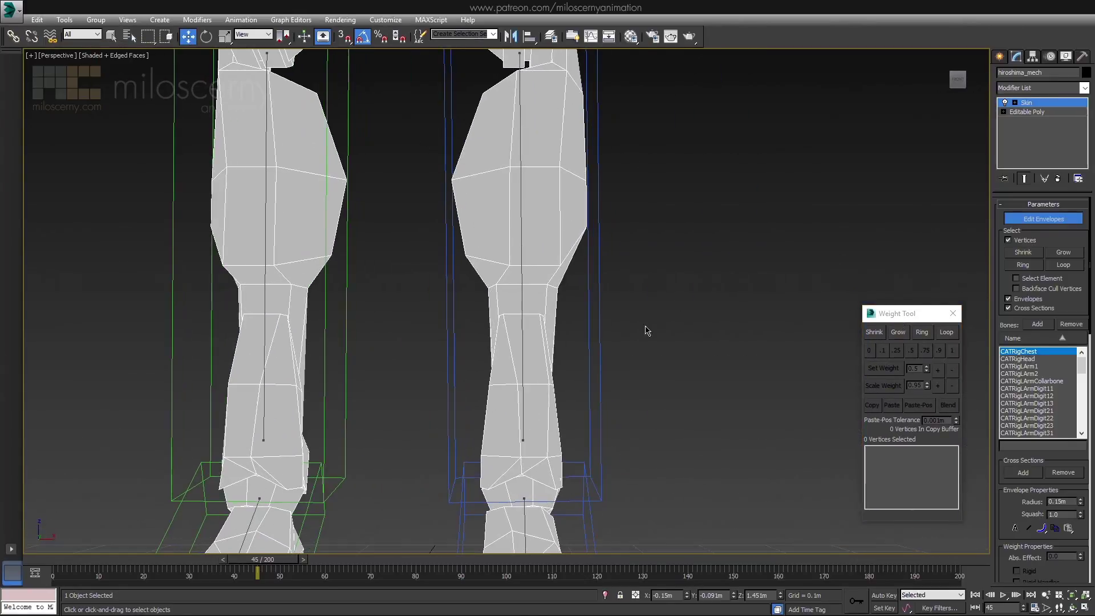
key(F3)
drag(416, 233, 698, 342)
key(F3)
click(557, 284)
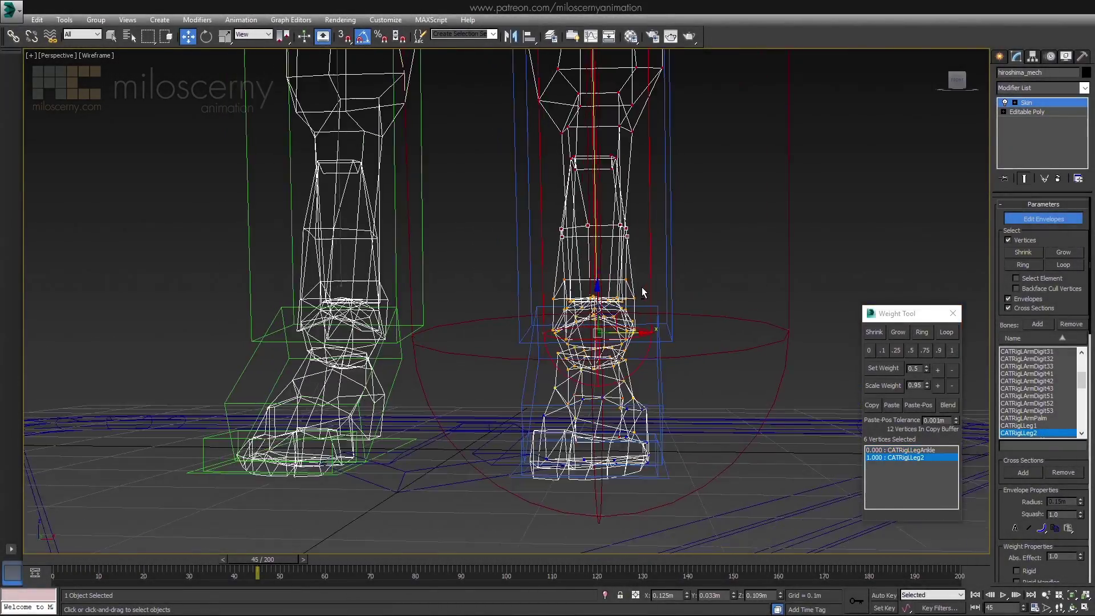
key(F3)
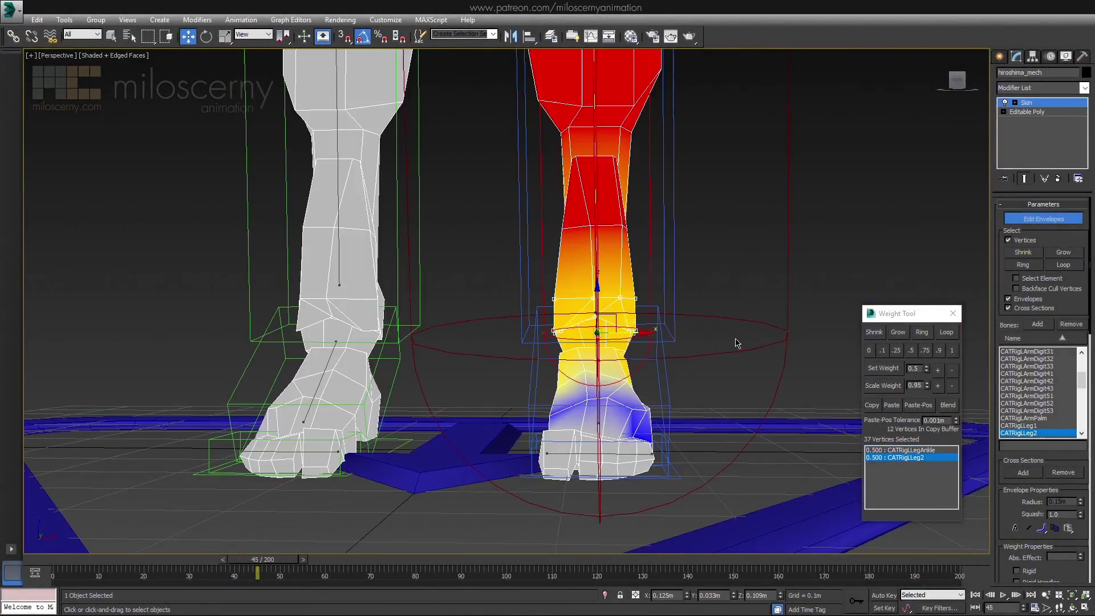
mouse_move(733, 343)
alt+middle_down()
mouse_move(707, 354)
mouse_move(661, 343)
alt+middle_up()
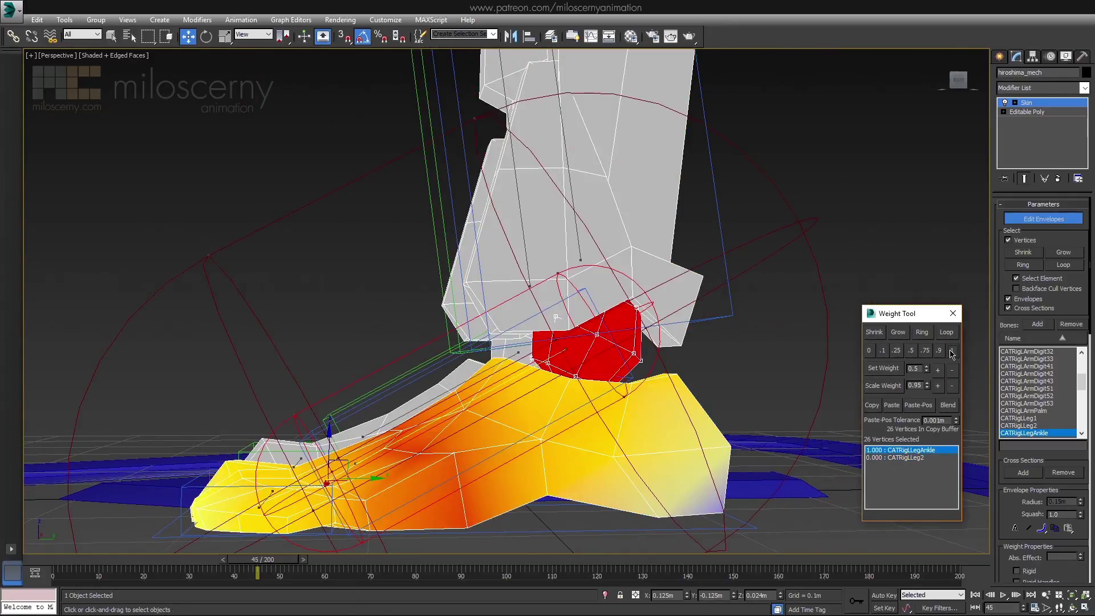
alt+middle_drag(856, 360, 794, 374)
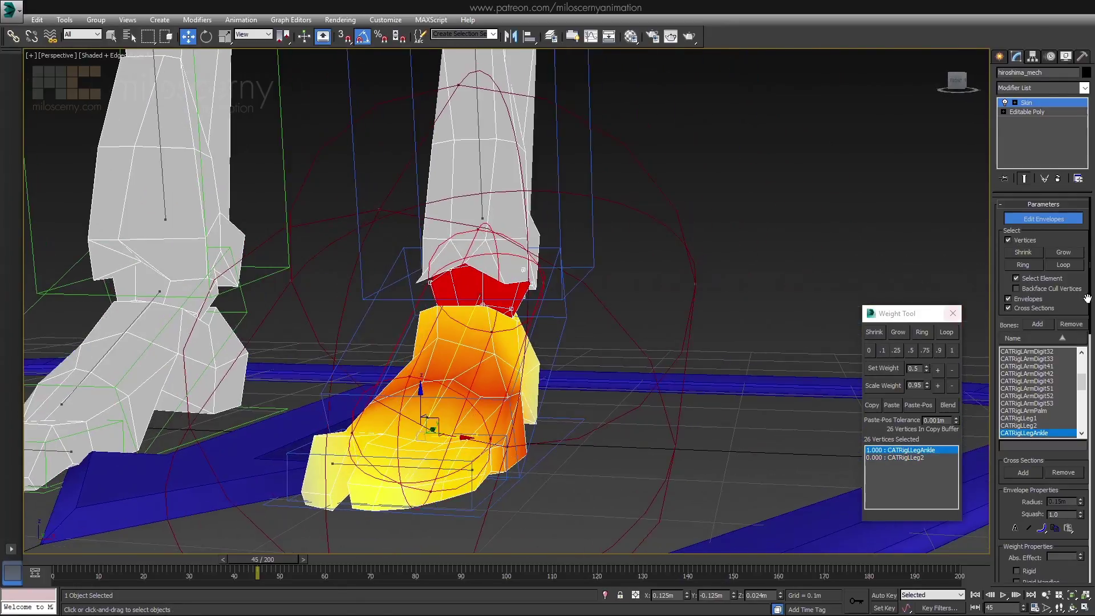
alt+middle_drag(860, 367, 822, 377)
- Weight the whole foot's vertices to CATRigLLegAnkle at 1 and scrub to test the deformation
alt+middle_drag(715, 309, 756, 423)
click(935, 459)
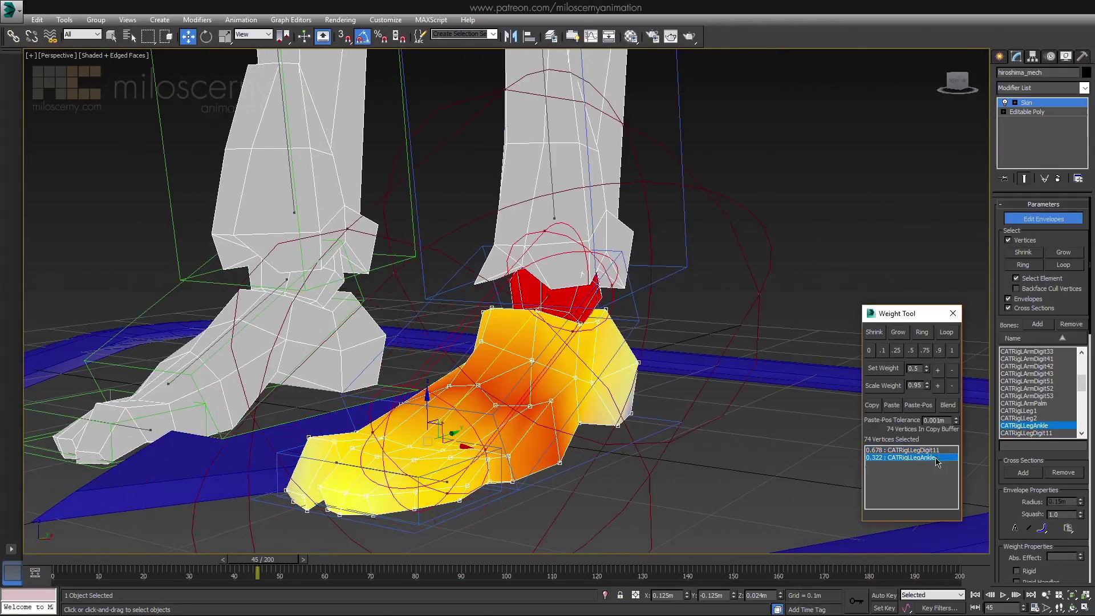
click(551, 208)
alt+middle_drag(551, 208, 870, 357)
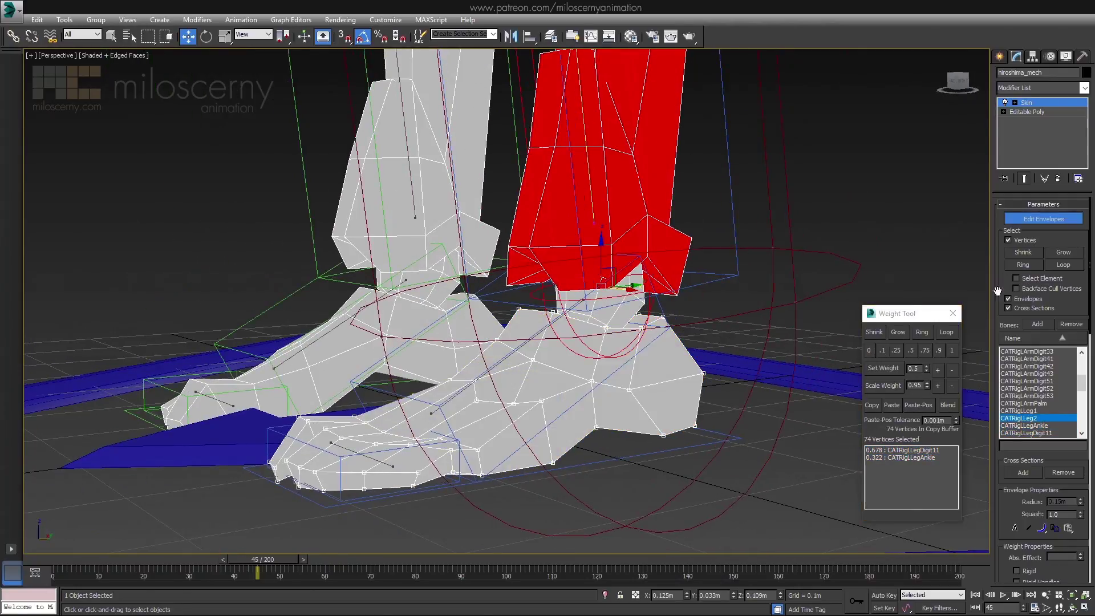
click(603, 287)
alt+middle_drag(604, 287, 533, 393)
click(911, 450)
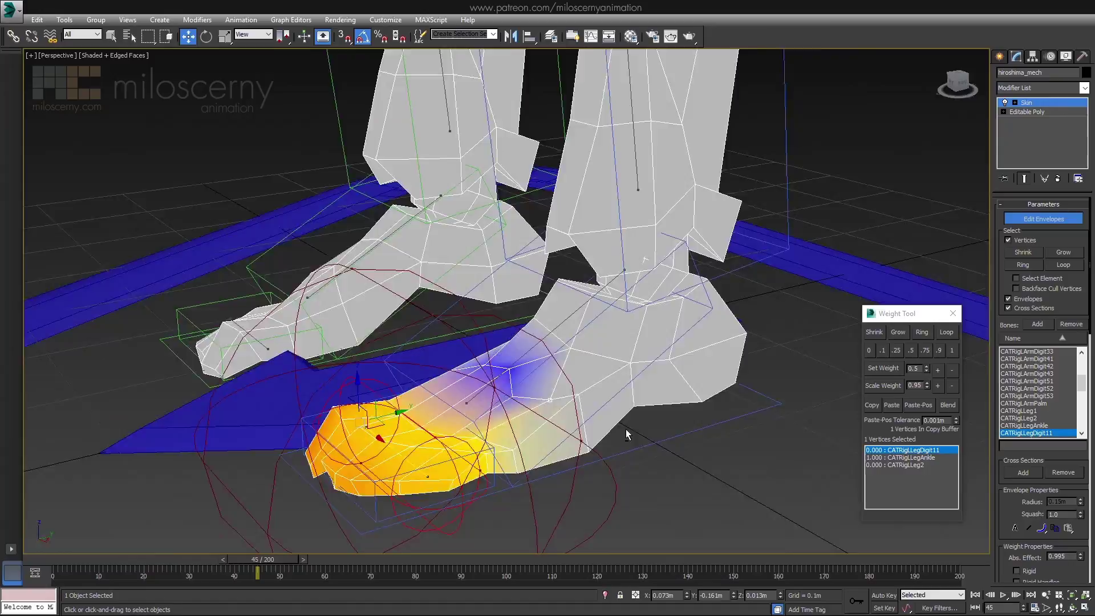
alt+middle_drag(626, 436, 269, 563)
key(F3)
drag(274, 565, 148, 572)
key(F3)
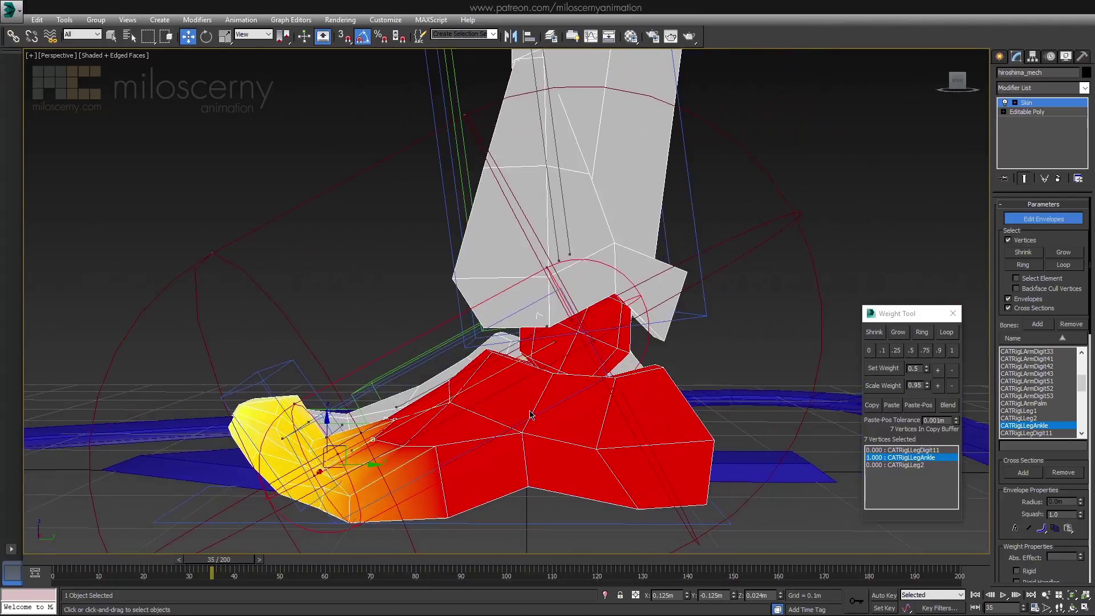
- Set the ankle-joint vertices to 0.9 on CATRigLLeg2 and scrub to check the bend
key(w)
alt+middle_drag(283, 343, 685, 276)
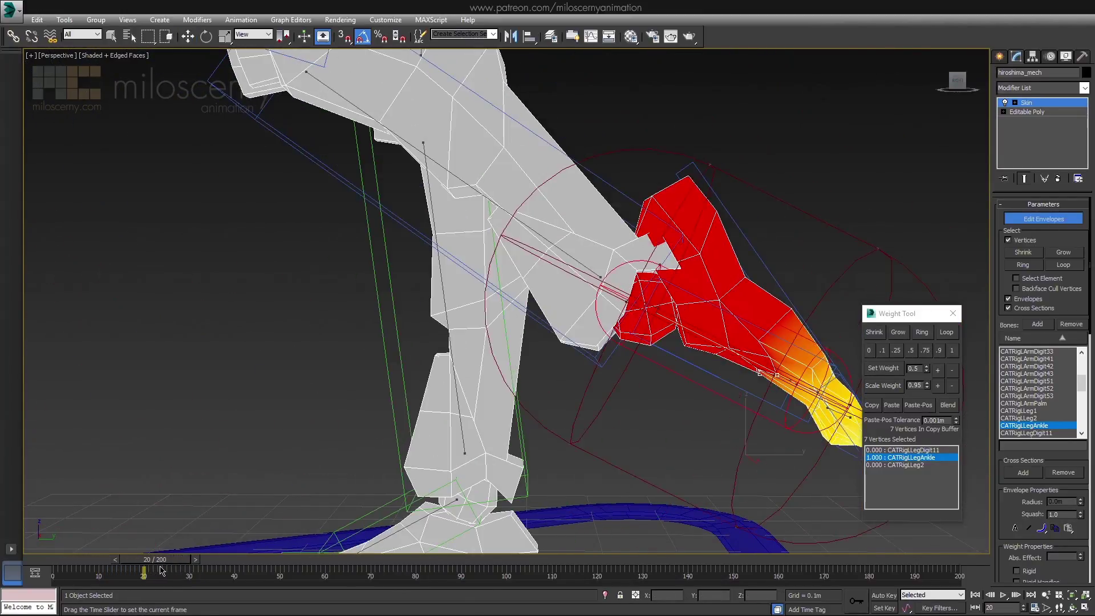
key(F3)
key(F3)
alt+middle_drag(679, 323, 754, 426)
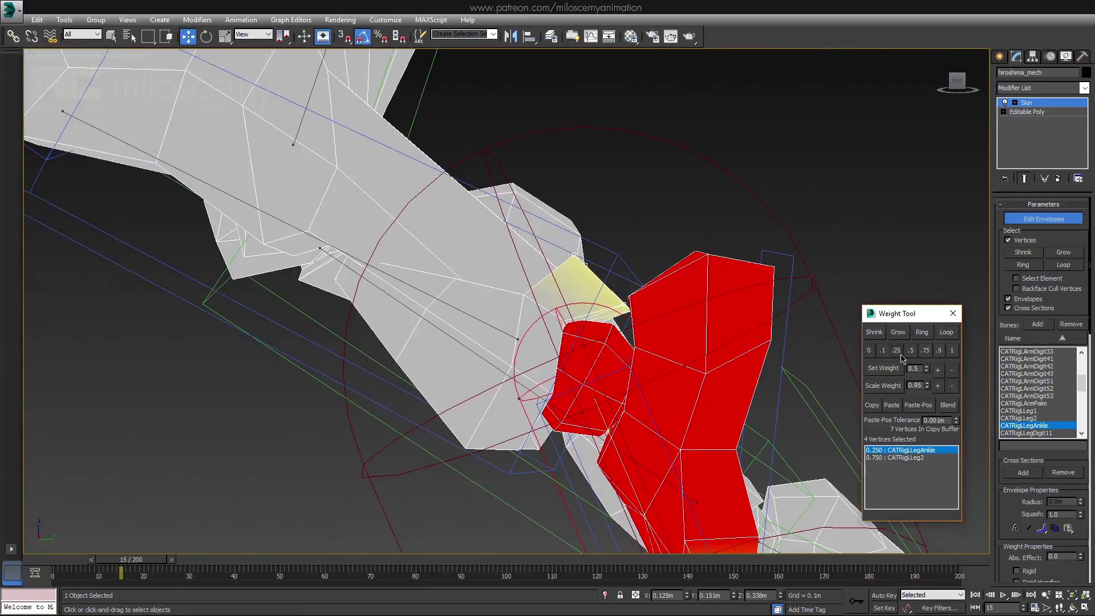
click(883, 351)
drag(128, 561, 184, 565)
alt+middle_drag(531, 360, 677, 383)
key(F3)
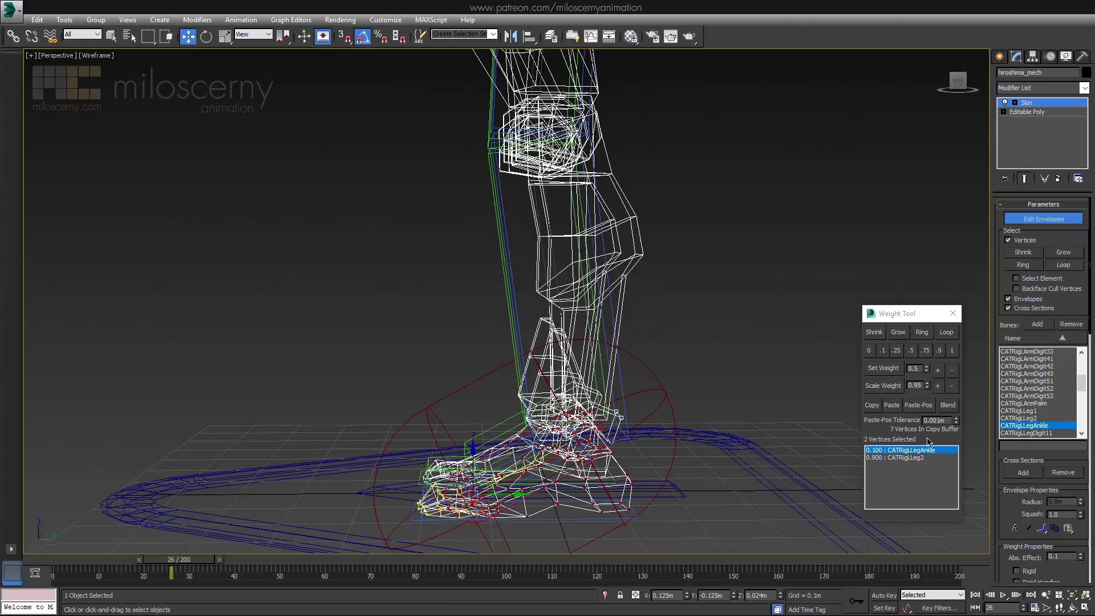
drag(169, 566, 130, 570)
- At frame 14, weight the knee vertices fully (1) to CATRigLLeg2
alt+middle_drag(531, 385, 656, 385)
scroll(651, 411, up, 3)
alt+middle_drag(643, 434, 600, 428)
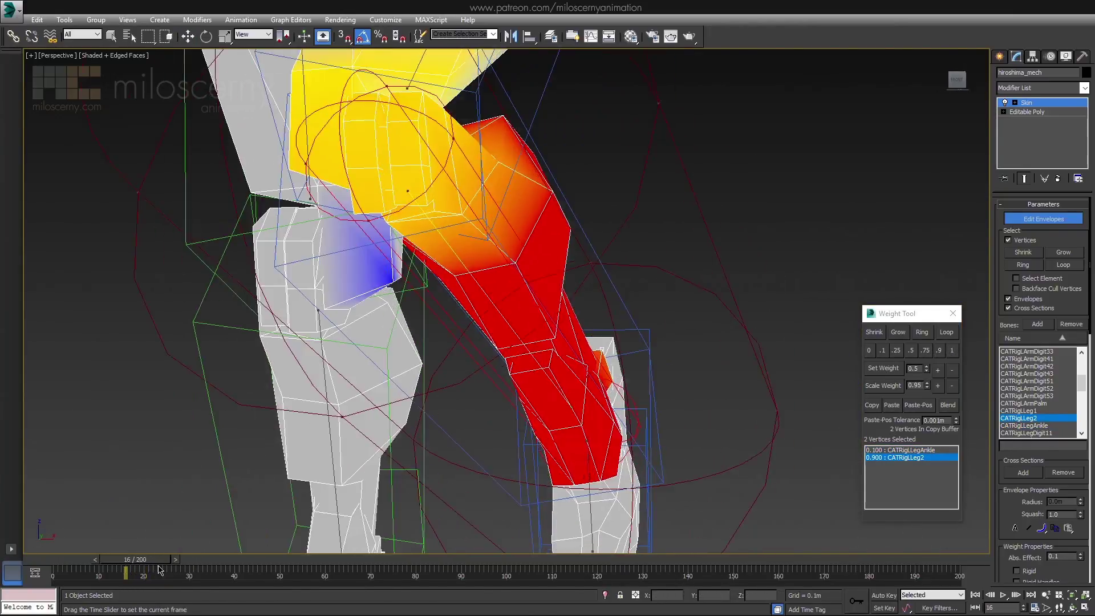
drag(158, 569, 120, 569)
mouse_move(514, 385)
alt+middle_down()
mouse_move(565, 377)
mouse_move(454, 401)
alt+middle_up()
key(F3)
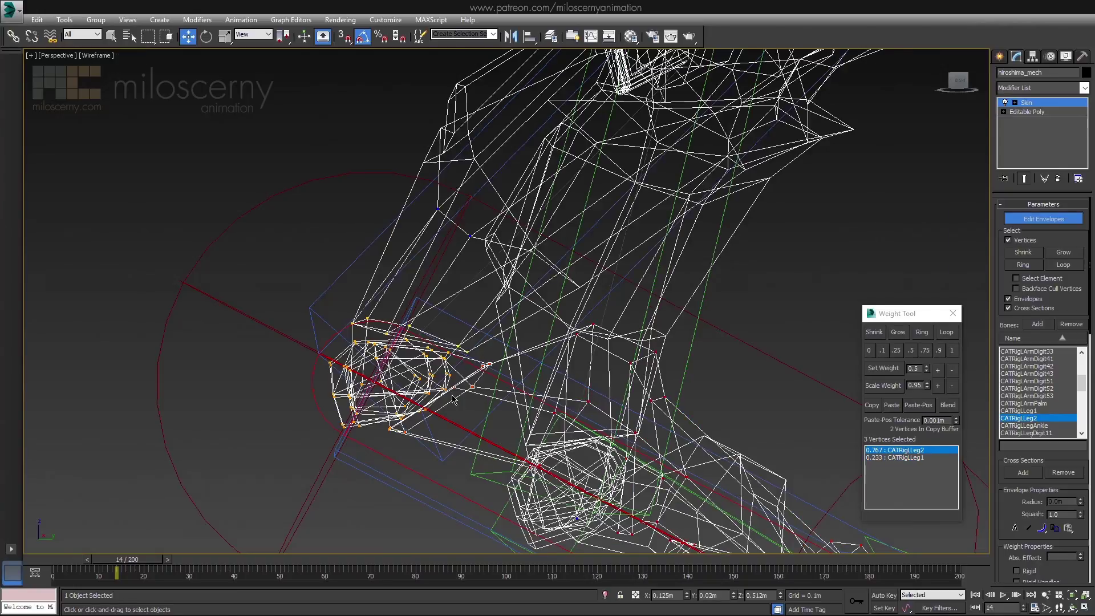
click(952, 352)
key(F3)
mouse_move(616, 342)
alt+middle_down()
mouse_move(597, 329)
mouse_move(588, 360)
alt+middle_up()
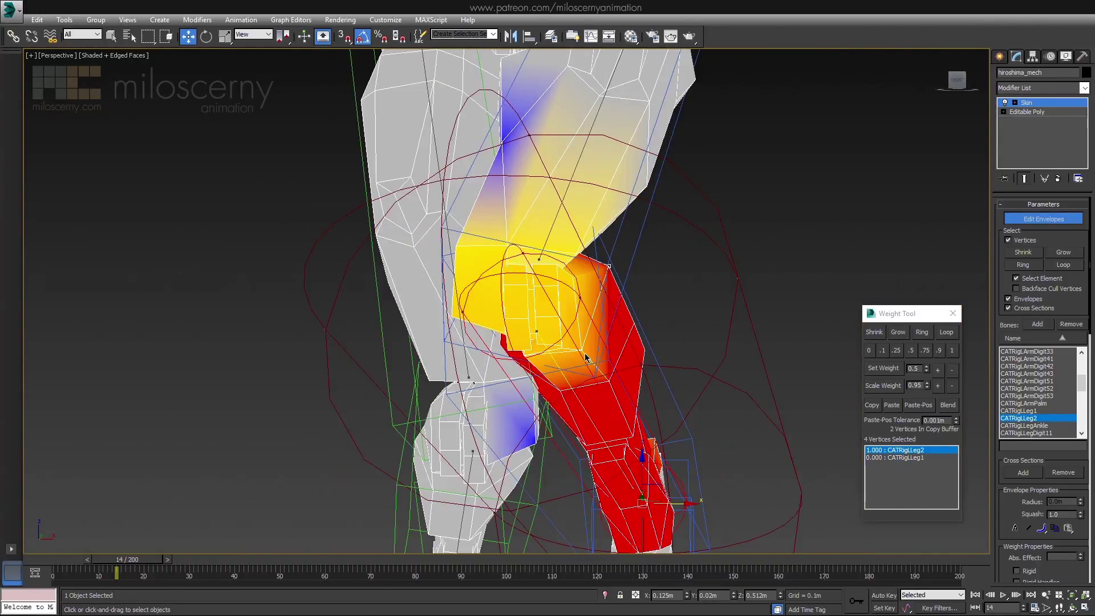
- Select the knee vertices and give them full CATRigLLeg2 (lower leg) weight
alt+middle_drag(781, 356, 617, 348)
click(948, 405)
scroll(600, 343, down, 3)
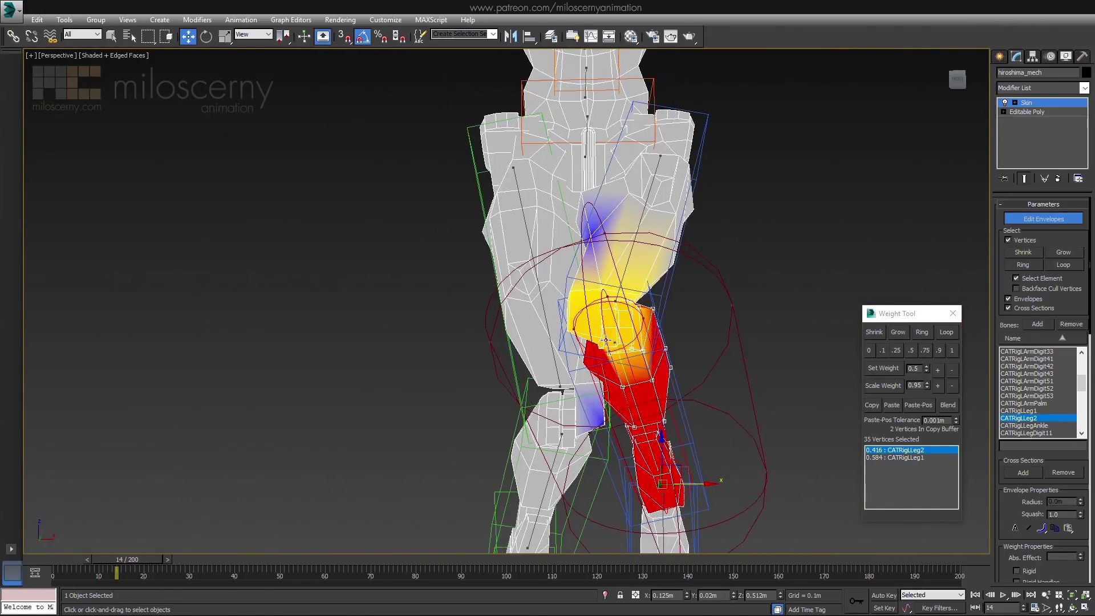
scroll(767, 426, up, 4)
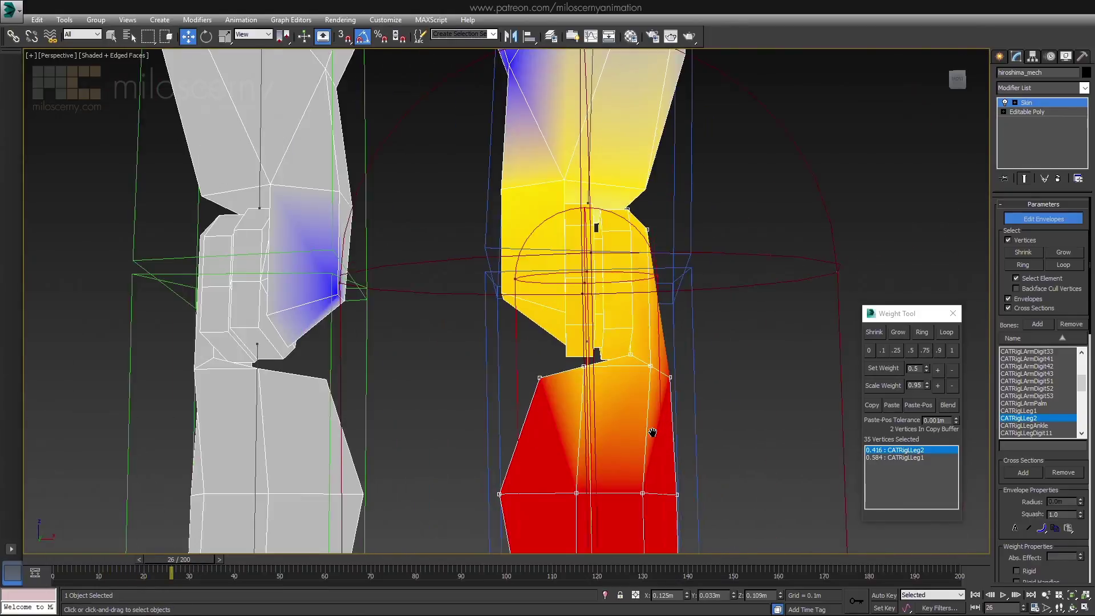
key(ctrl+z)
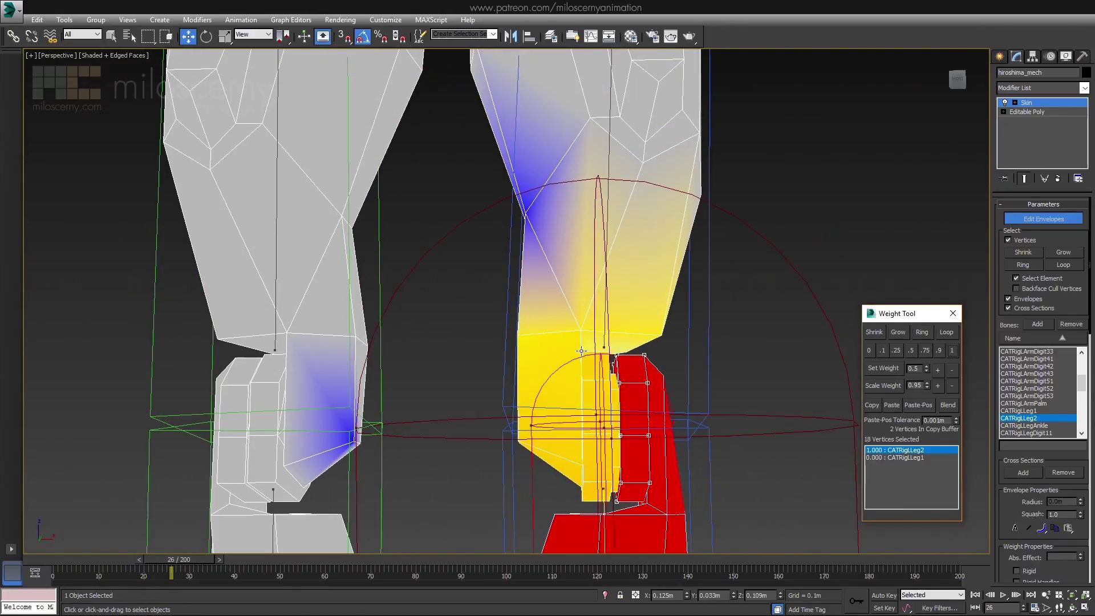
click(948, 405)
key(F3)
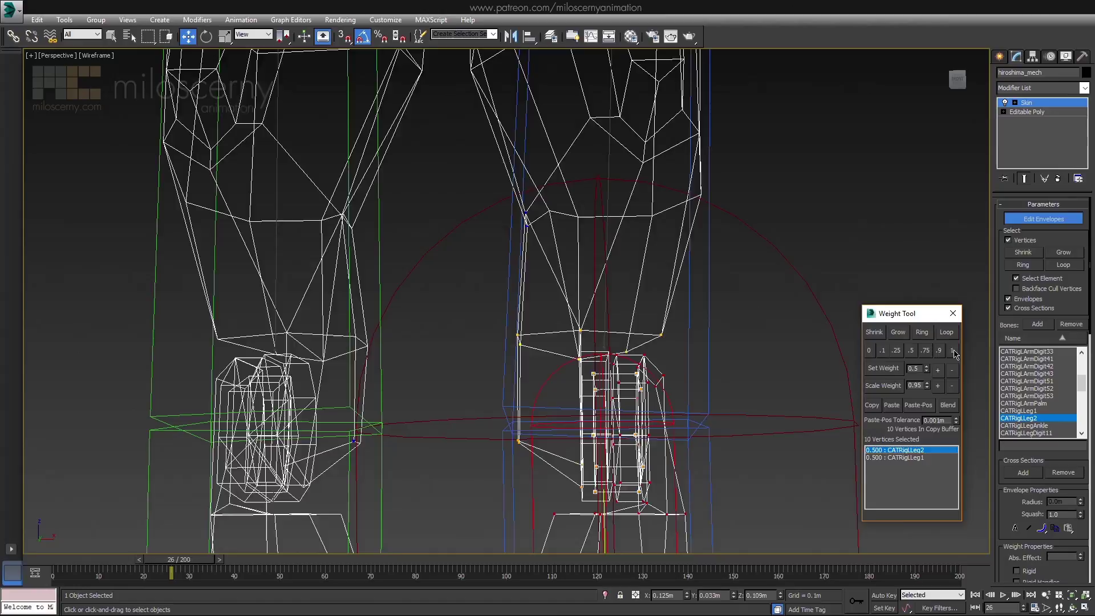
click(953, 350)
key(F3)
- Display CATRigLLeg1 weights at frame one and select the upper knee vertices
key(F3)
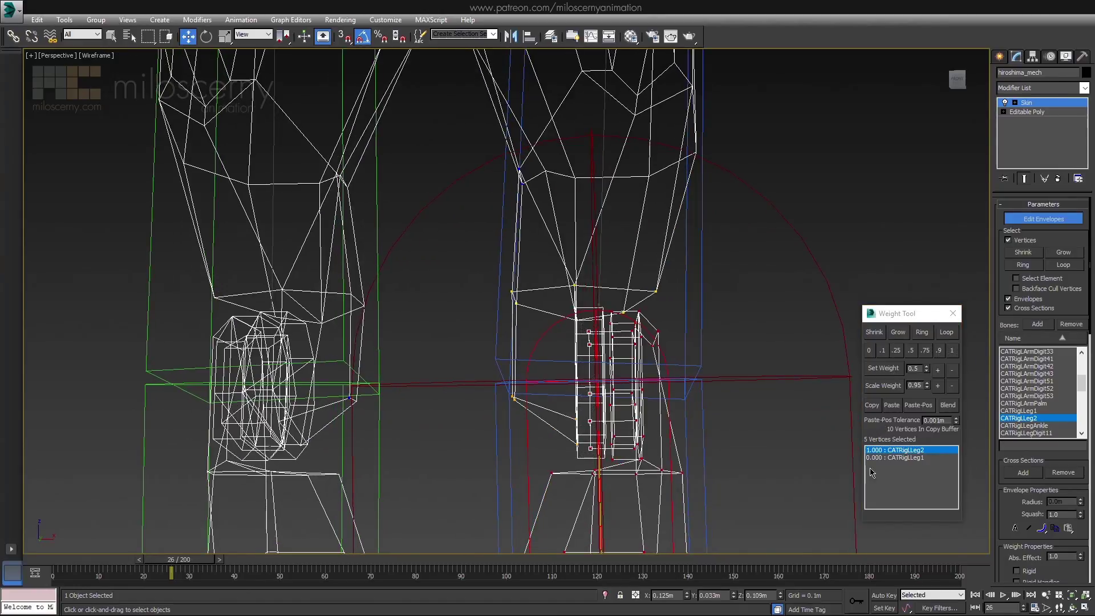
key(F3)
click(889, 457)
alt+middle_drag(548, 343, 450, 360)
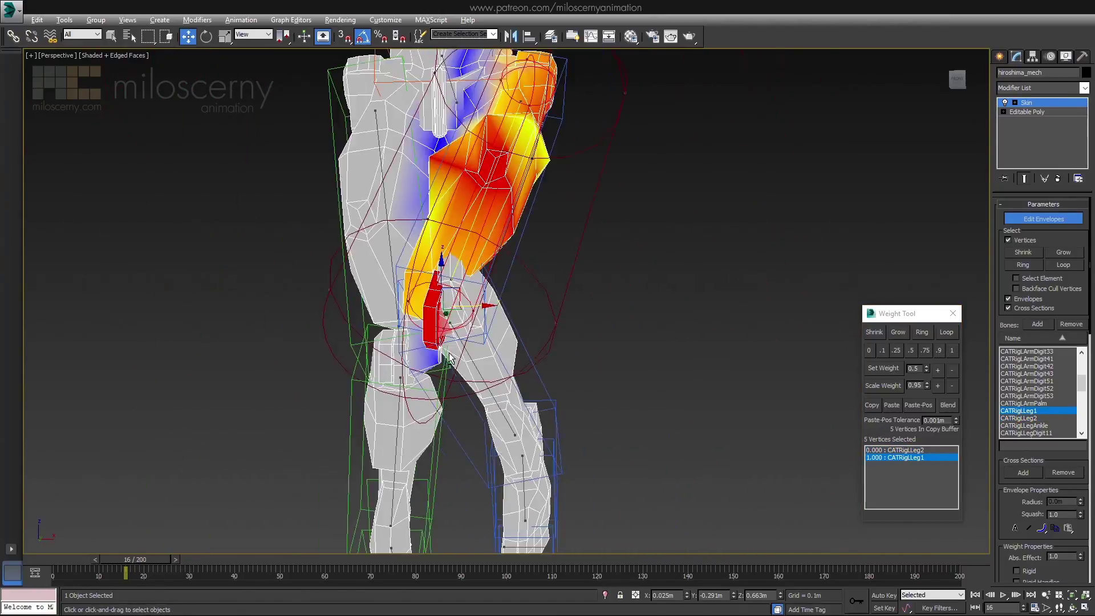
key(Home)
key(F3)
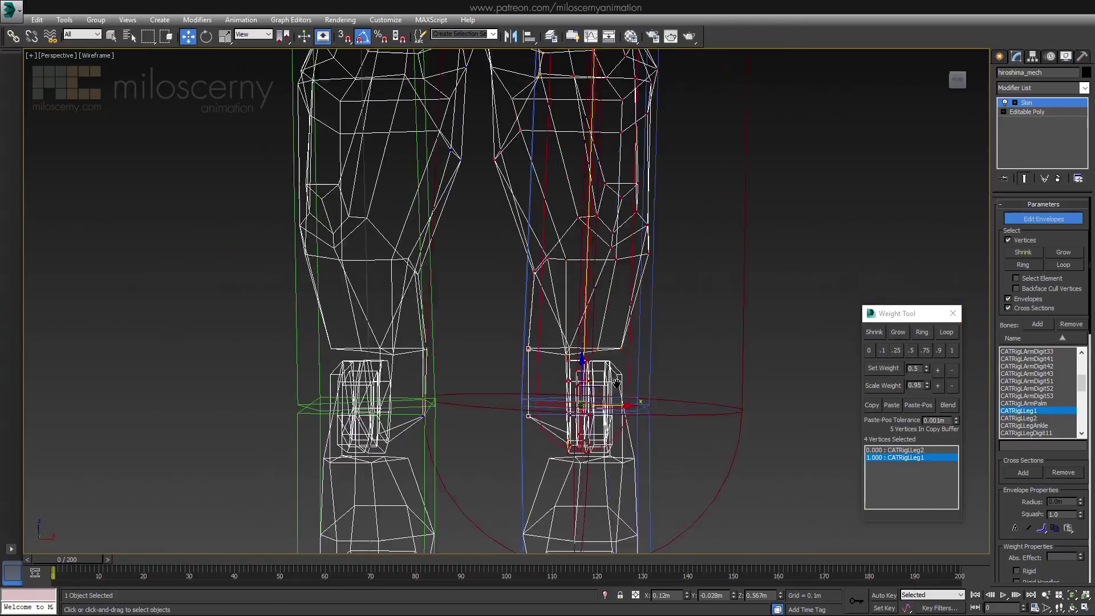
scroll(515, 235, up, 5)
key(F3)
drag(531, 514, 650, 380)
key(F3)
scroll(651, 380, down, 4)
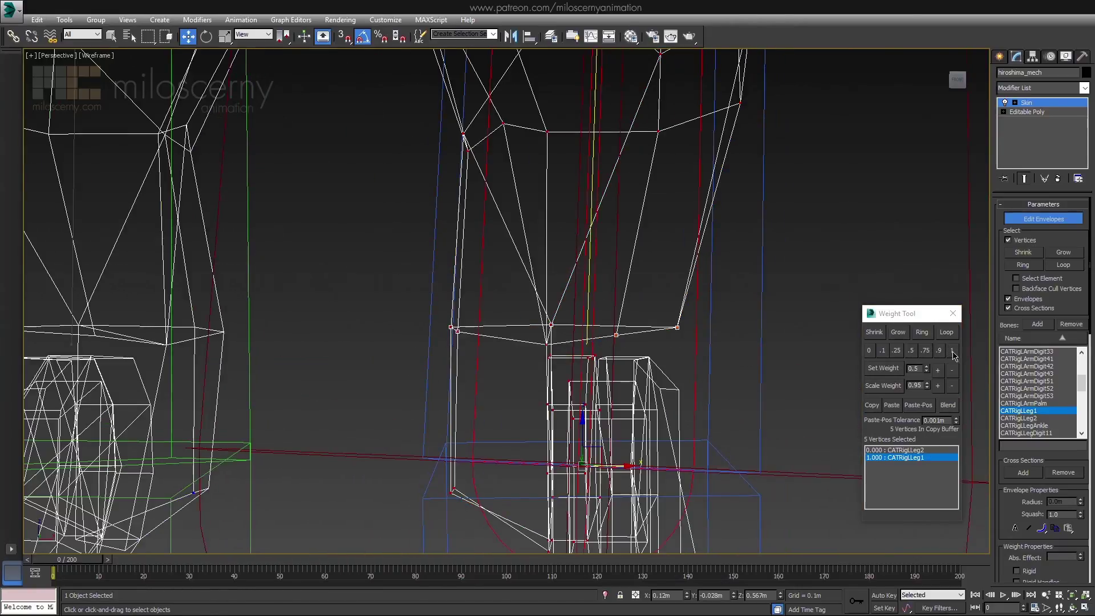
key(F3)
middle_drag(651, 360, 685, 334)
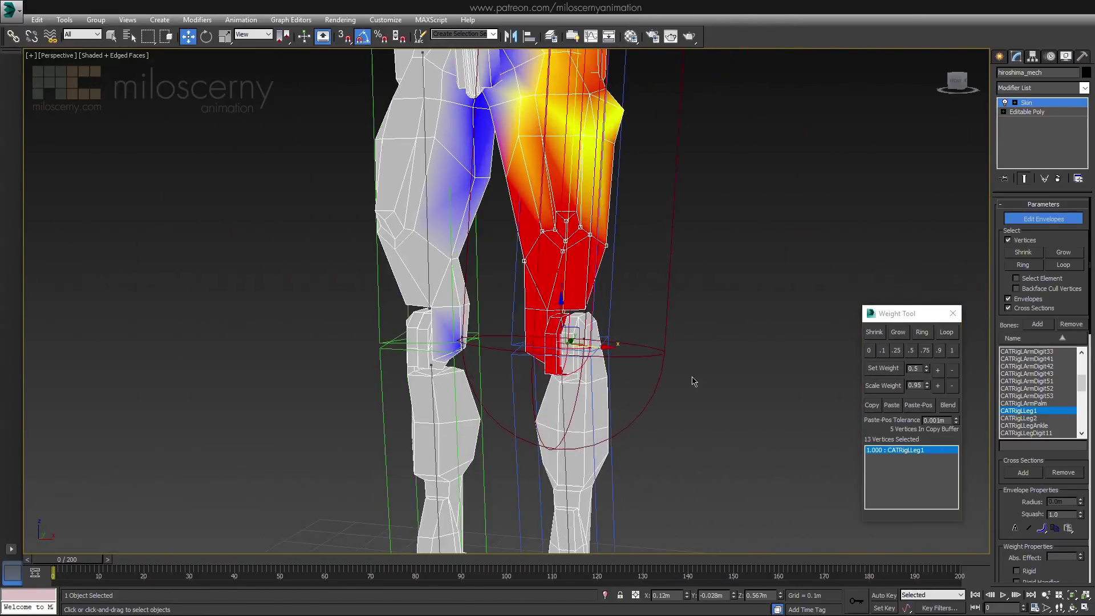
- Scrub to check the knee bend, exit Edit Envelopes, and select the lower left leg bone
drag(85, 561, 146, 567)
scroll(512, 397, up, 4)
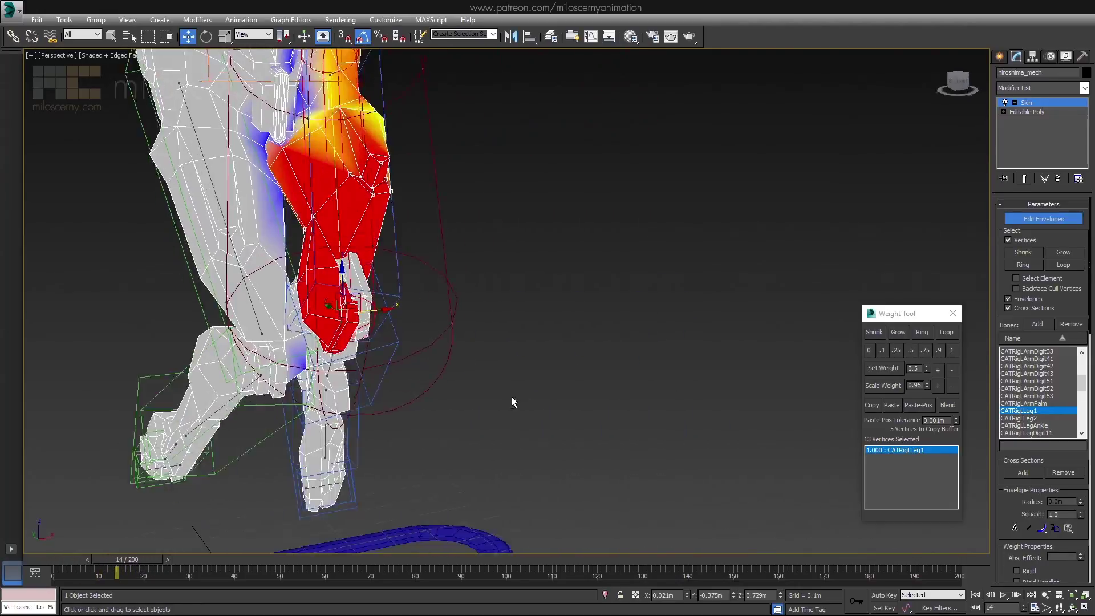
mouse_move(512, 396)
alt+middle_down()
mouse_move(564, 345)
mouse_move(472, 338)
mouse_move(565, 339)
alt+middle_up()
key(w)
scroll(473, 338, up, 3)
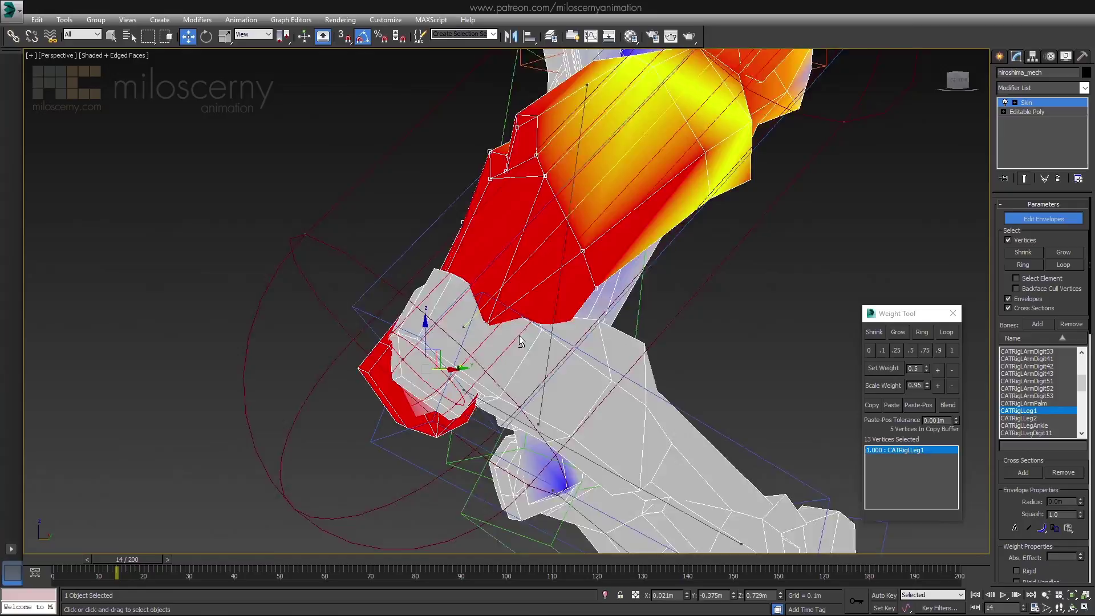
mouse_move(128, 566)
mouse_down()
mouse_move(100, 567)
mouse_move(120, 567)
mouse_up()
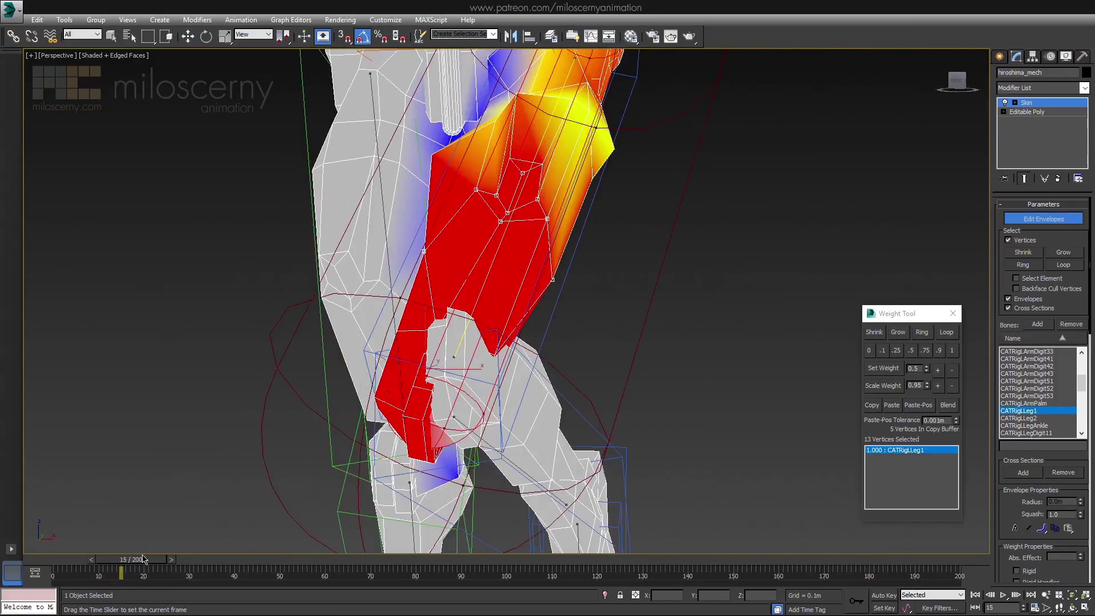
mouse_move(411, 369)
alt+middle_down()
mouse_move(523, 375)
mouse_move(635, 410)
mouse_move(629, 437)
alt+middle_up()
key(w)
click(1048, 104)
click(587, 374)
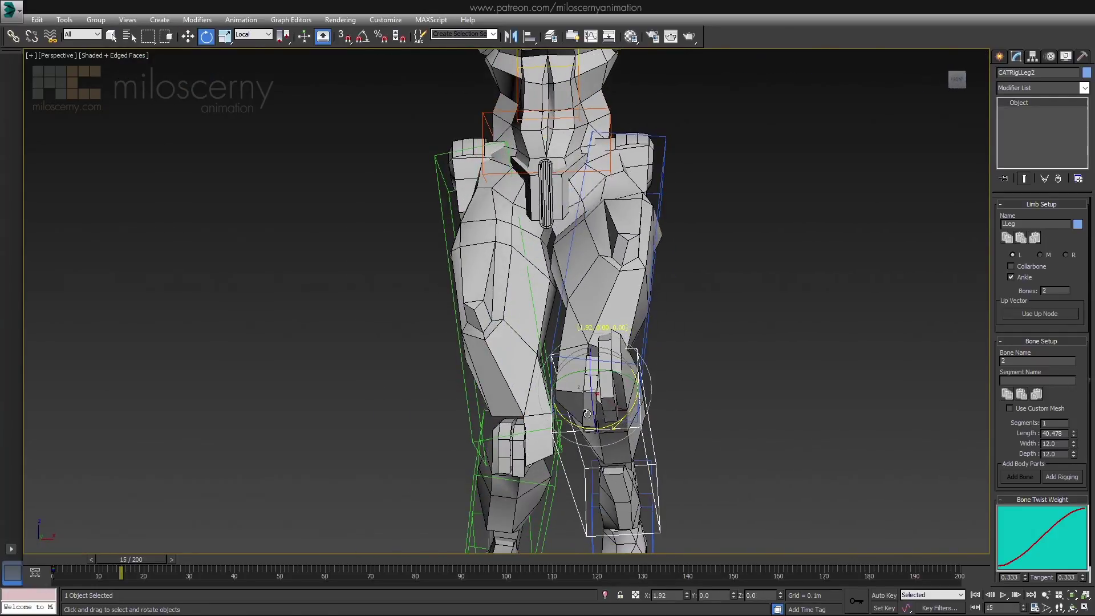
- Rotate the foot control and scrub around frame 25 to test the leg bend
alt+middle_drag(588, 415, 931, 587)
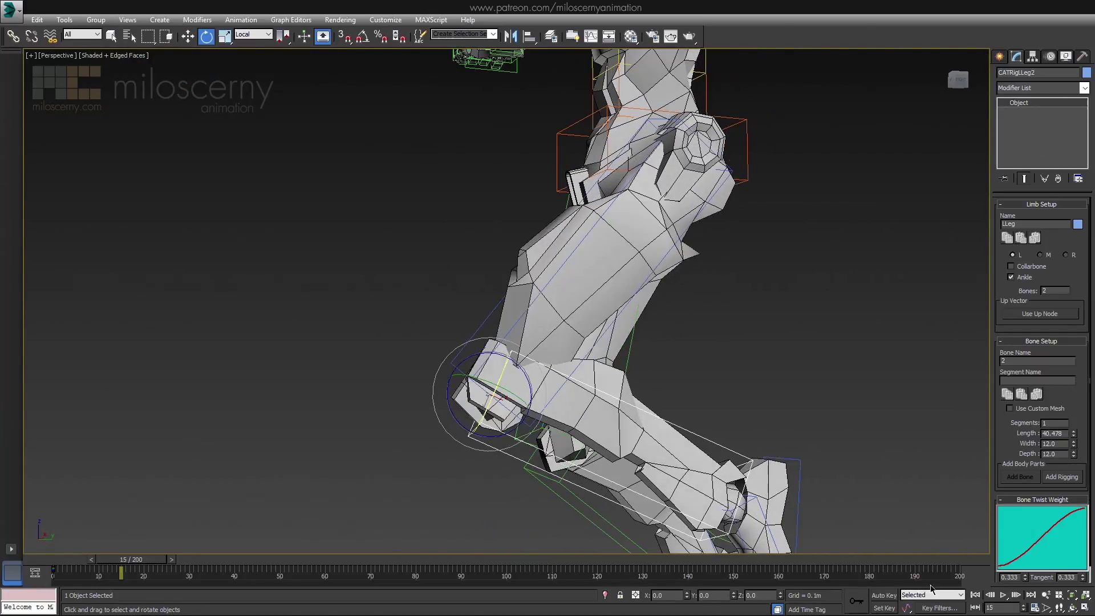
mouse_move(163, 571)
mouse_down()
mouse_move(206, 568)
mouse_move(111, 576)
mouse_move(171, 572)
mouse_up()
key(e)
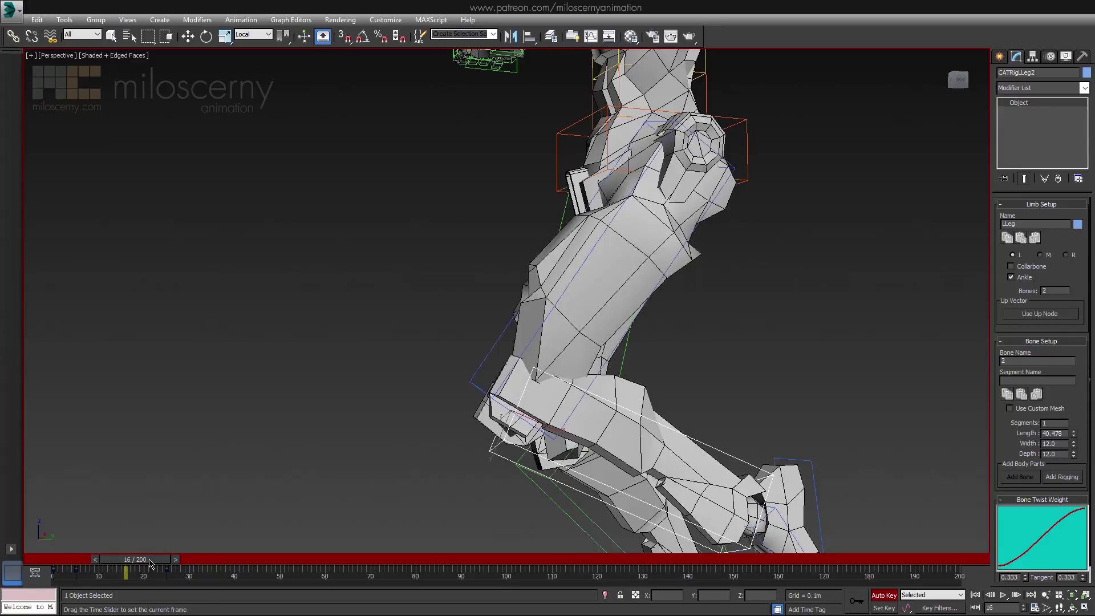
alt+middle_drag(513, 342, 642, 421)
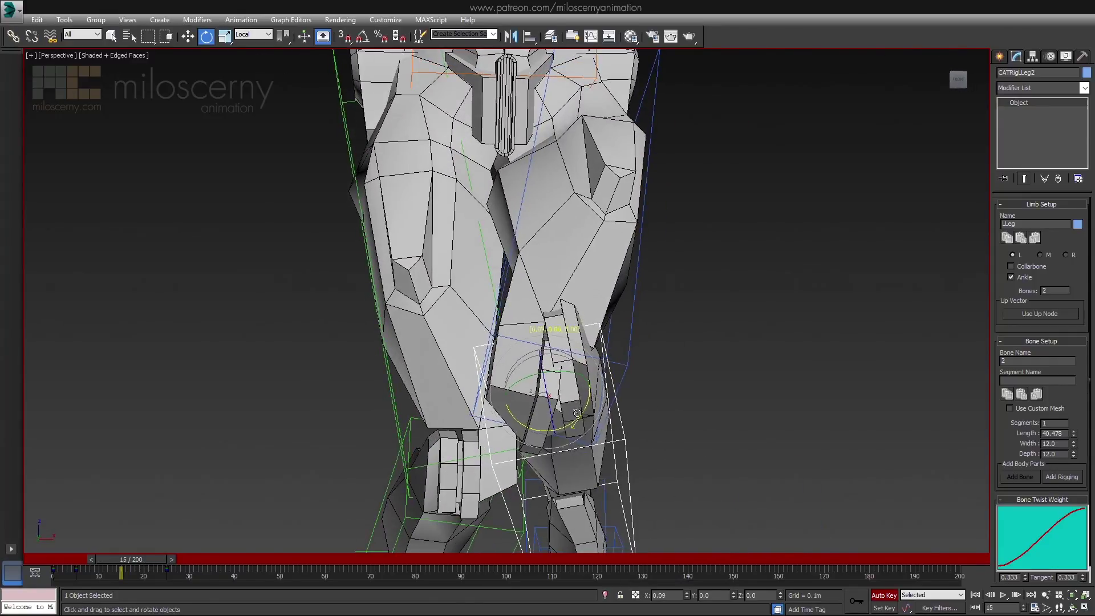
scroll(651, 411, down, 2)
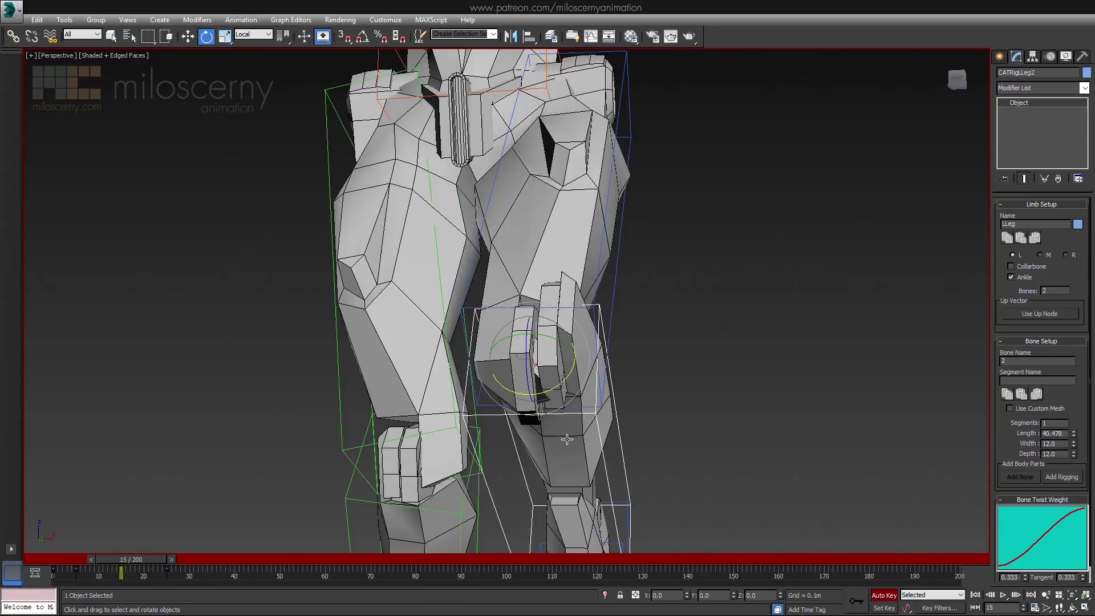
mouse_move(145, 565)
mouse_down()
mouse_move(122, 571)
mouse_move(187, 569)
mouse_move(176, 566)
mouse_up()
key(e)
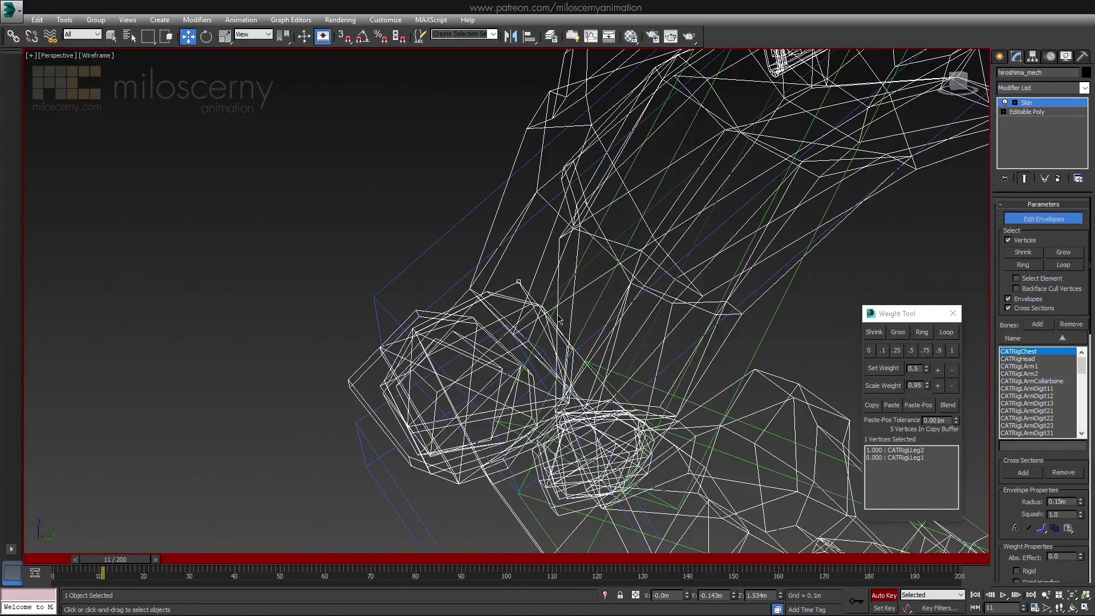
- Blend the knee vertices 0.75 CATRigLeg2 and 0.25 CATRigLeg1, checking in shaded view
click(894, 458)
mouse_move(575, 335)
alt+middle_down()
mouse_move(593, 358)
mouse_move(520, 320)
alt+middle_up()
key(F3)
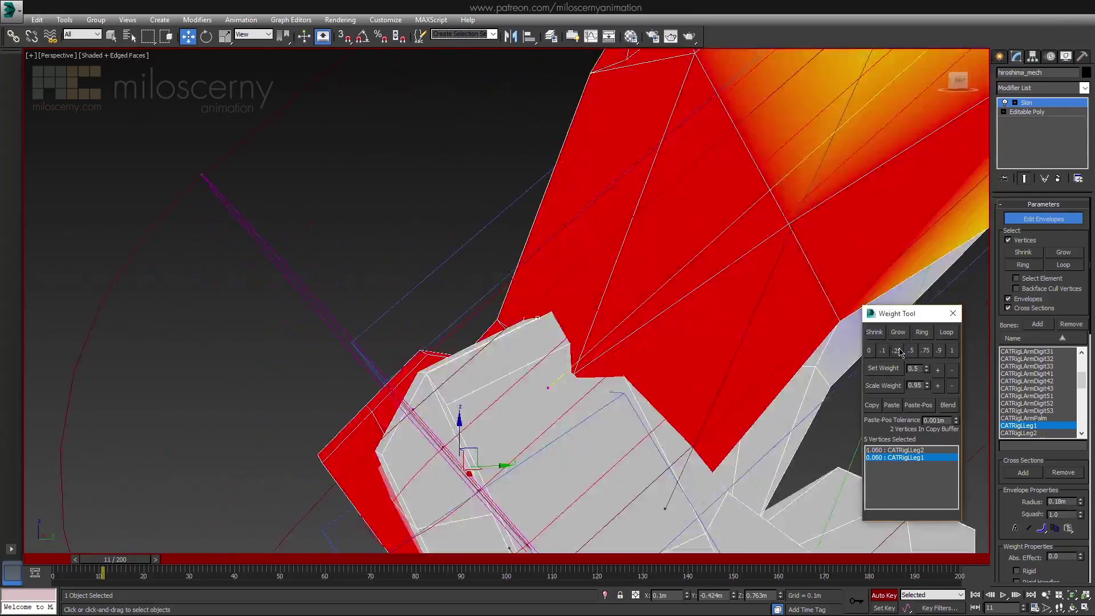
alt+middle_drag(635, 349, 645, 360)
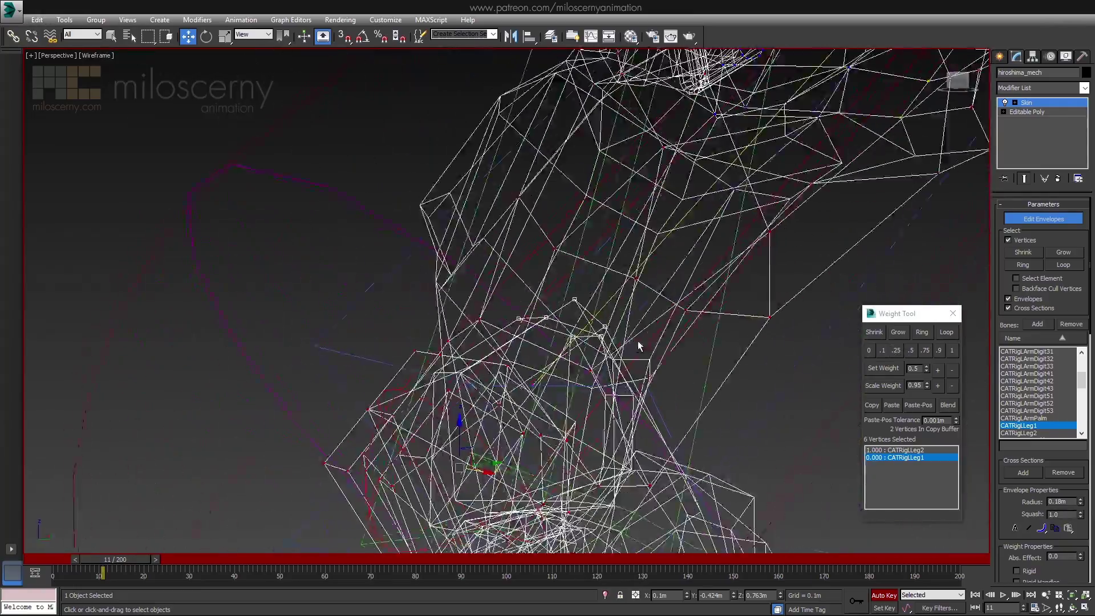
scroll(646, 359, down, 5)
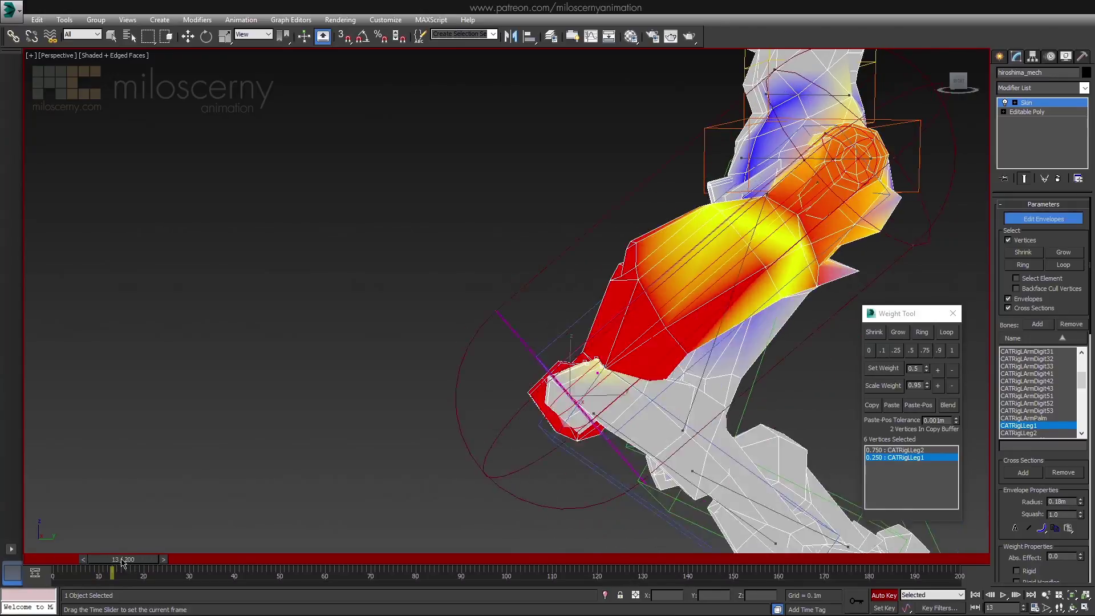
- Exit Edit Envelopes, clear the selection, and open the Material Editor
click(1043, 218)
key(ctrl+d)
key(m)
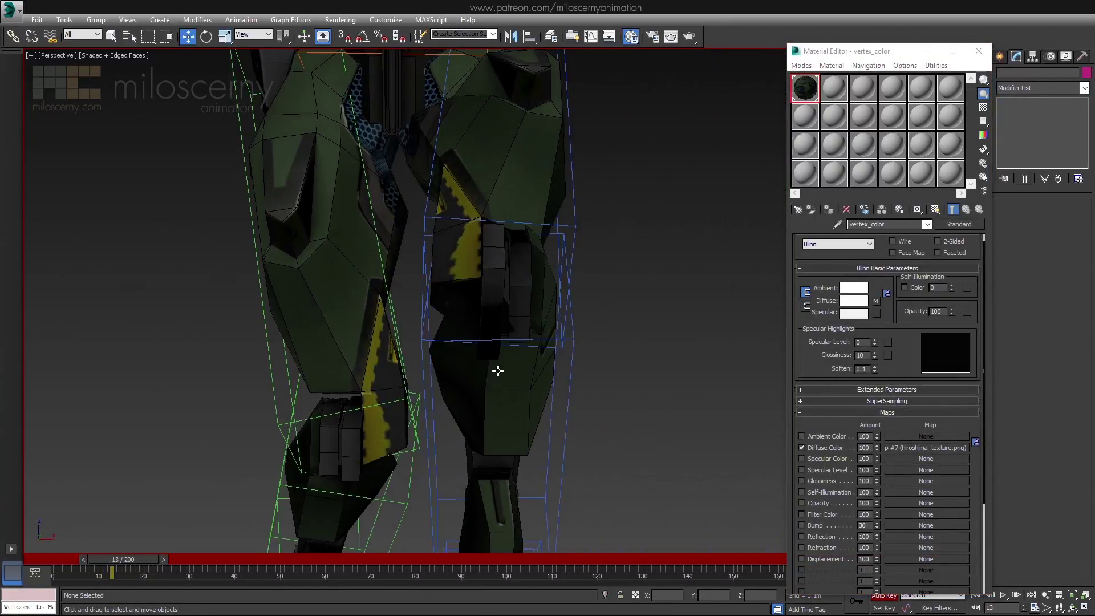
- Scrub the animation to watch the legs move, then close the Material Editor
drag(128, 567, 147, 562)
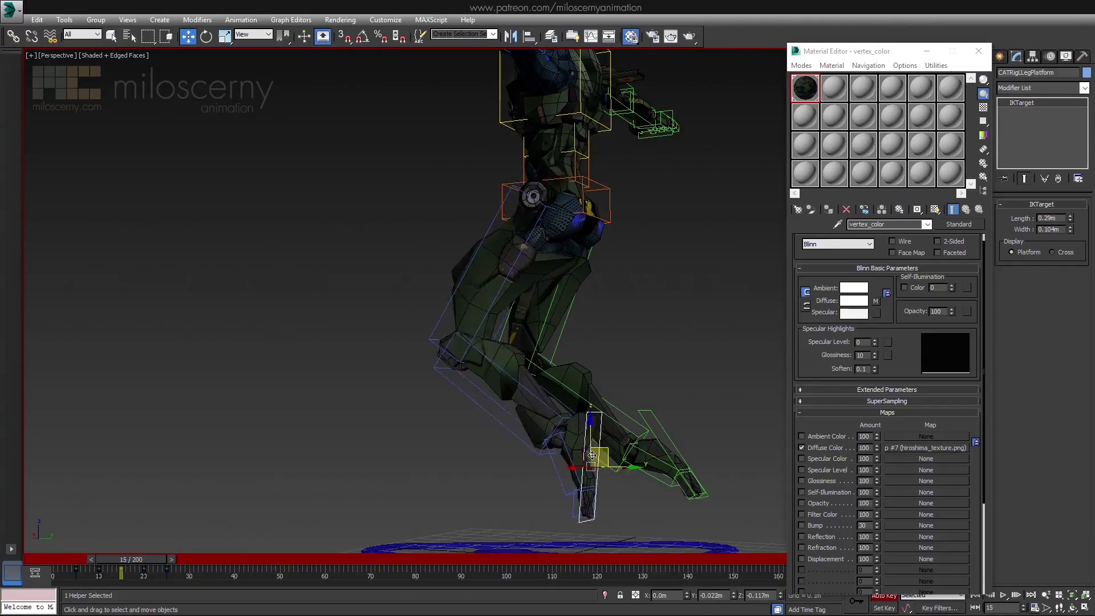
key(m)
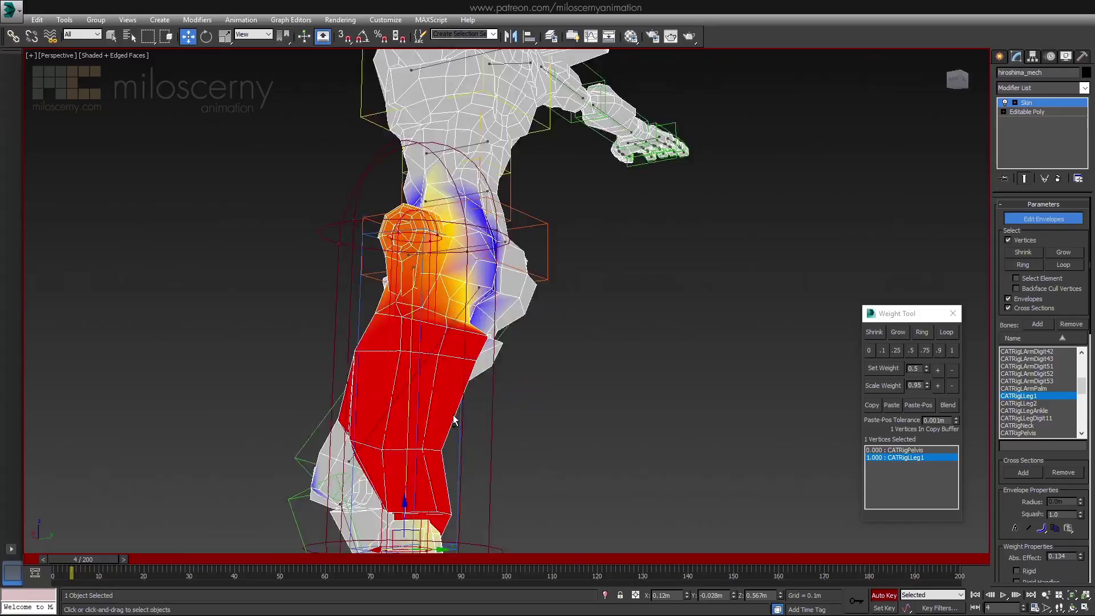
- Select the foot platform, scrub the animation, and reselect the mech mesh
alt+middle_drag(454, 419, 548, 511)
click(493, 514)
drag(117, 561, 157, 567)
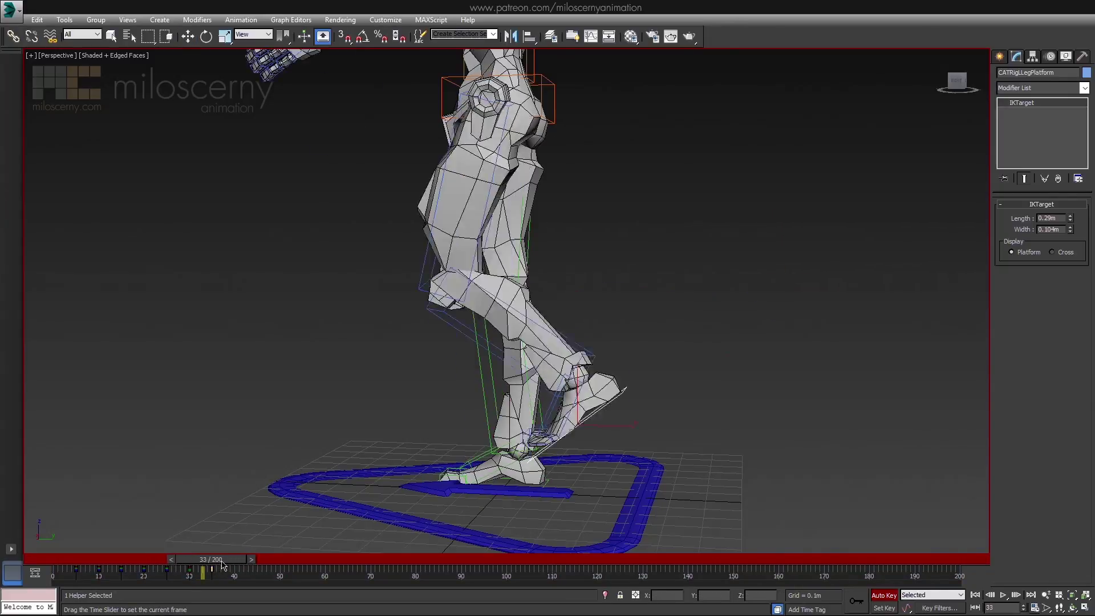
alt+middle_drag(480, 359, 537, 348)
scroll(448, 320, up, 5)
click(628, 346)
drag(190, 561, 180, 562)
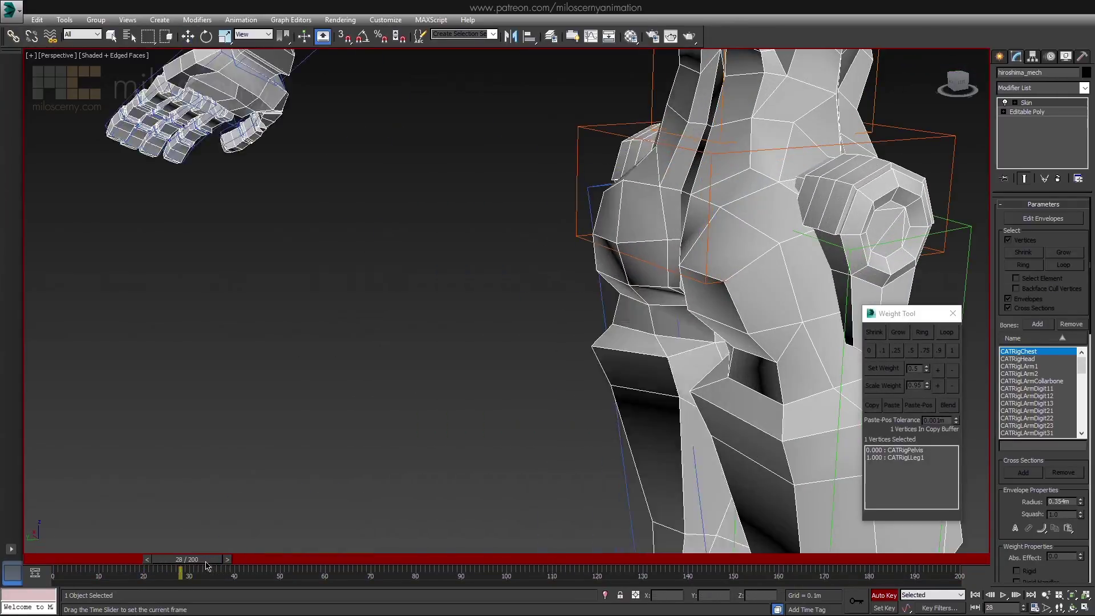
- In Skin Edit Envelopes, weight the hip vertex about 0.597 CATRigPelvis, 0.403 CATRigLeg1
click(1028, 102)
click(1043, 219)
alt+middle_drag(599, 342, 660, 306)
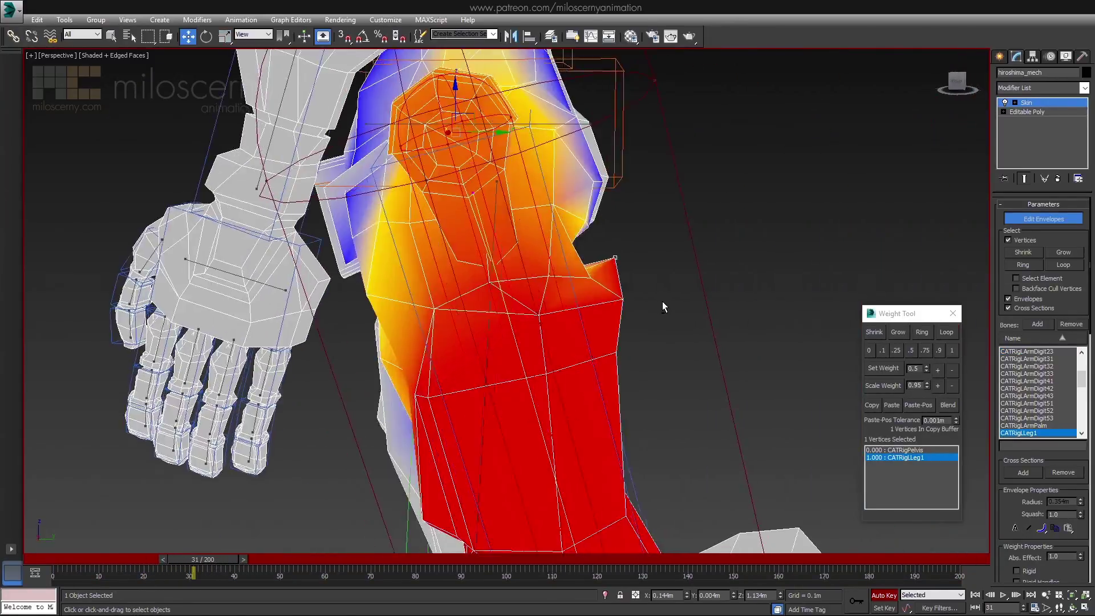
click(898, 450)
mouse_move(562, 420)
alt+middle_down()
mouse_move(616, 350)
mouse_move(726, 342)
mouse_move(674, 376)
mouse_move(528, 349)
alt+middle_up()
alt+middle_drag(670, 369, 348, 525)
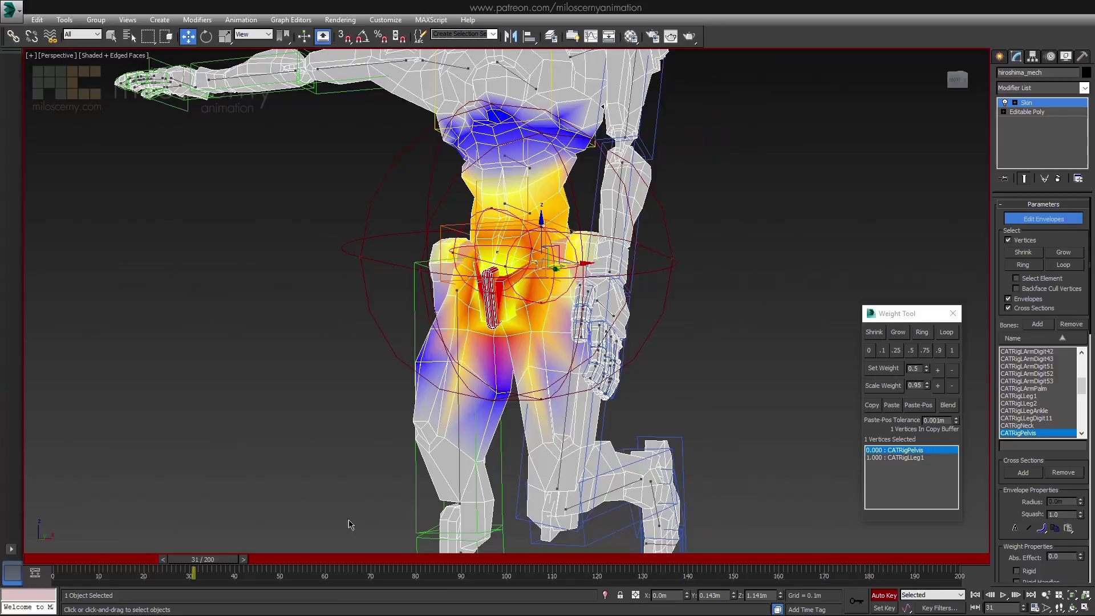
scroll(514, 343, down, 5)
click(571, 486)
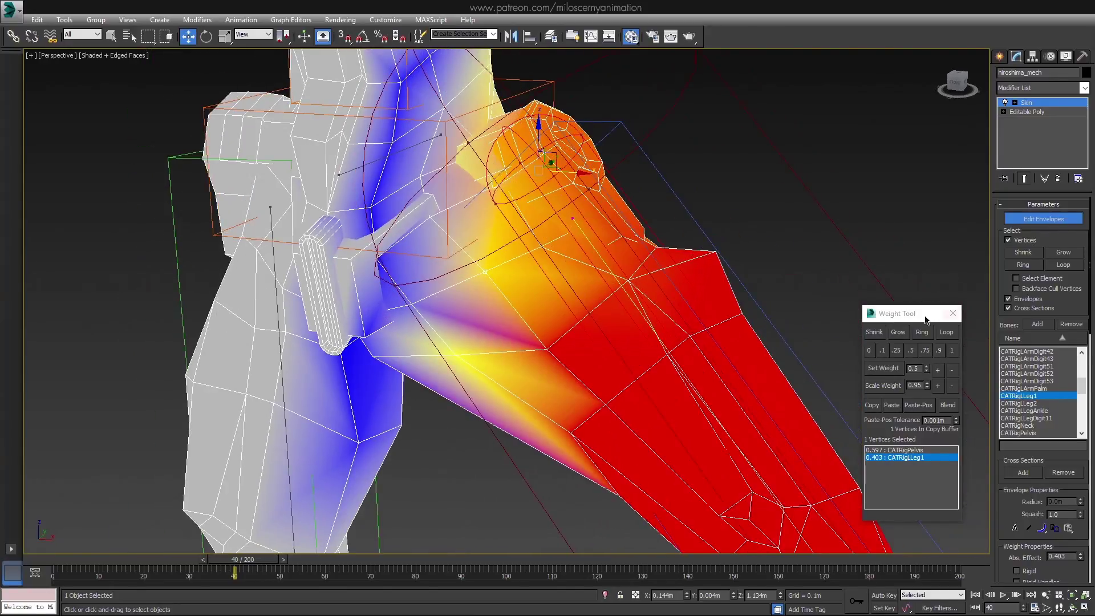
- Give the hip vertex a 0.5 pelvis/leg split, then raise CATRigLeg1's influence
alt+middle_drag(497, 342, 535, 332)
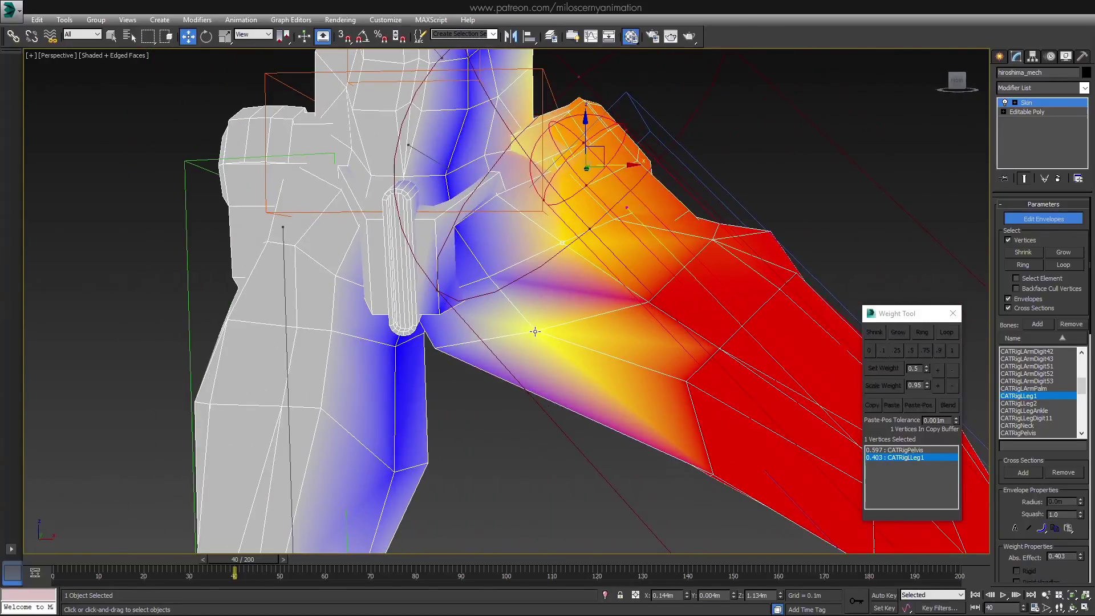
click(883, 368)
mouse_move(856, 368)
alt+middle_down()
mouse_move(865, 378)
mouse_move(486, 287)
alt+middle_up()
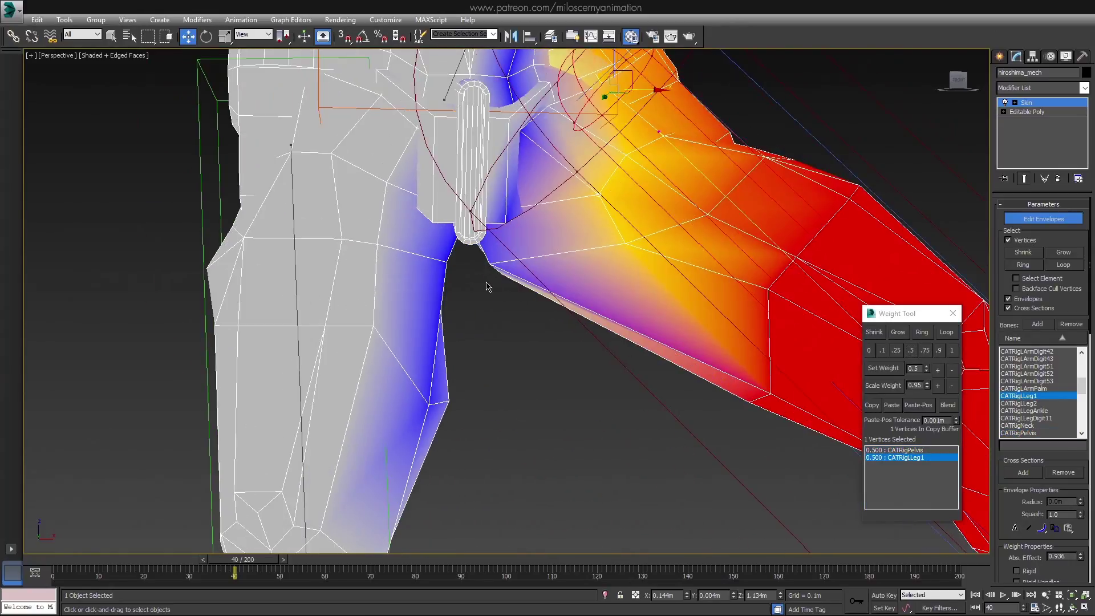
click(939, 368)
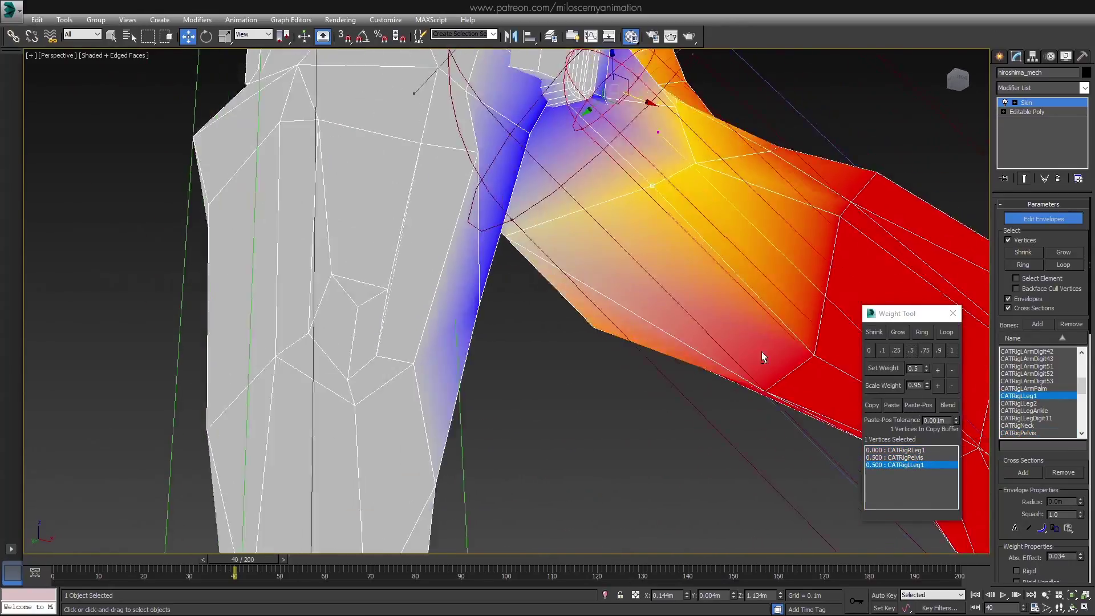
alt+middle_drag(954, 368, 719, 378)
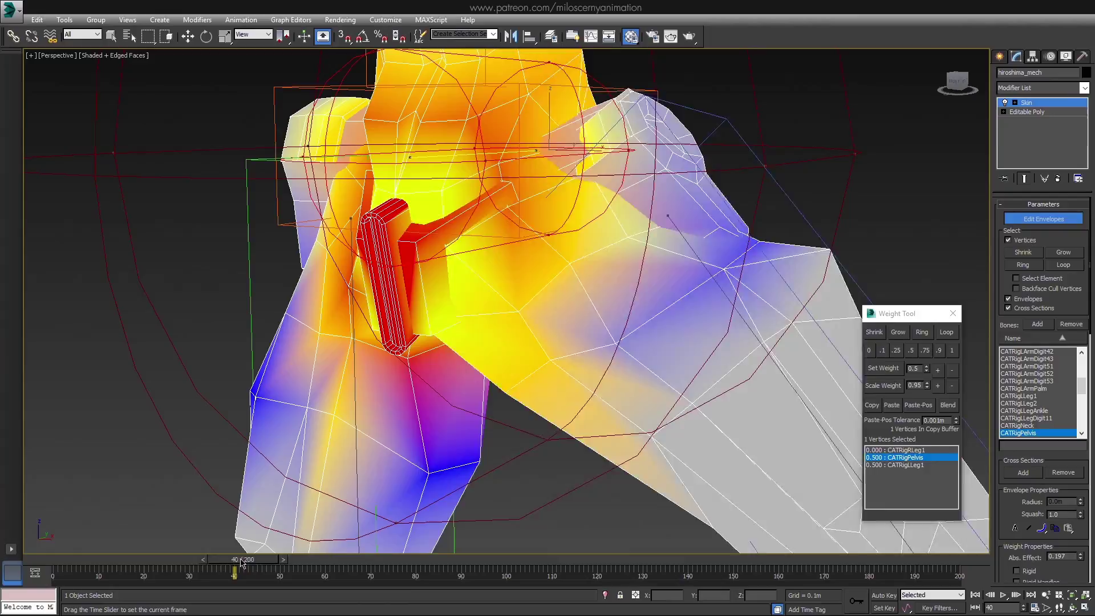
mouse_move(235, 561)
mouse_down()
mouse_move(267, 560)
mouse_move(95, 561)
mouse_up()
alt+middle_drag(571, 367, 646, 383)
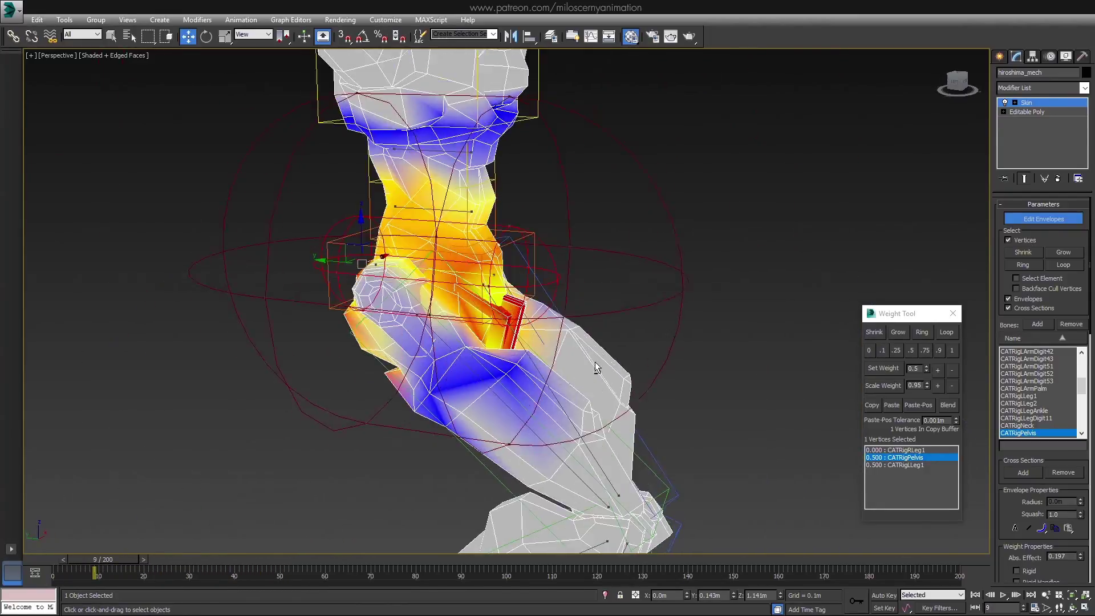
scroll(646, 383, down, 3)
alt+middle_drag(712, 391, 548, 375)
- Weight a vertex beside the groin 0.75 to CATRigPelvis, testing the hip pose
click(416, 380)
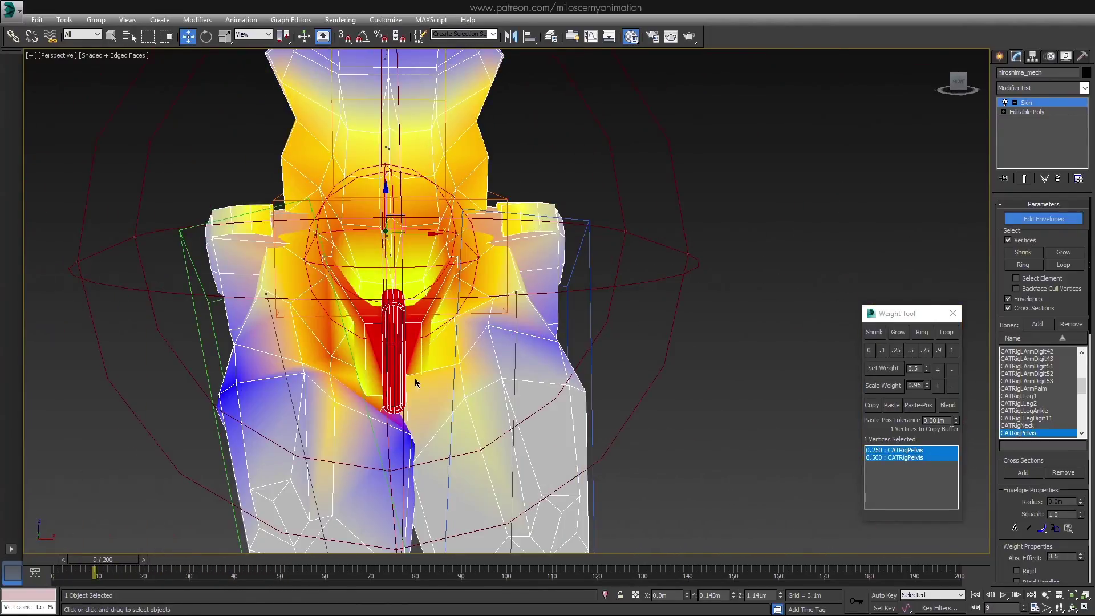
click(929, 465)
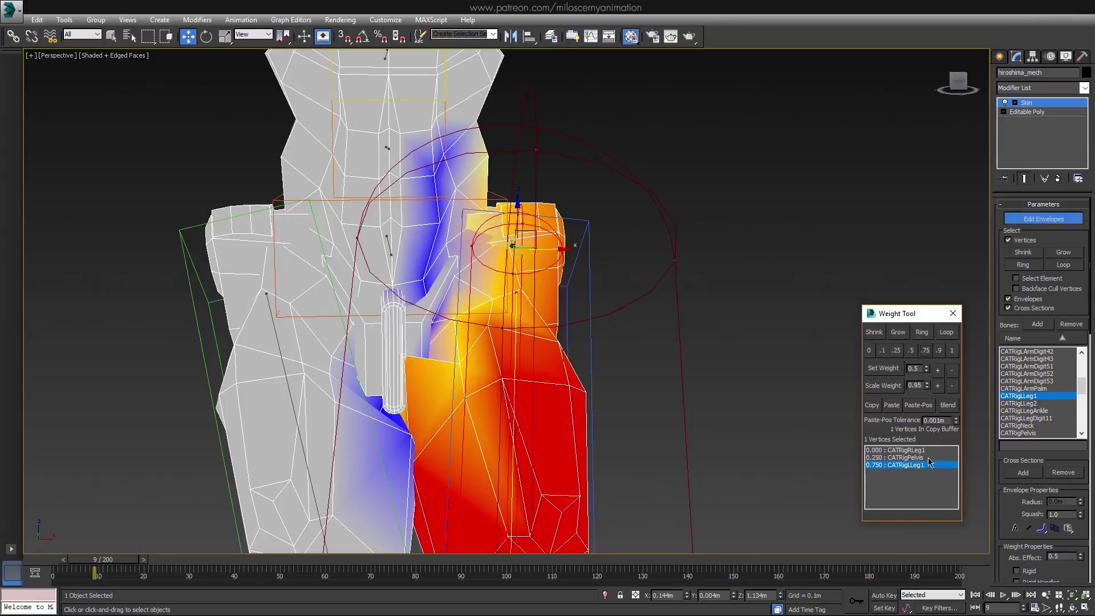
drag(97, 561, 272, 560)
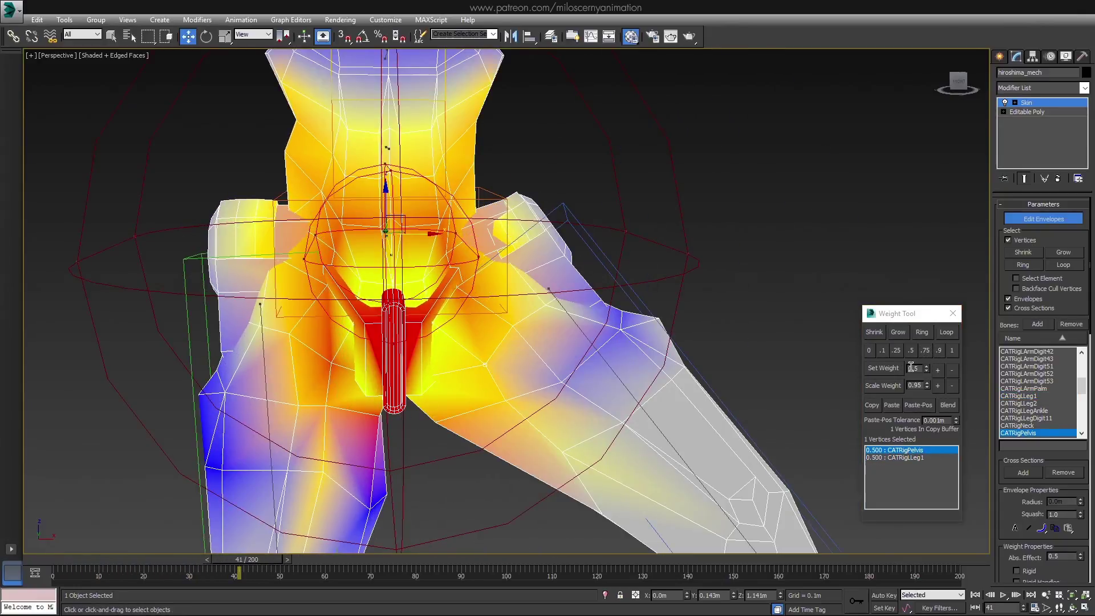
click(925, 350)
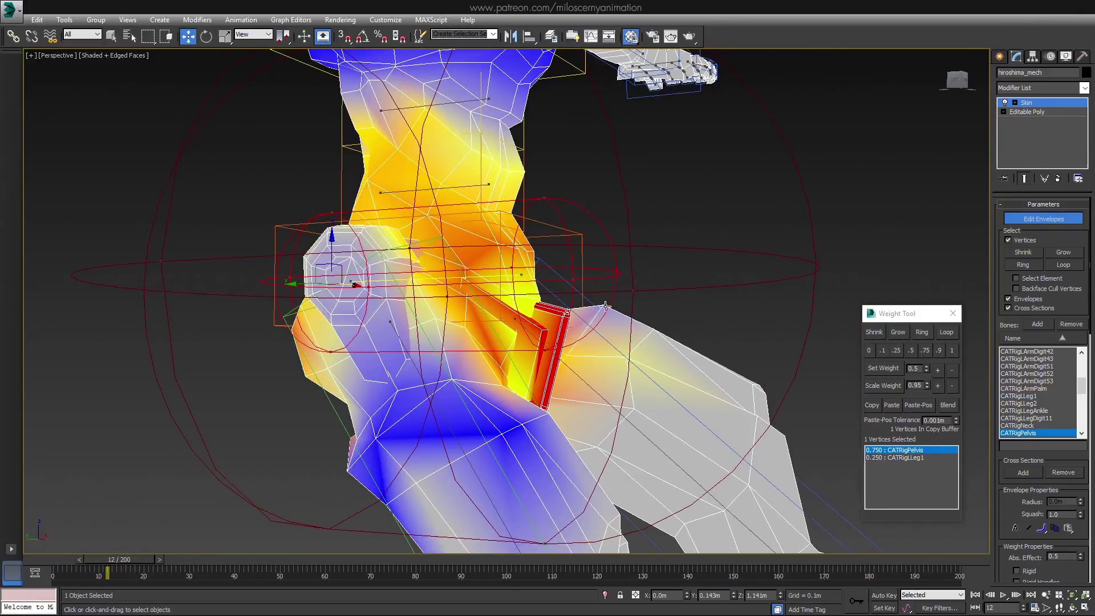
click(925, 350)
mouse_move(643, 360)
alt+middle_down()
mouse_move(700, 317)
mouse_move(770, 334)
alt+middle_up()
- Give another hip vertex an even pelvis/leg split and scrub to check it
click(868, 350)
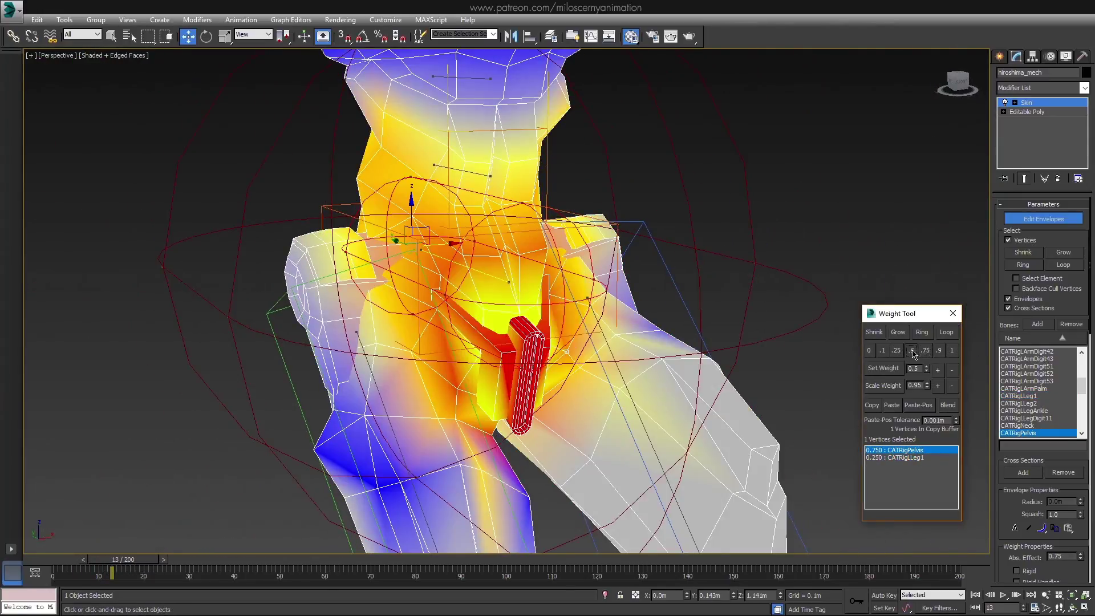
click(911, 350)
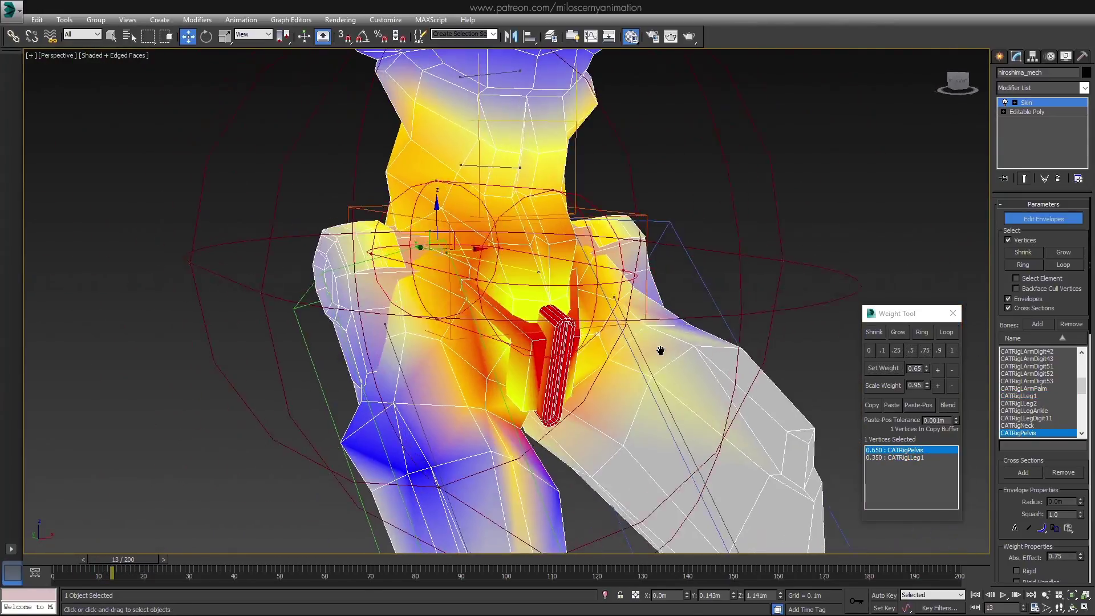
alt+middle_drag(779, 382, 590, 379)
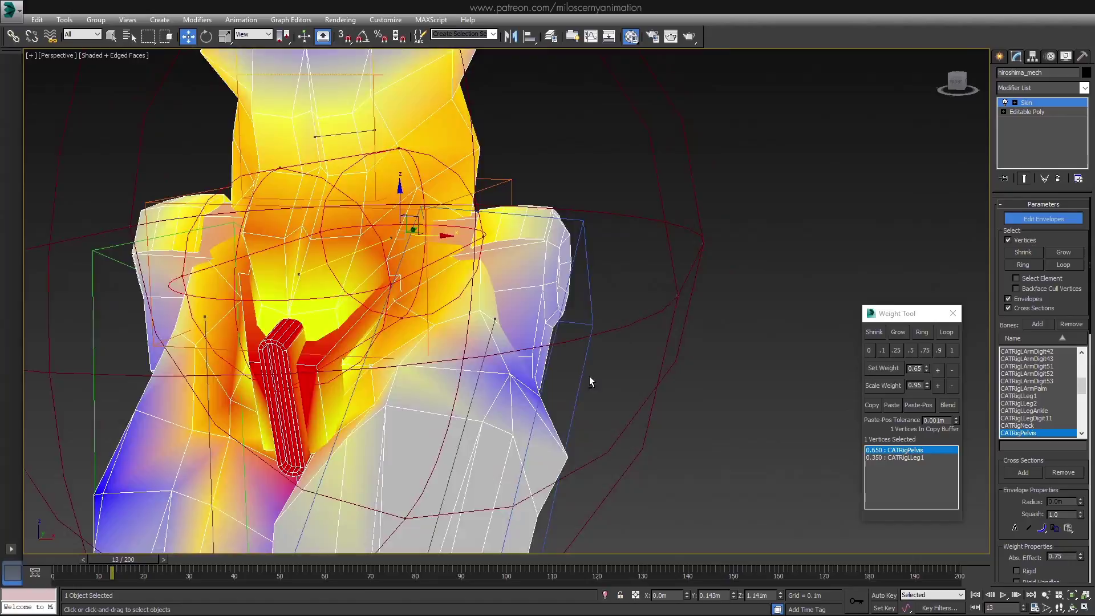
drag(120, 565, 250, 565)
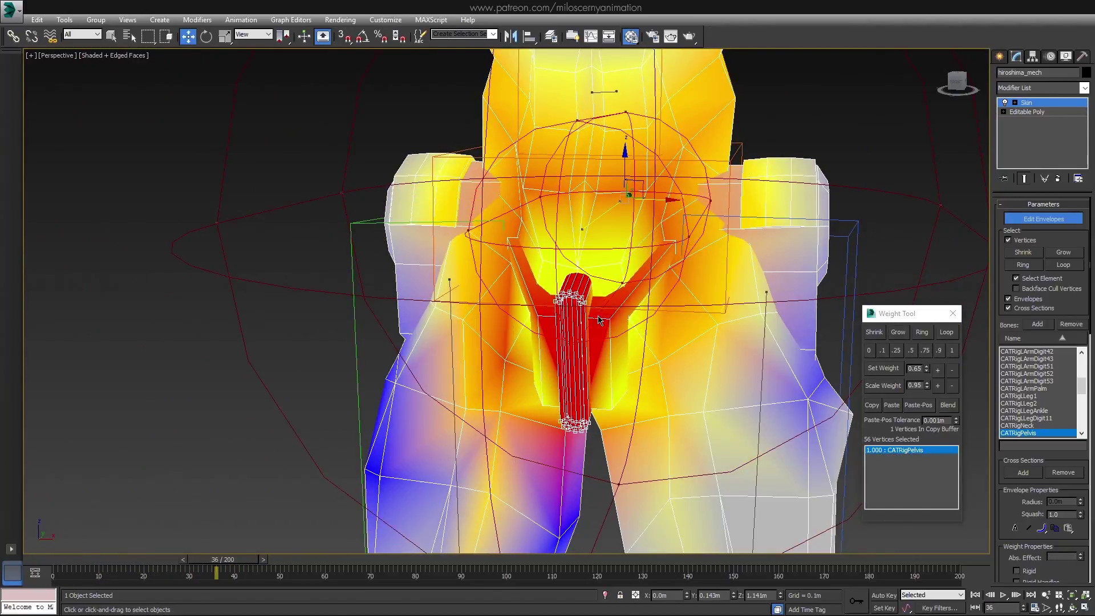
- Weight the groin plate vertices fully to CATRigPelvis and exit Edit Envelopes
alt+middle_drag(631, 340, 709, 367)
click(952, 350)
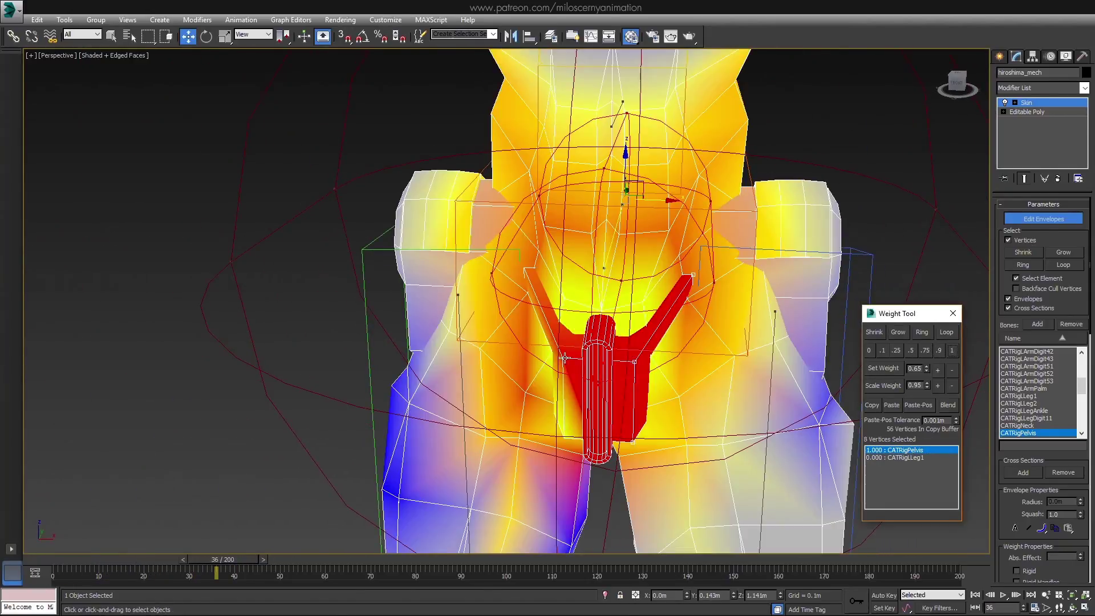
scroll(710, 366, up, 2)
click(1044, 219)
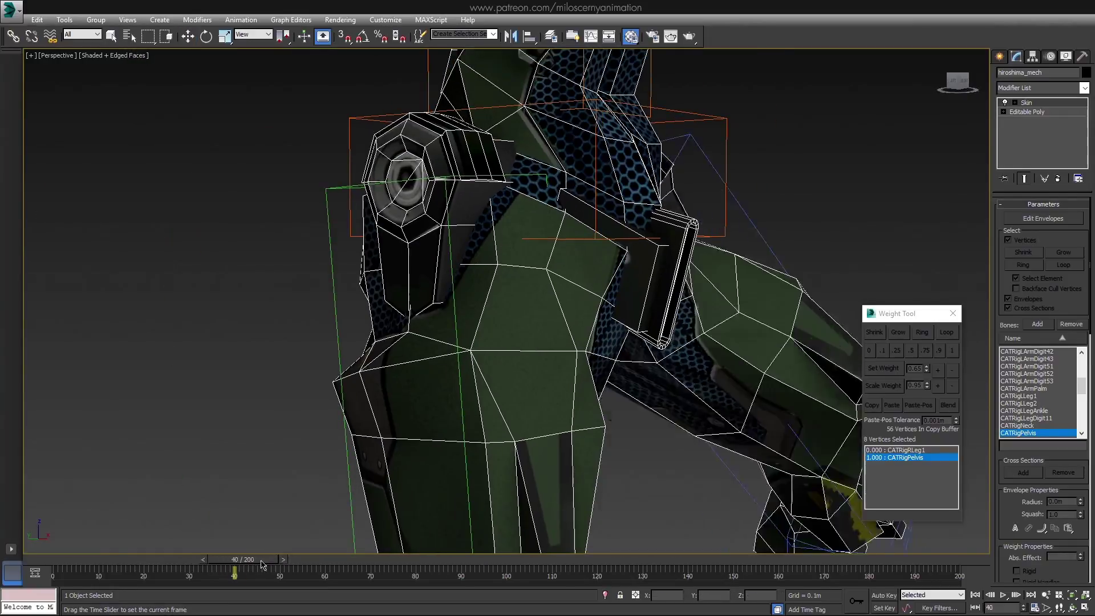
- Select the vertices at the top of the leg and weight them fully to CATRigLeg1
drag(217, 562, 71, 572)
key(w)
alt+middle_drag(548, 385, 689, 393)
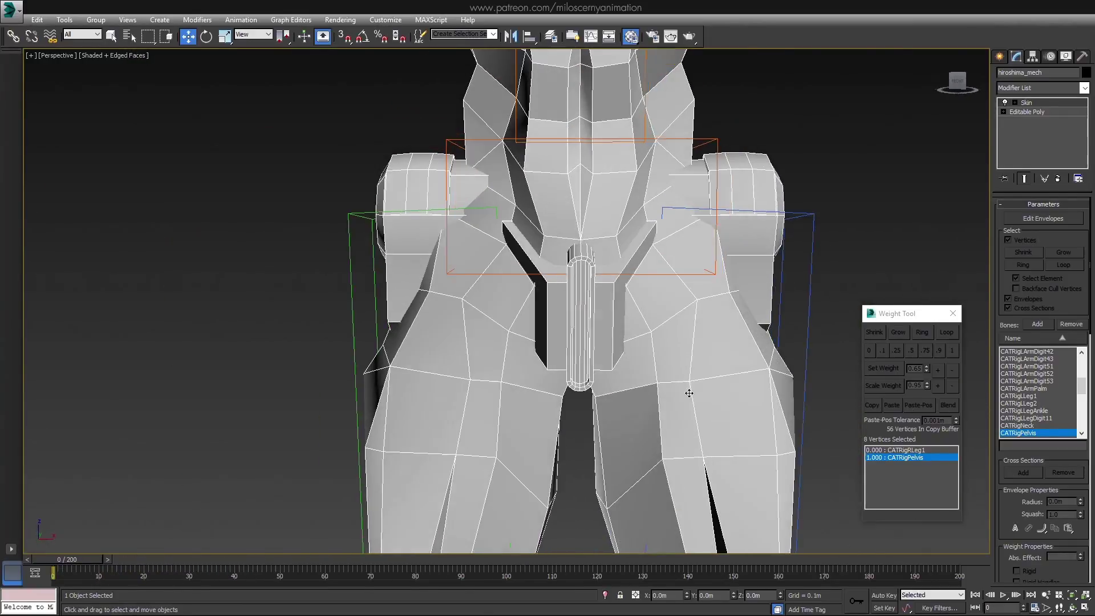
click(1038, 221)
alt+middle_drag(599, 343, 204, 551)
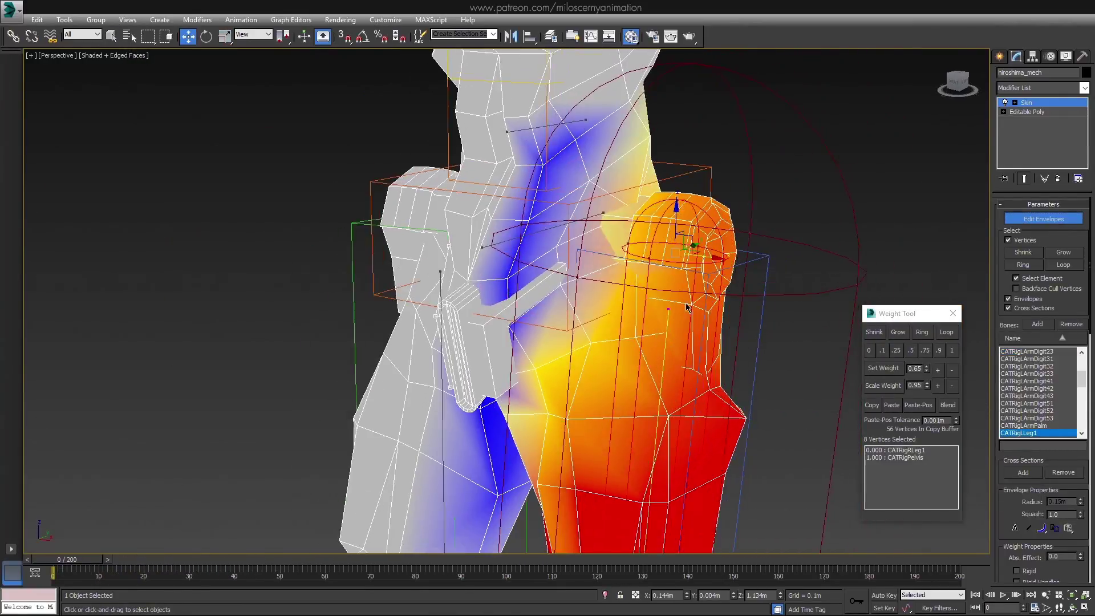
key(w)
alt+middle_drag(513, 462, 629, 414)
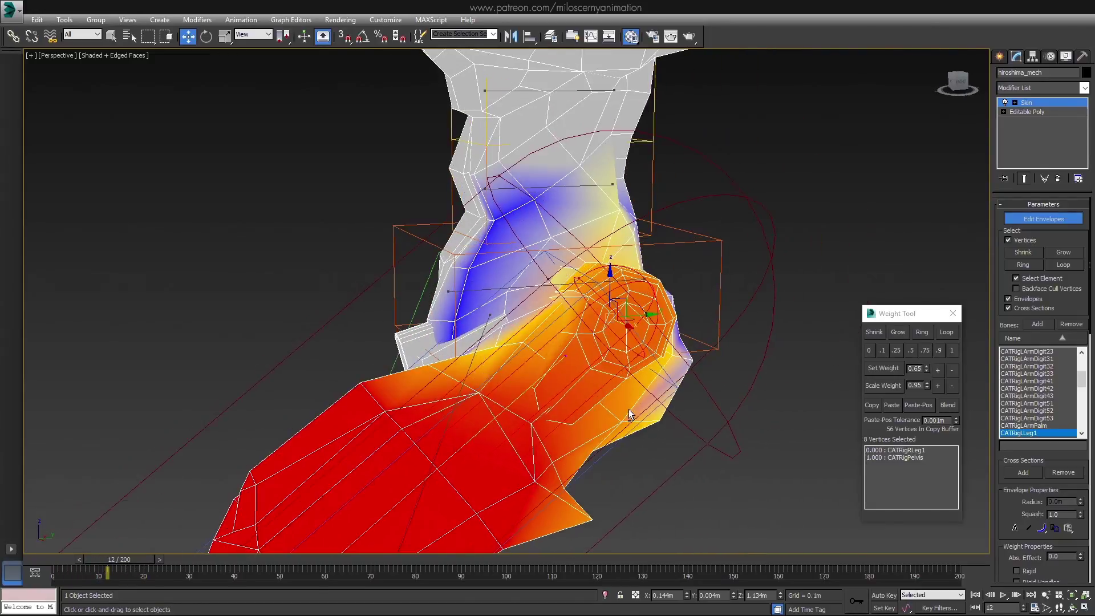
alt+middle_drag(847, 344, 626, 398)
click(952, 350)
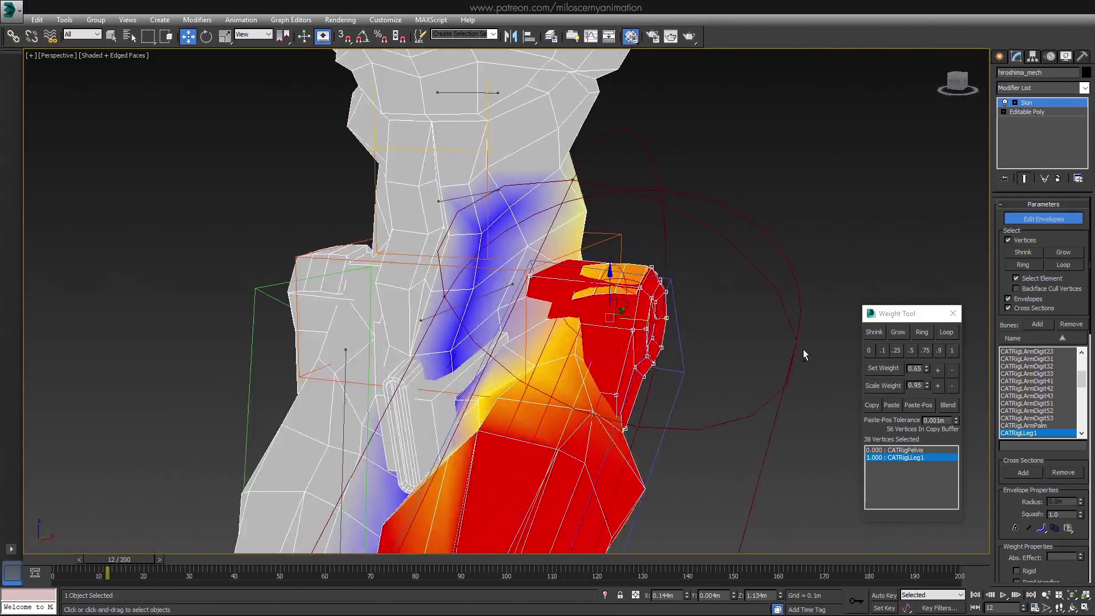
alt+middle_drag(804, 350, 754, 376)
alt+middle_drag(623, 351, 956, 356)
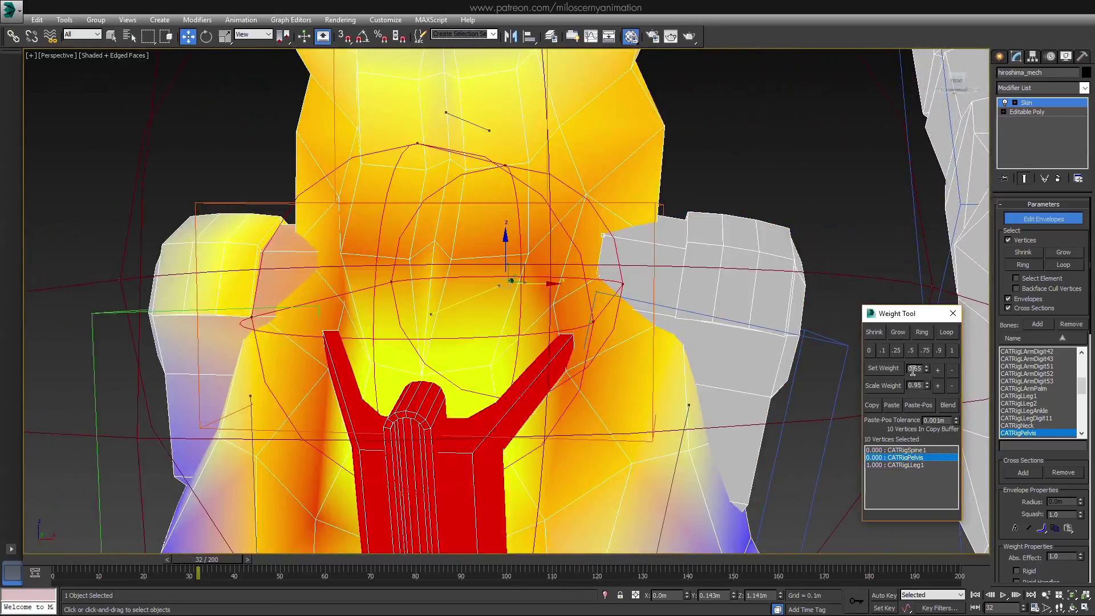
- Try a 0.5 pelvis/leg split on the hip vertices and scrub to test deformation
click(911, 350)
drag(198, 574, 275, 576)
key(F3)
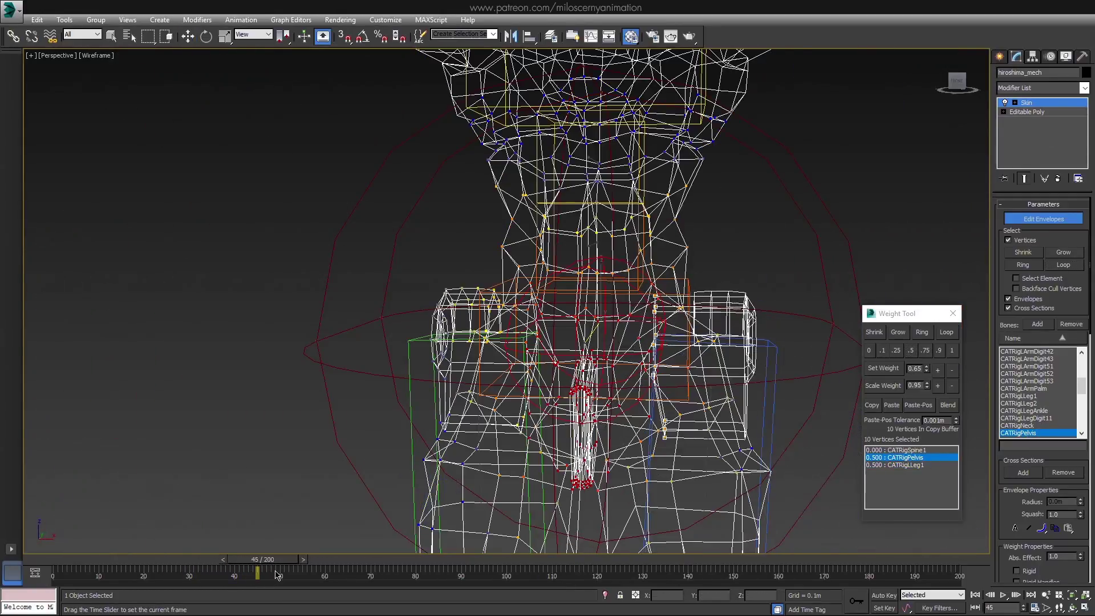
key(w)
scroll(599, 325, up, 2)
scroll(617, 309, up, 2)
scroll(634, 291, up, 2)
scroll(650, 285, down, 6)
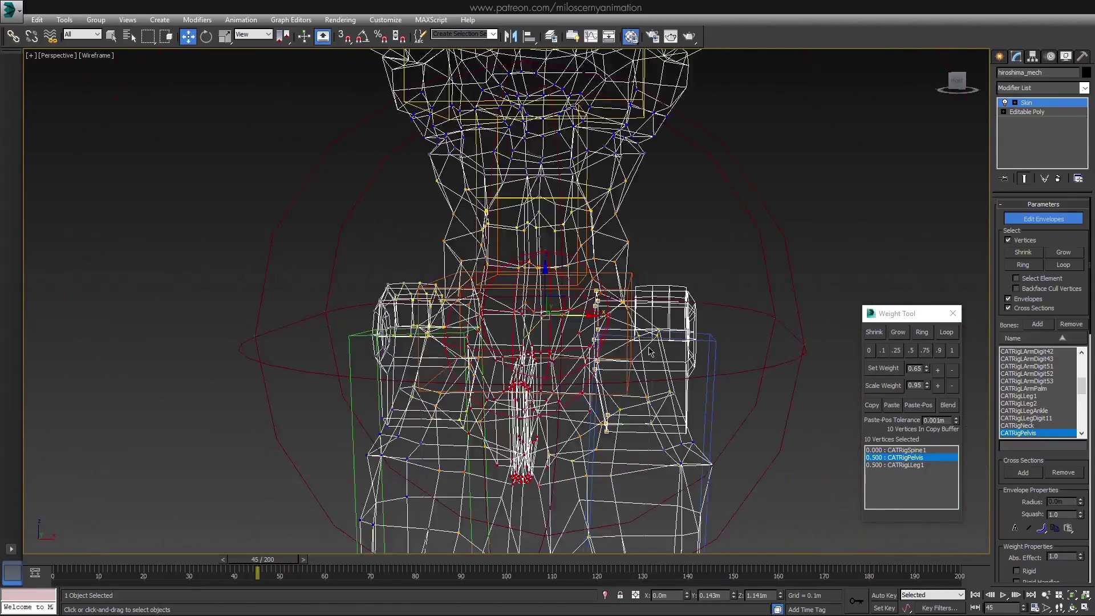
key(F3)
scroll(283, 548, up, 2)
key(F3)
key(w)
scroll(304, 539, up, 2)
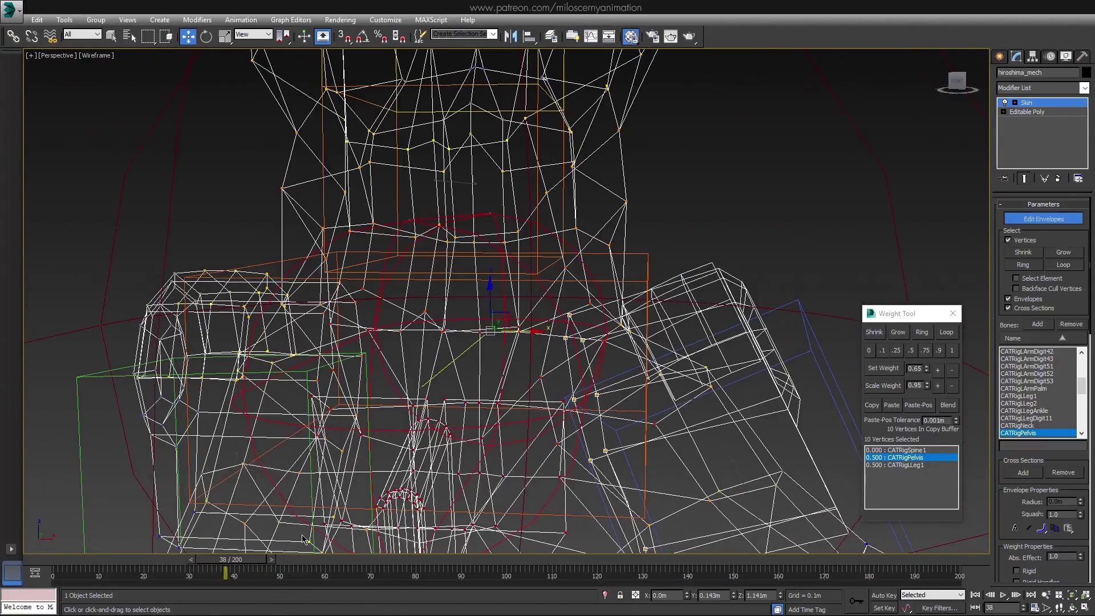
key(F3)
key(F3)
key(F3)
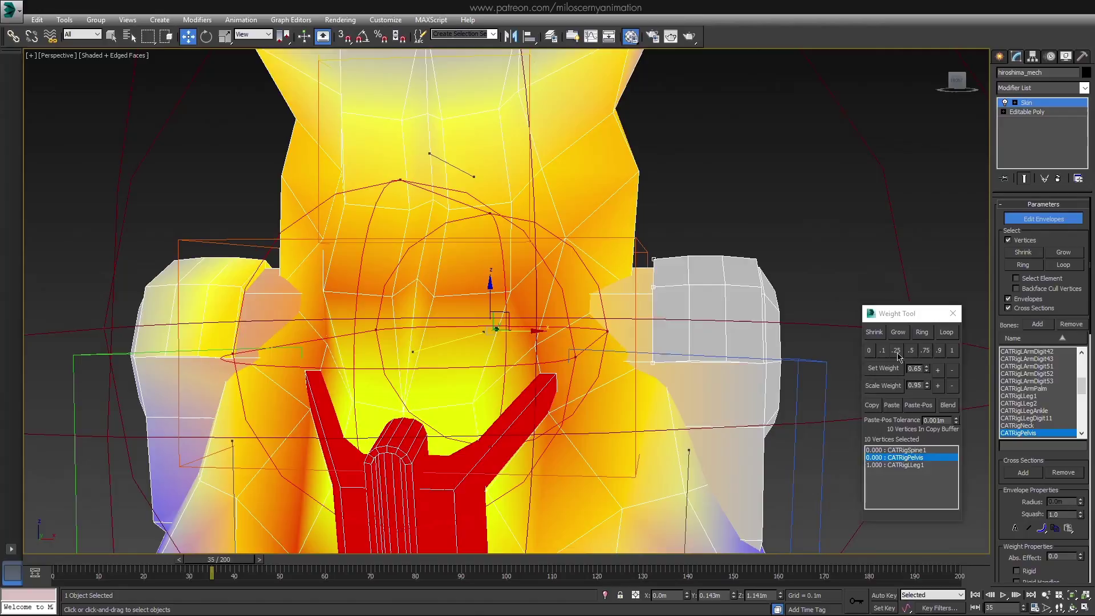
mouse_move(221, 561)
mouse_down()
mouse_move(257, 566)
mouse_move(245, 569)
mouse_up()
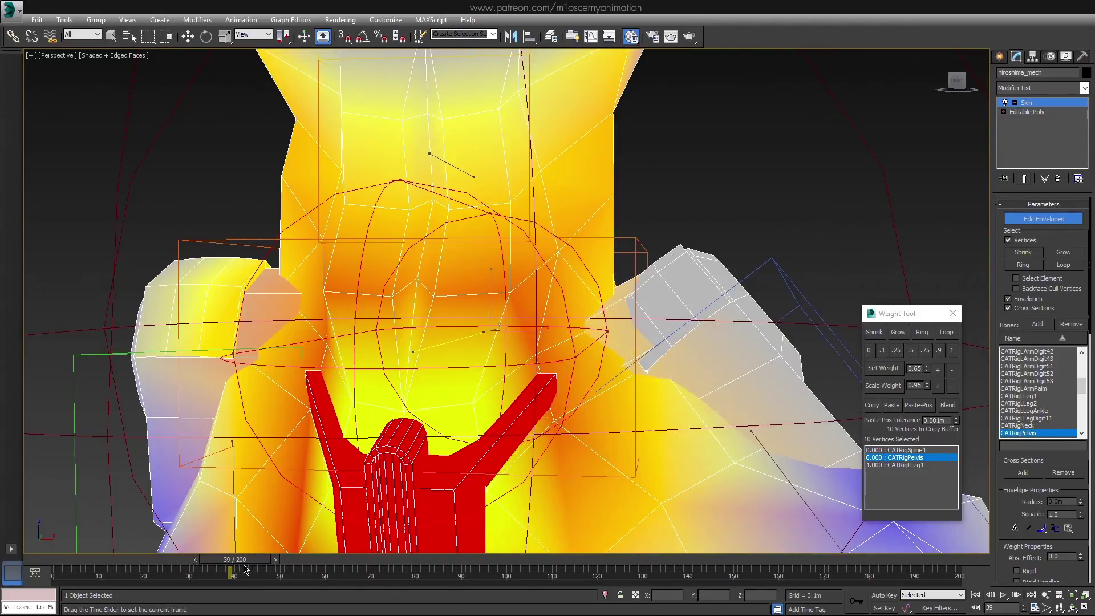
key(F3)
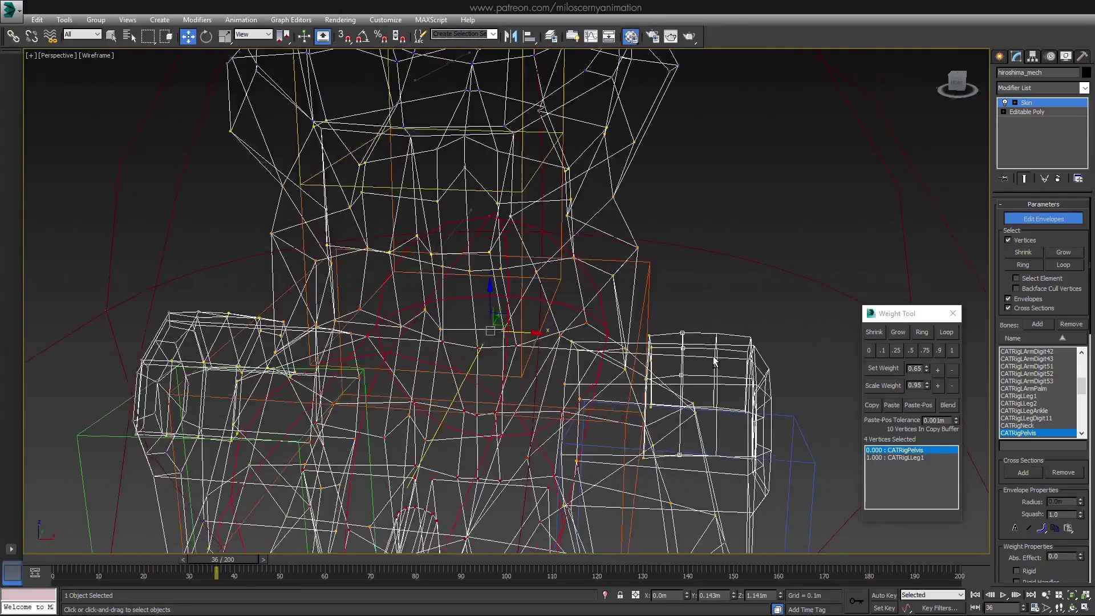
key(F3)
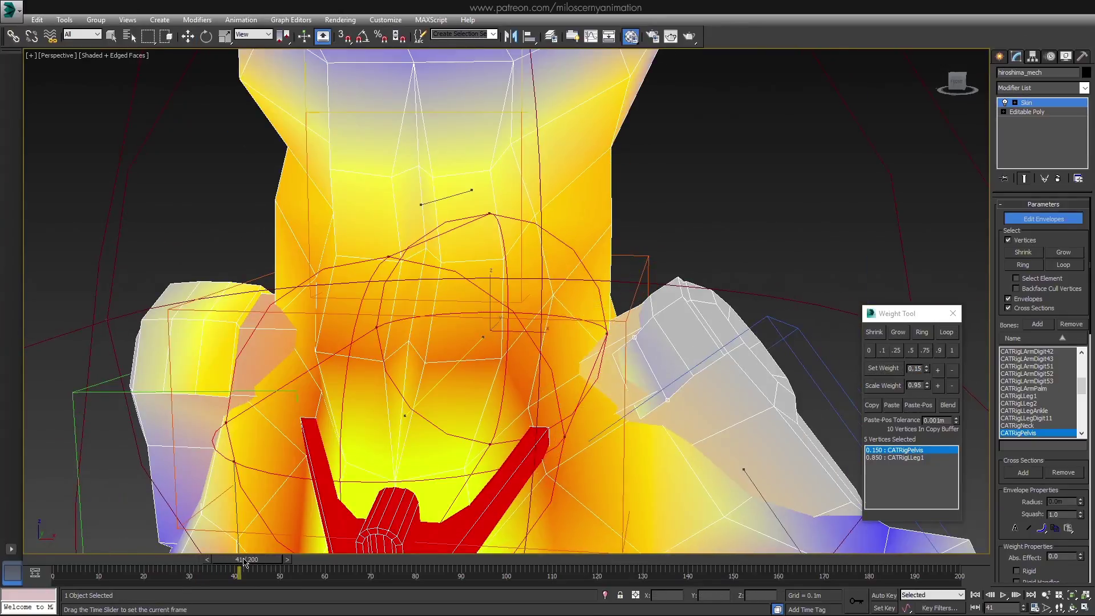
- Weight the hip vertices fully to CATRigLeg1 and check the pose across frames
click(903, 459)
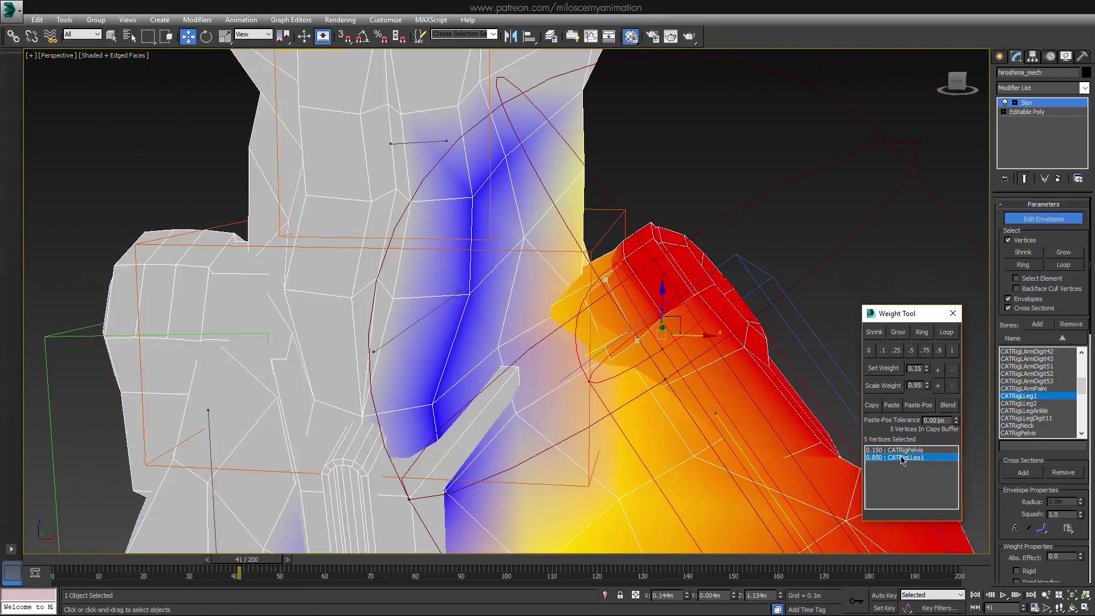
key(comma)
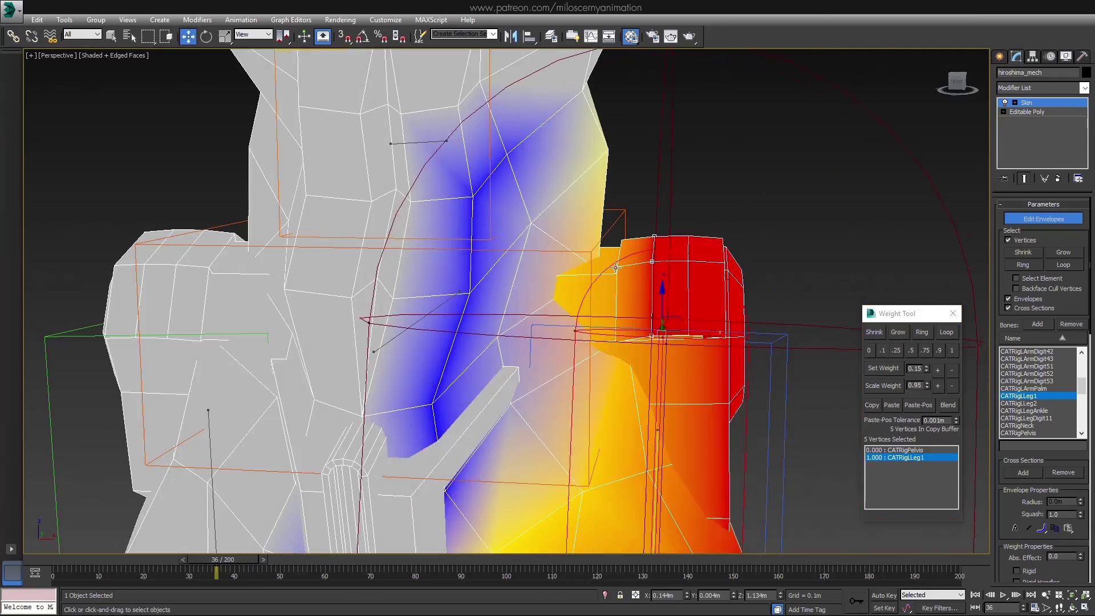
click(952, 351)
mouse_move(599, 282)
alt+middle_down()
mouse_move(669, 283)
mouse_move(751, 303)
alt+middle_up()
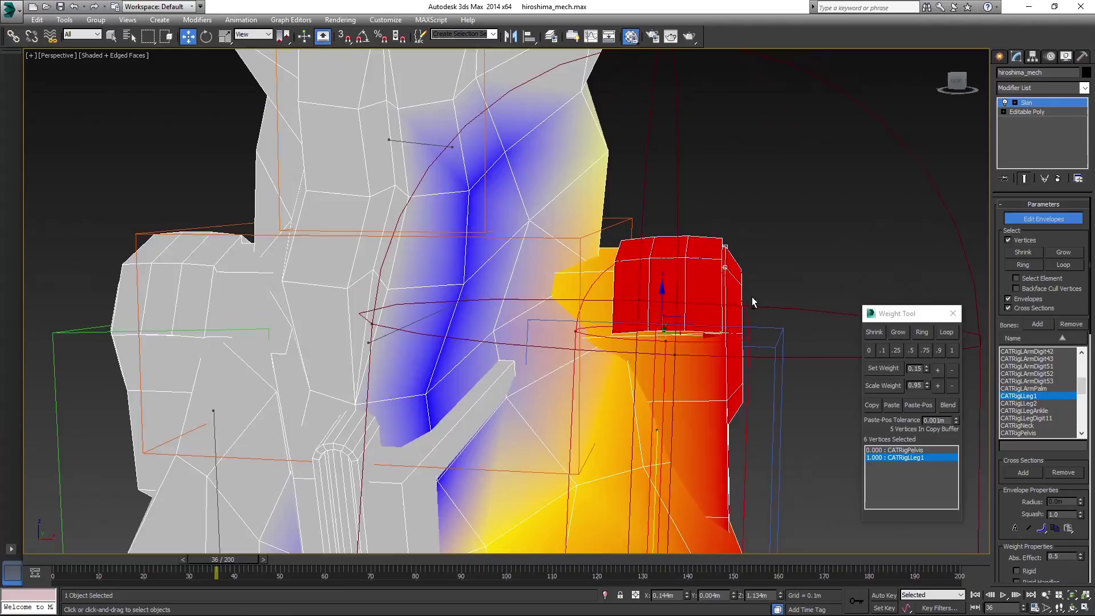
key(period)
key(period)
key(period)
drag(260, 566, 248, 566)
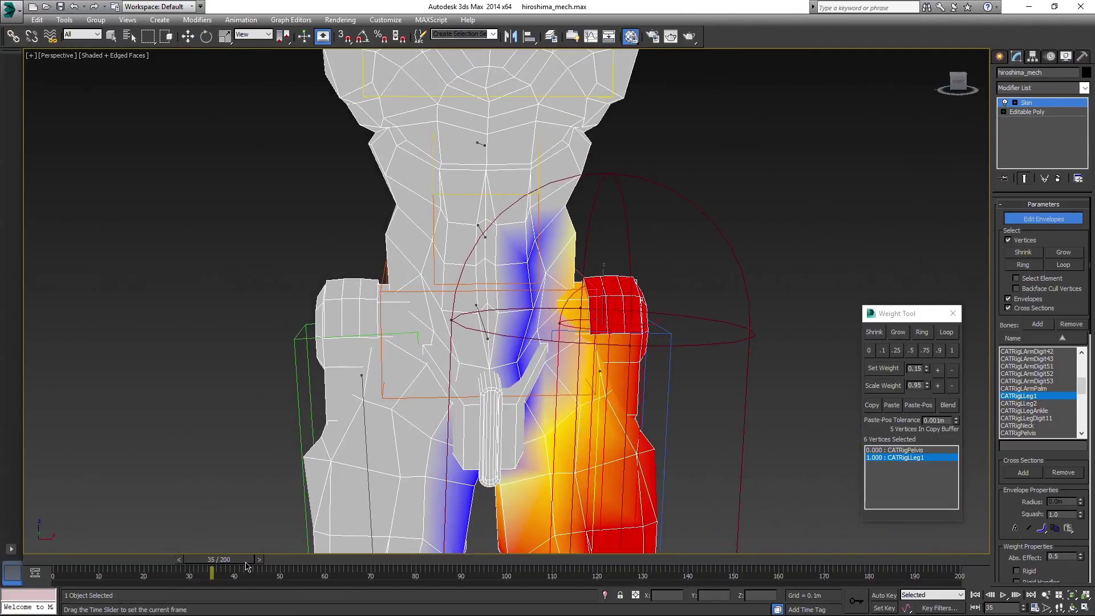
key(w)
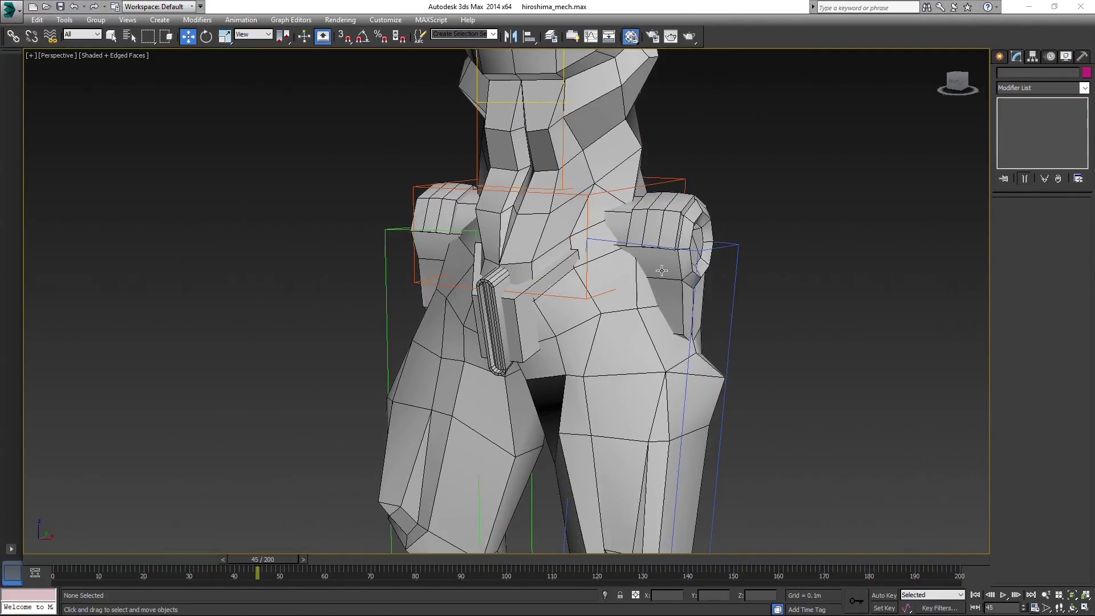
- Select the ring of ten hip-block edges in Editable Poly, then return to Skin
click(1030, 106)
click(1027, 111)
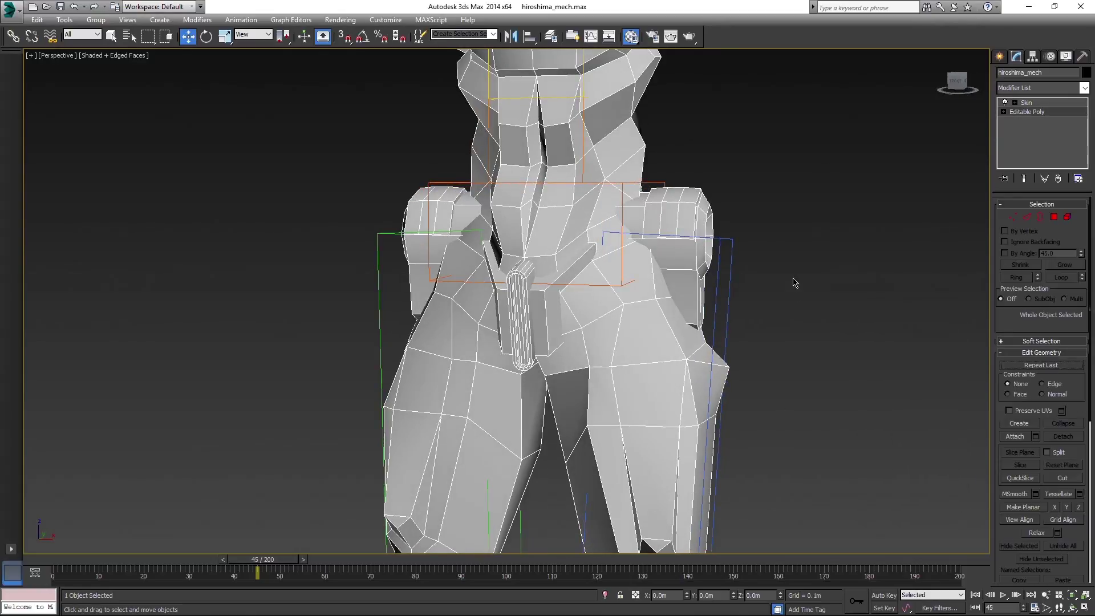
scroll(852, 279, up, 5)
key(2)
key(F3)
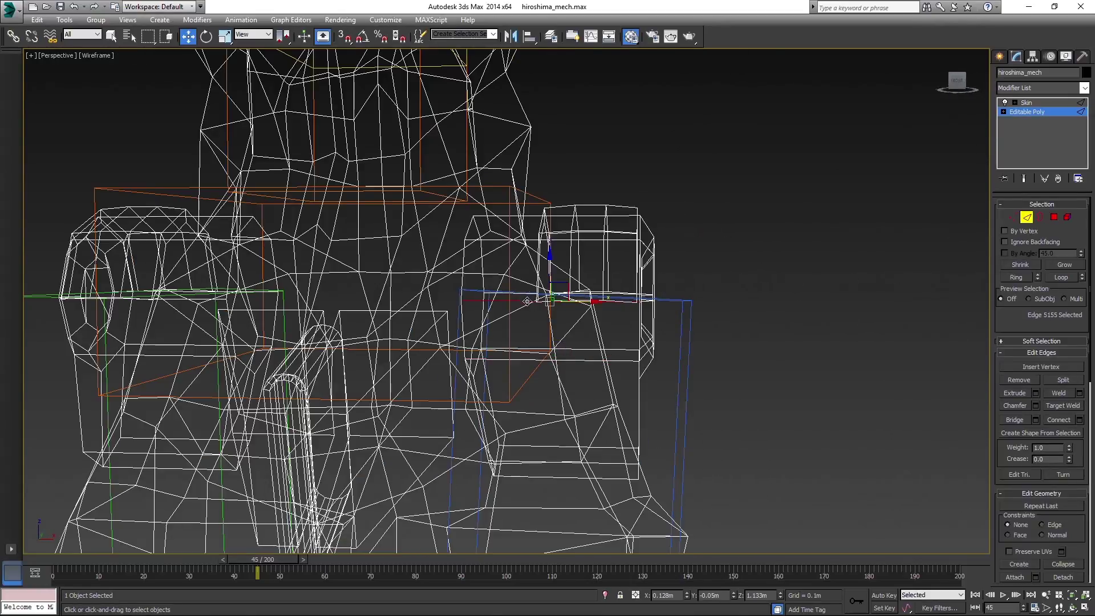
click(1020, 281)
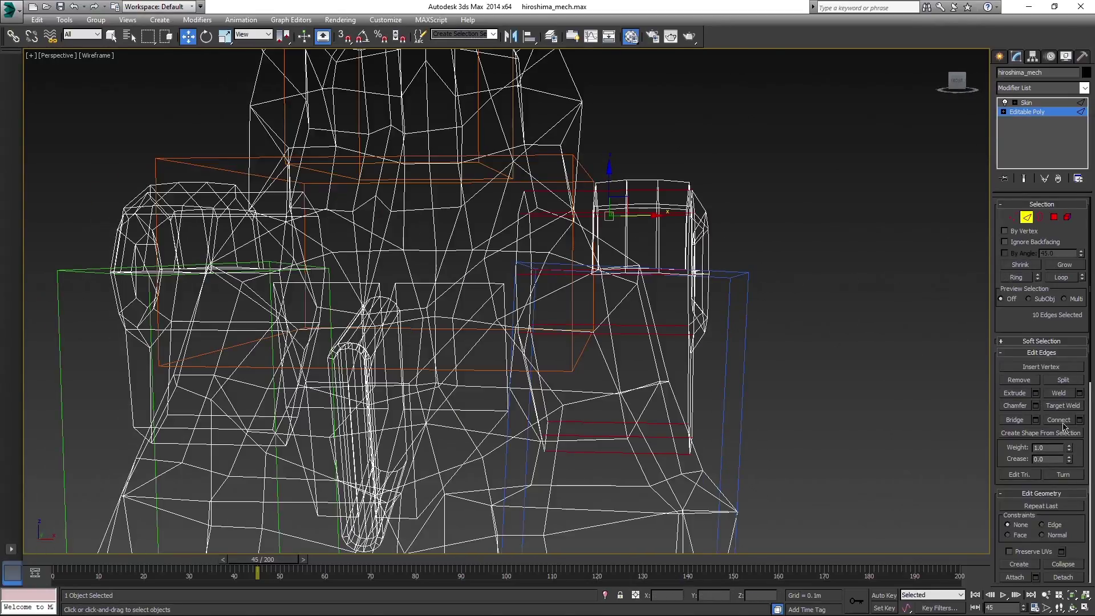
alt+middle_drag(990, 412, 451, 331)
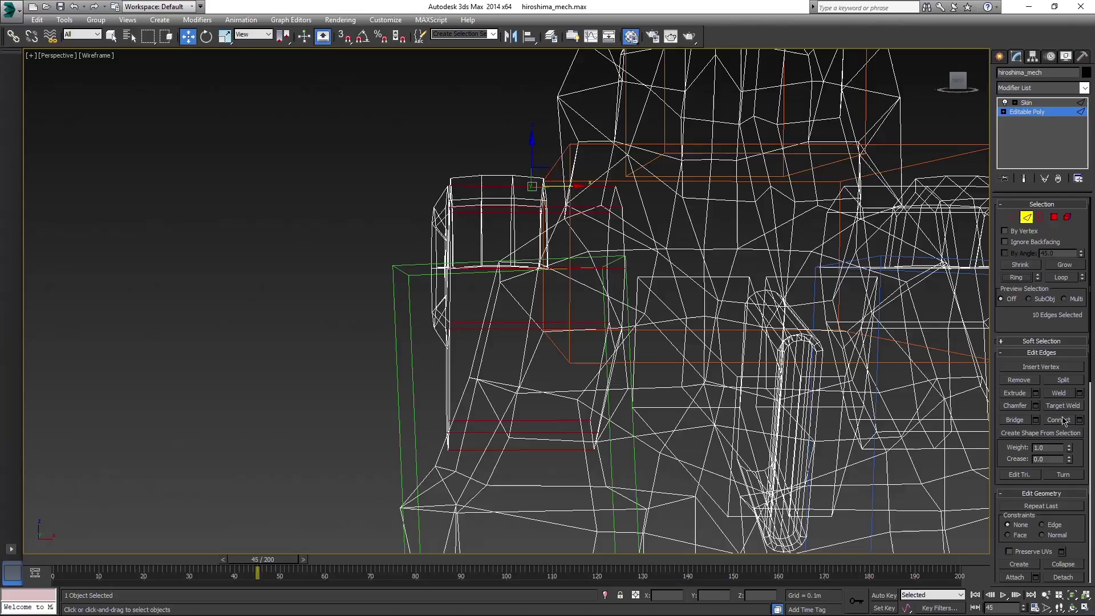
key(F3)
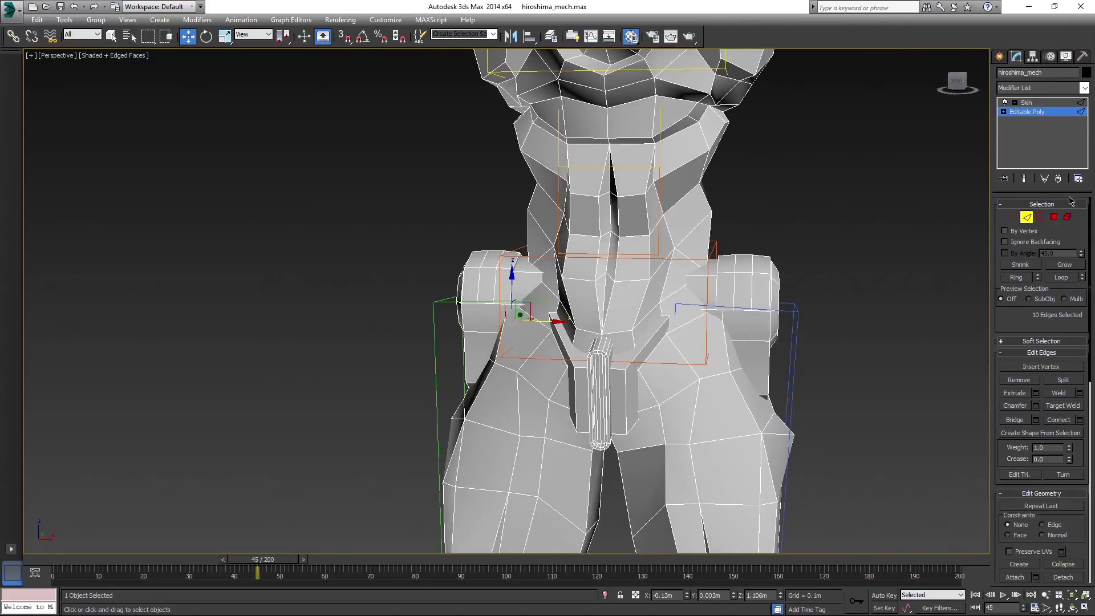
click(1031, 103)
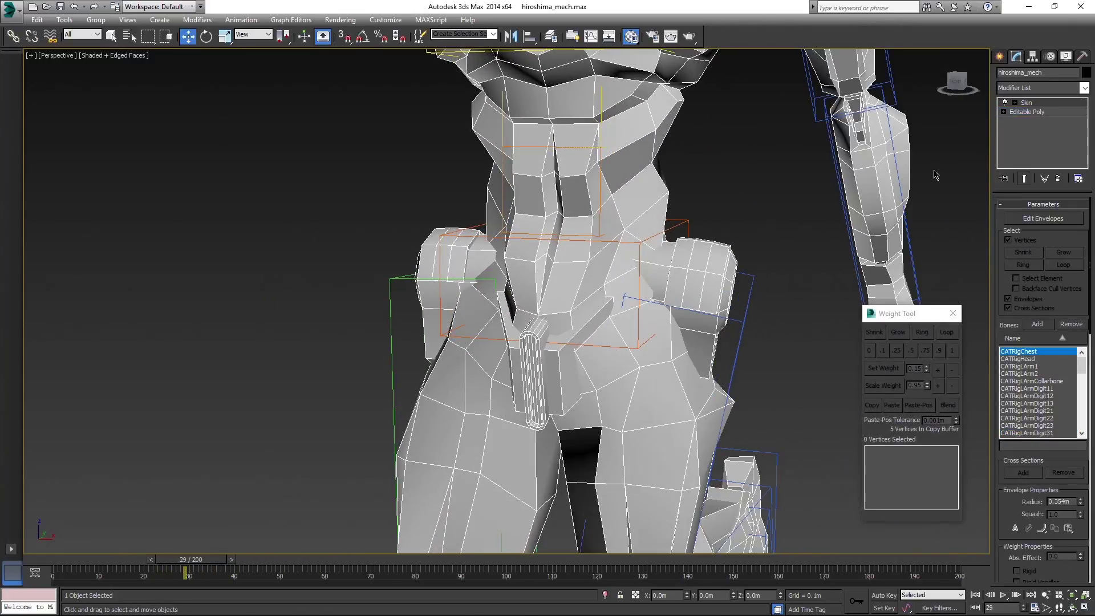
scroll(681, 349, up, 4)
- Loop-select the hip vertices onto CATRigLeg1 and scrub several frames to check the bend
click(608, 201)
scroll(607, 200, down, 5)
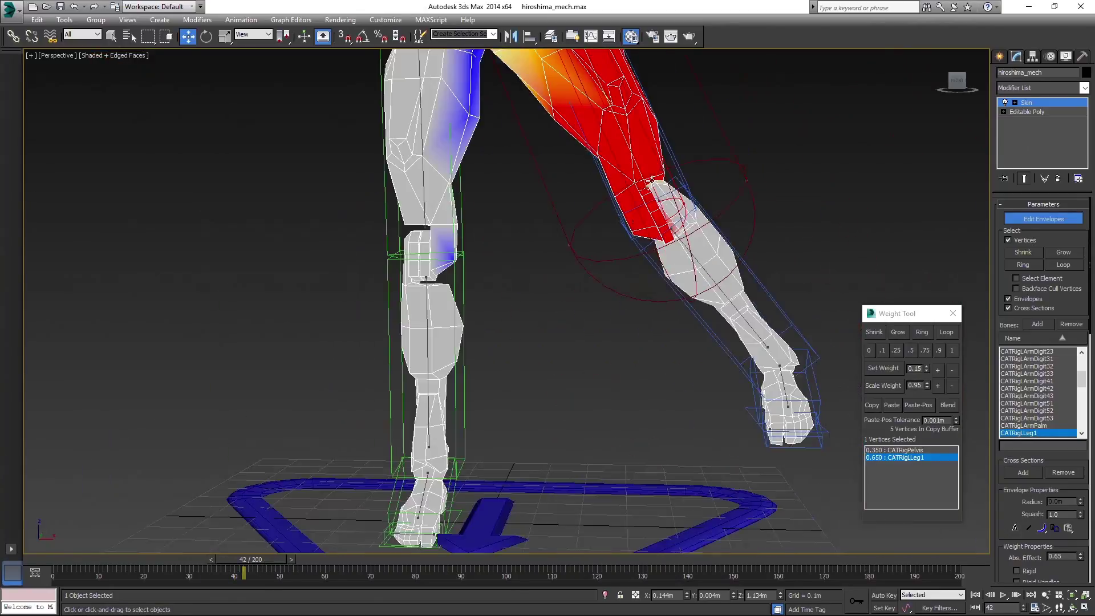
scroll(604, 291, up, 3)
scroll(605, 306, up, 2)
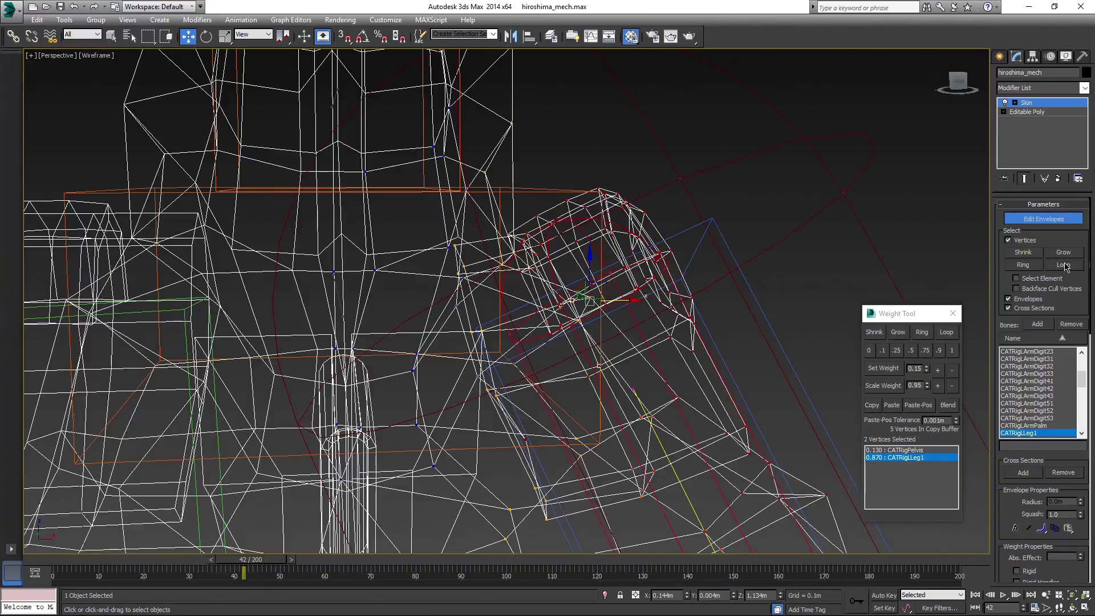
click(907, 458)
drag(277, 561, 231, 565)
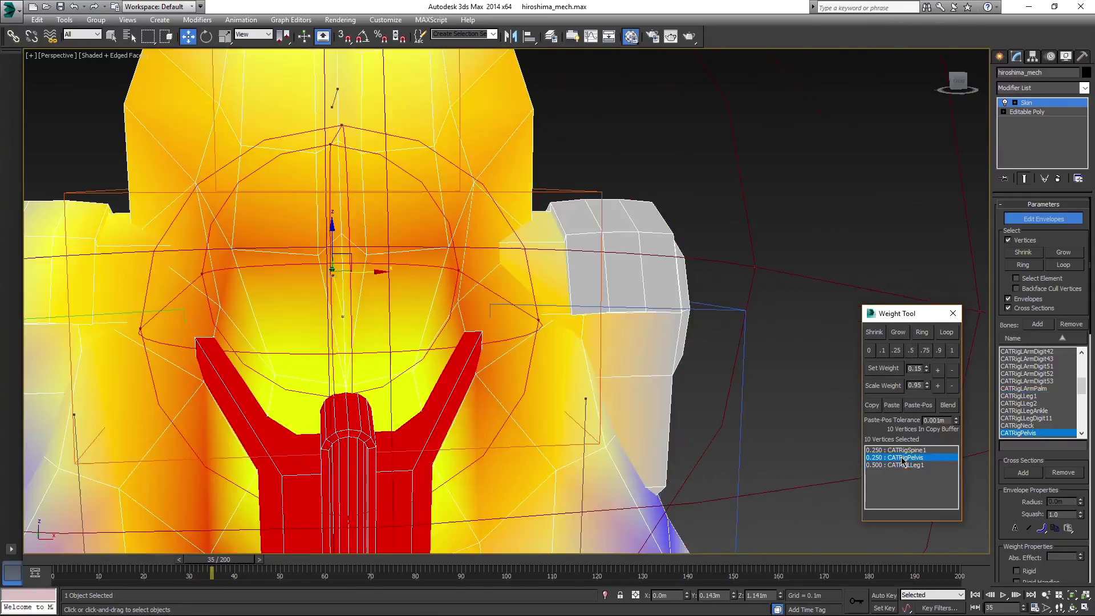
drag(212, 562, 250, 566)
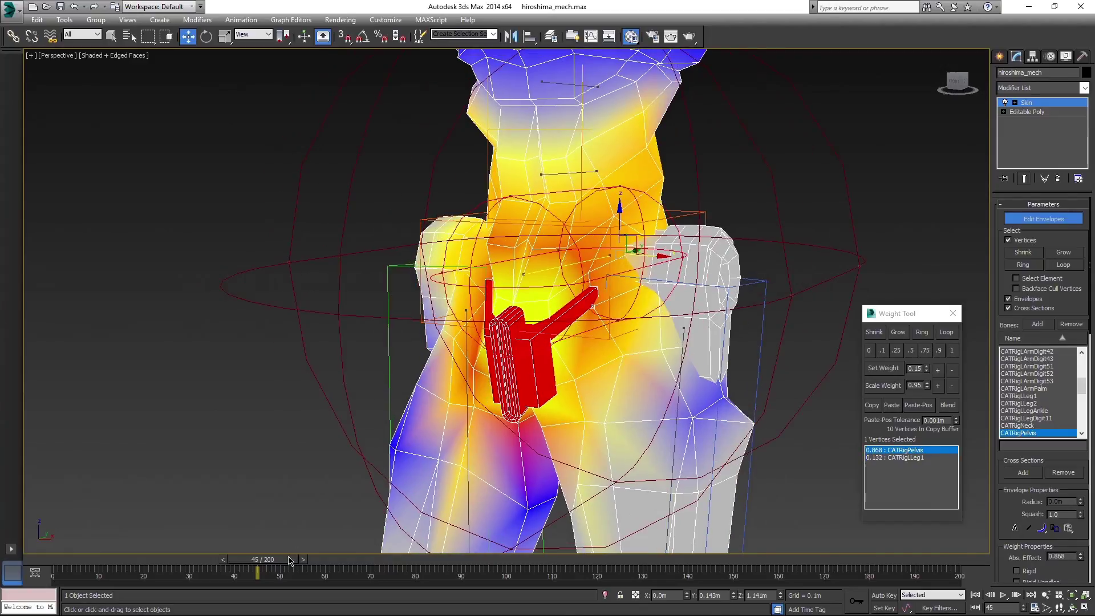
drag(289, 560, 190, 571)
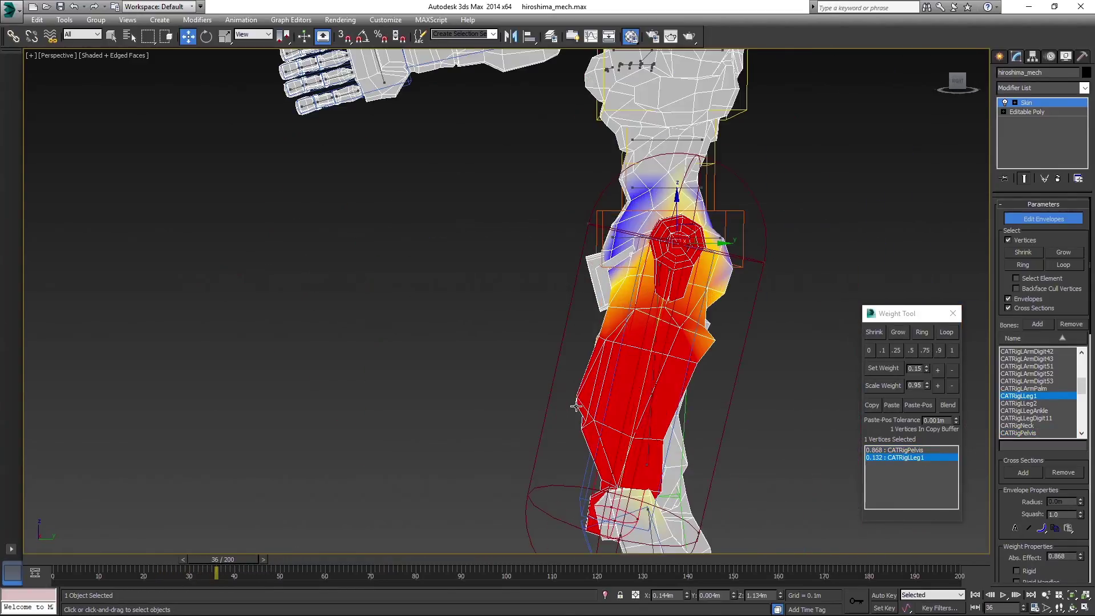
mouse_move(480, 325)
alt+middle_down()
mouse_move(563, 335)
mouse_move(701, 149)
alt+middle_up()
scroll(563, 336, up, 5)
scroll(563, 335, up, 2)
scroll(563, 335, down, 2)
- Inspect weights on several front and side hip vertices while scrubbing the leg pose
click(702, 149)
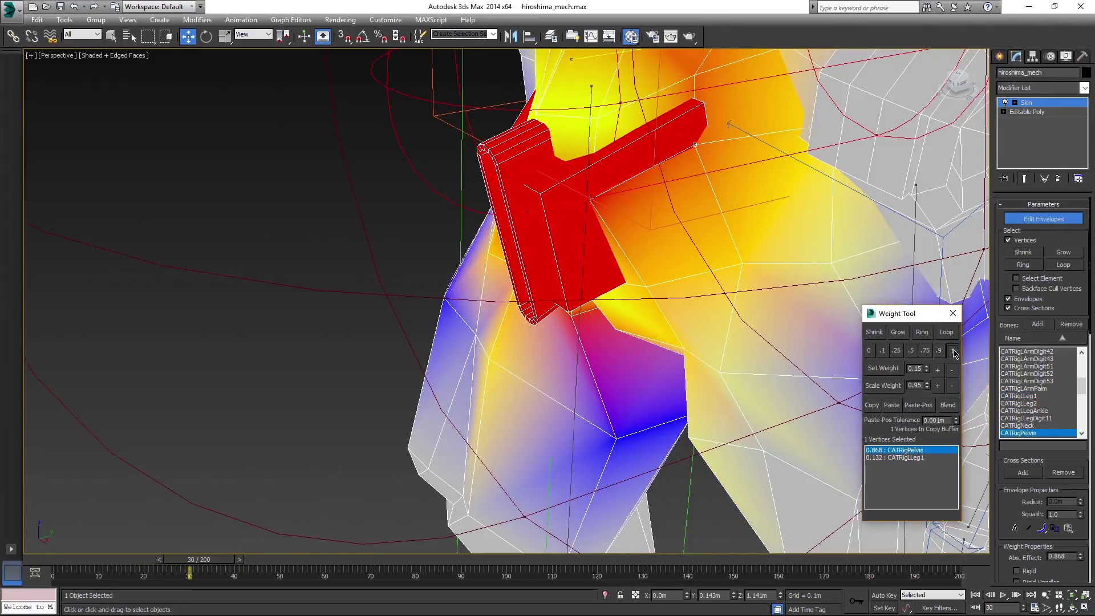
drag(190, 571, 180, 570)
mouse_move(702, 265)
alt+middle_down()
mouse_move(623, 258)
mouse_move(666, 269)
alt+middle_up()
click(666, 269)
alt+middle_drag(697, 173, 565, 317)
click(565, 317)
drag(184, 561, 190, 560)
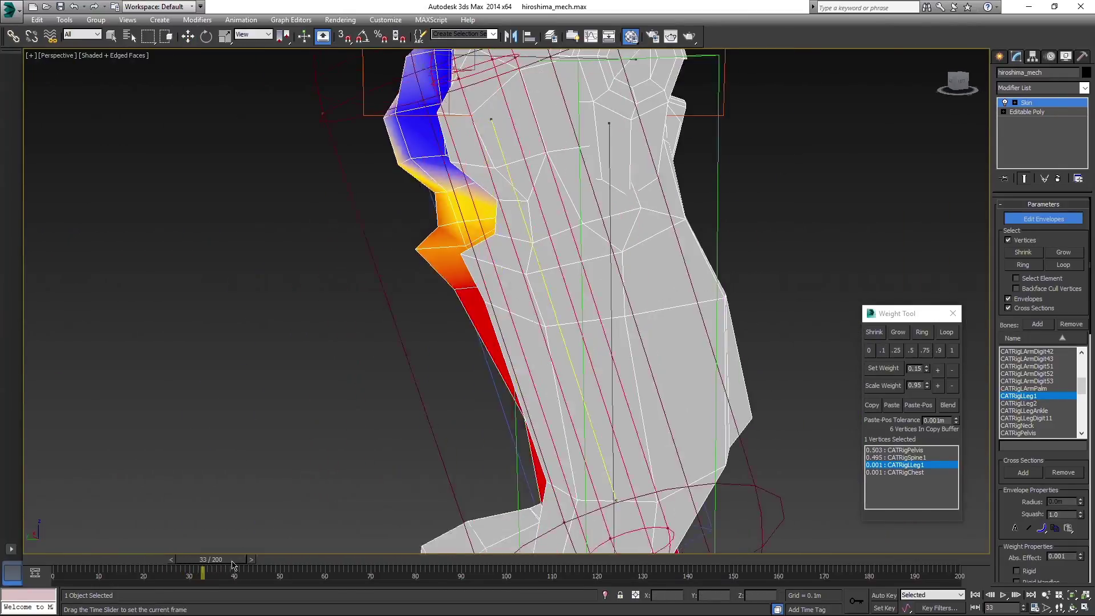
alt+middle_drag(480, 342, 542, 360)
click(888, 460)
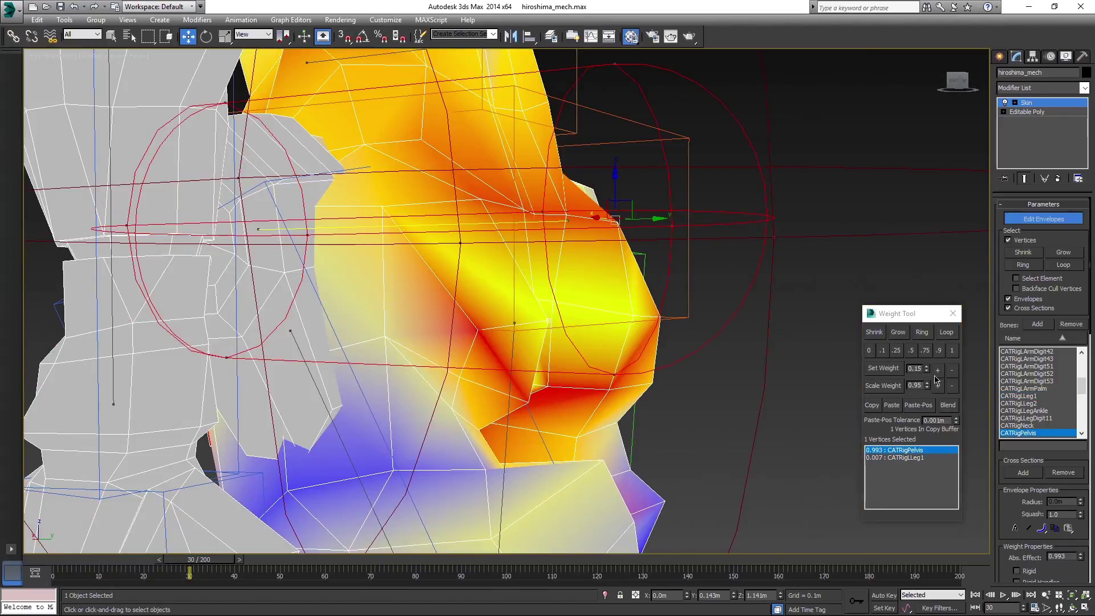
click(937, 369)
- Give a hip vertex near the crotch a 0.75 pelvis, 0.25 leg weight split
alt+middle_drag(650, 359, 599, 361)
scroll(622, 381, down, 3)
scroll(651, 375, up, 3)
click(652, 376)
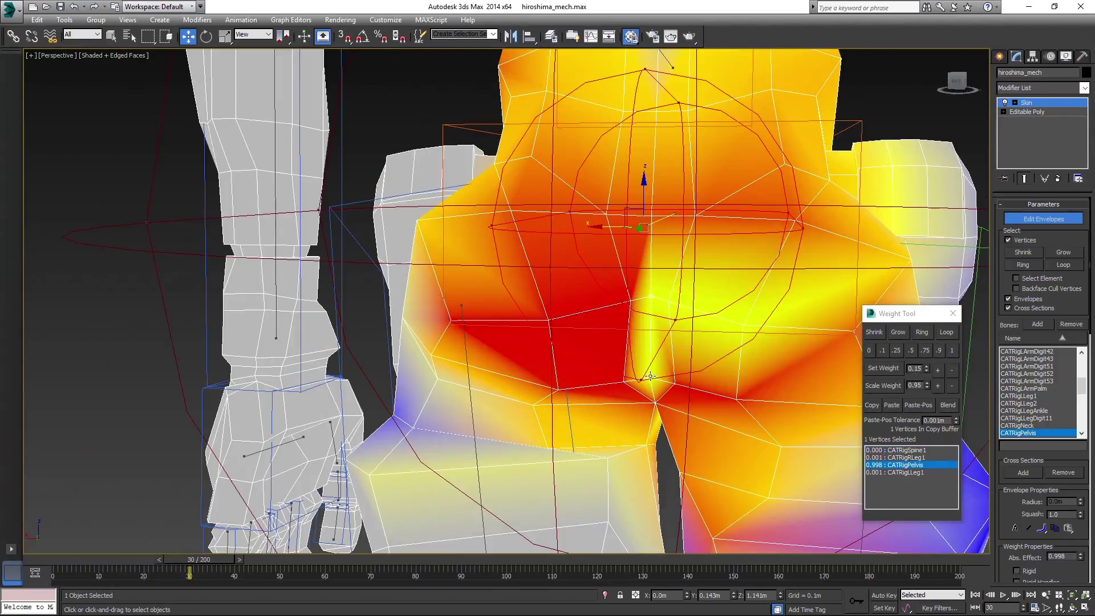
scroll(434, 356, down, 3)
mouse_move(434, 356)
alt+middle_down()
mouse_move(599, 360)
mouse_move(591, 349)
alt+middle_up()
click(952, 351)
click(897, 350)
scroll(548, 343, up, 3)
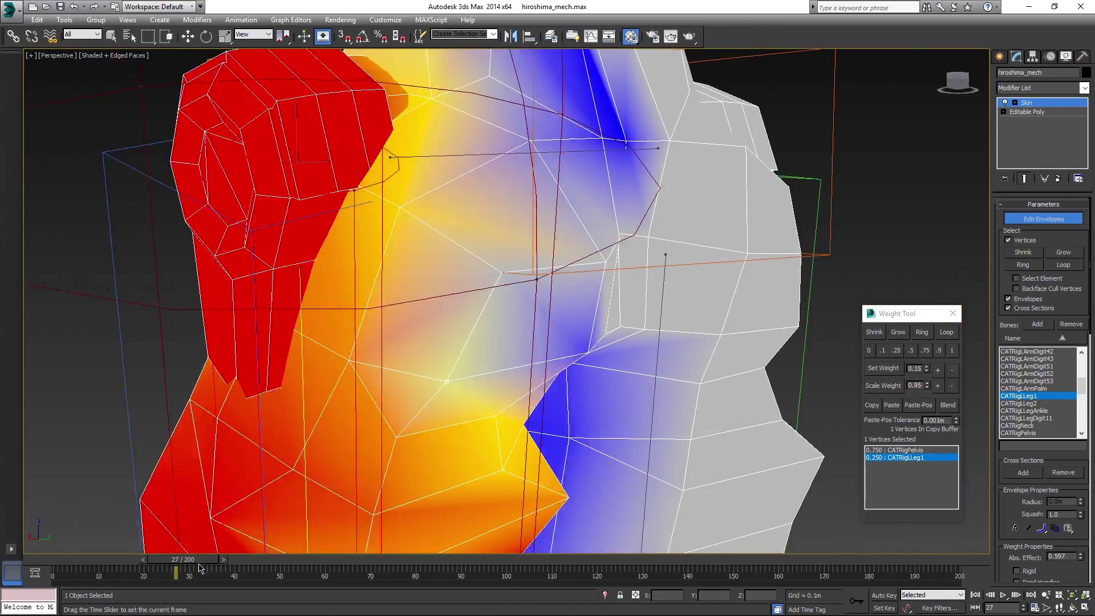
scroll(669, 380, down, 3)
- Select another hip vertex and test its bend by scrubbing from the first frame
alt+middle_drag(670, 380, 909, 453)
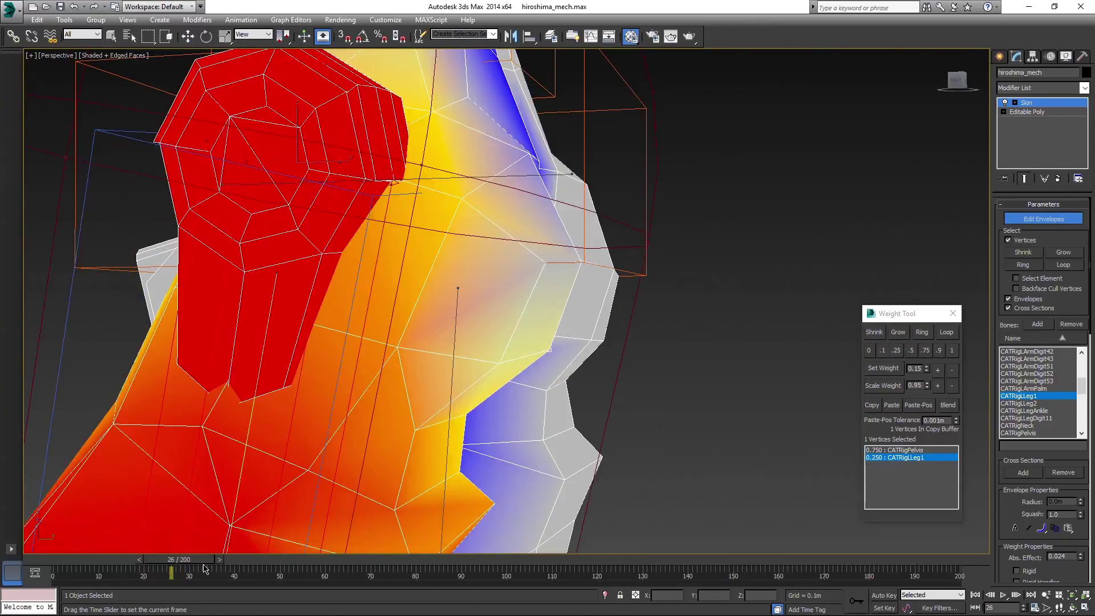
mouse_move(684, 385)
alt+middle_down()
mouse_move(624, 367)
mouse_move(435, 350)
alt+middle_up()
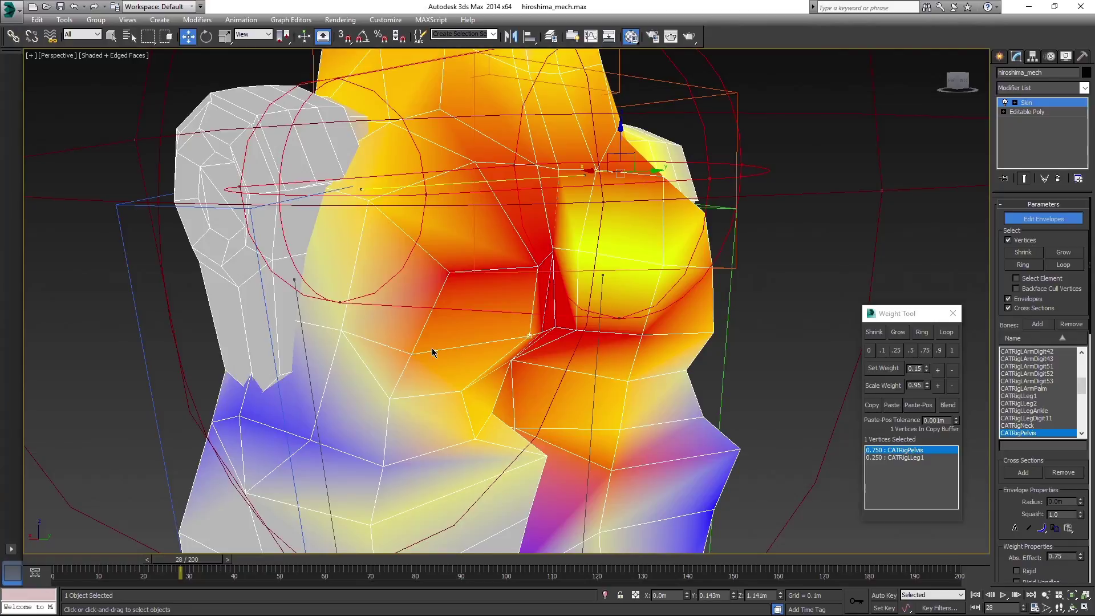
mouse_move(229, 532)
alt+middle_down()
mouse_move(428, 385)
mouse_move(558, 384)
alt+middle_up()
click(428, 386)
scroll(506, 330, up, 2)
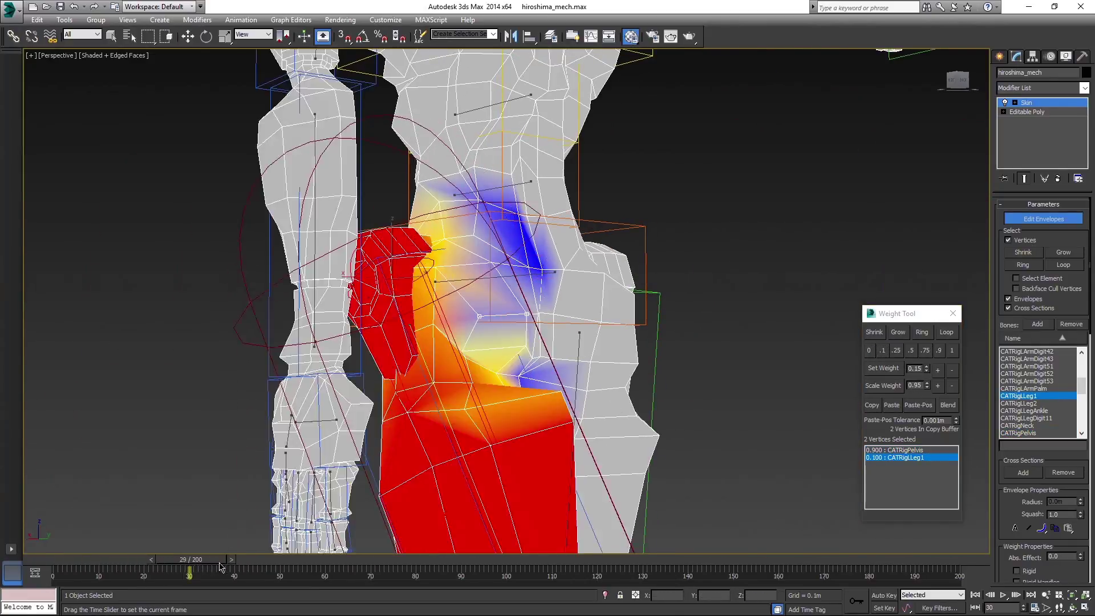
scroll(386, 347, down, 5)
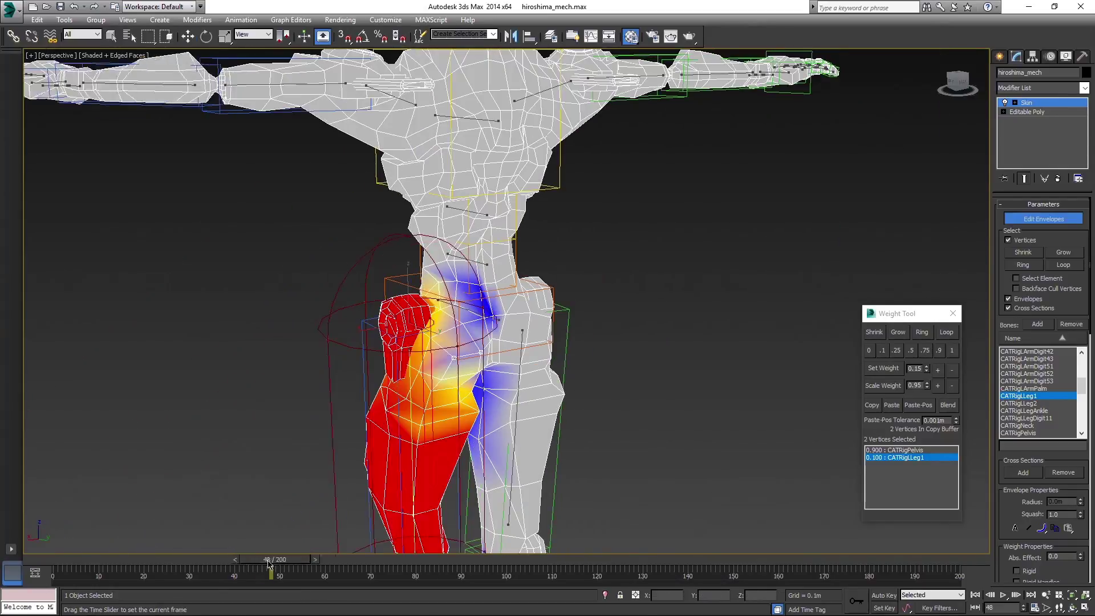
mouse_move(236, 568)
mouse_down()
mouse_move(178, 568)
mouse_move(189, 567)
mouse_up()
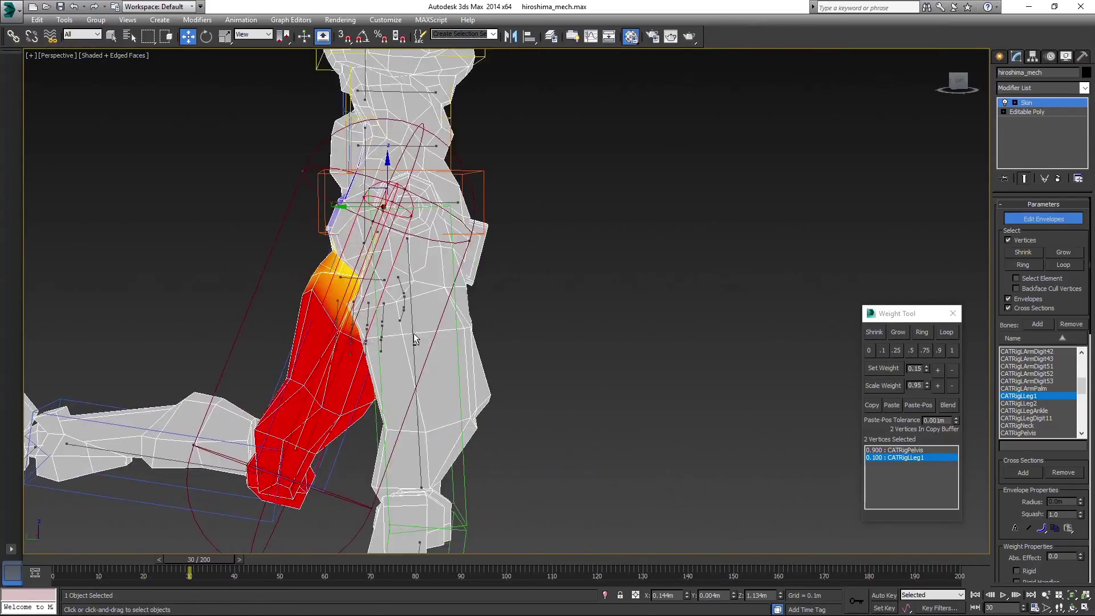
scroll(479, 300, up, 5)
key(Home)
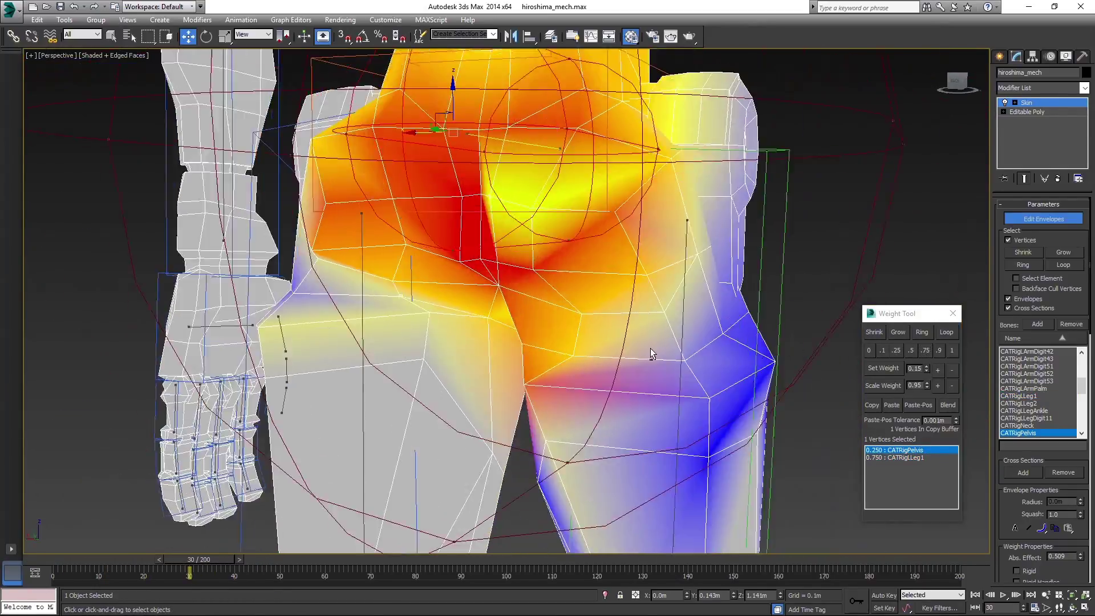
alt+middle_drag(653, 355, 475, 405)
scroll(477, 405, up, 5)
scroll(475, 415, down, 3)
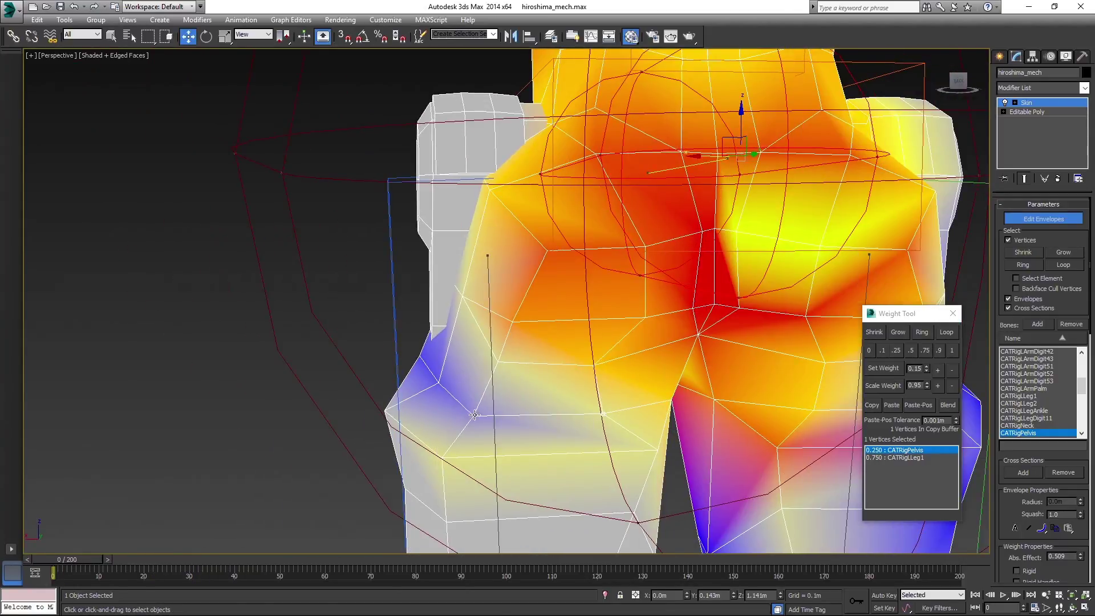
scroll(600, 411, down, 3)
alt+middle_drag(599, 427, 425, 444)
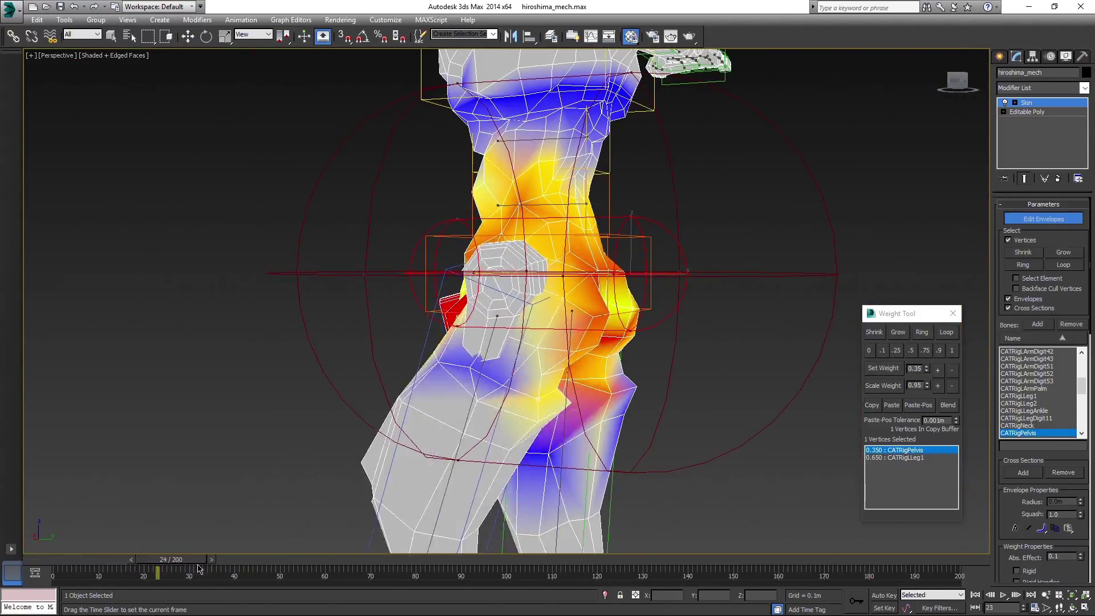
drag(199, 570, 190, 569)
scroll(401, 404, up, 3)
scroll(636, 379, up, 3)
scroll(770, 377, up, 2)
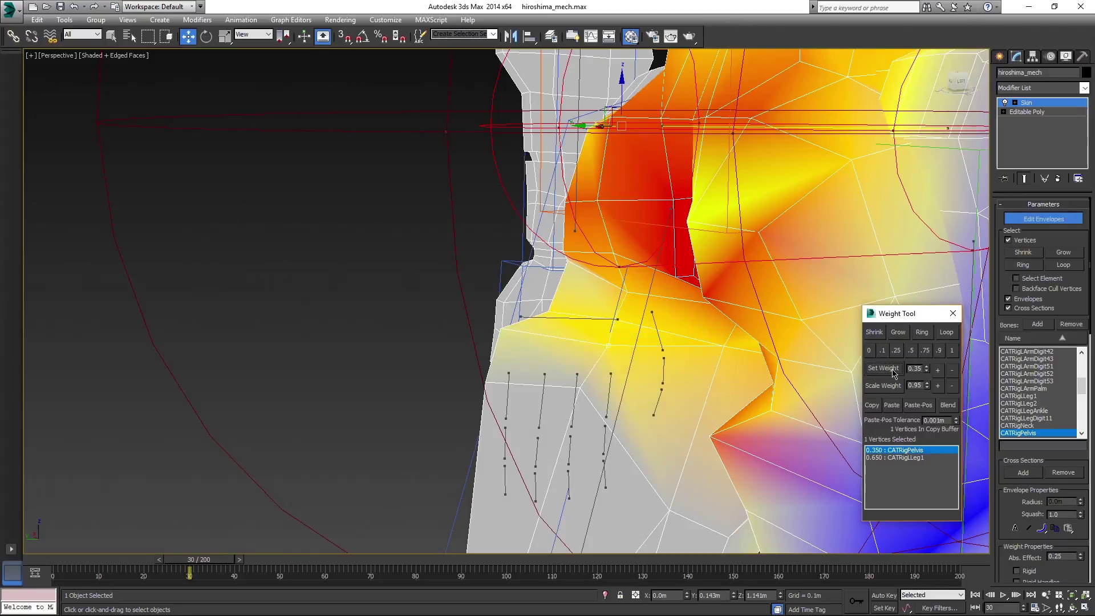
scroll(625, 380, down, 5)
- Set the hip vertex's CATRigPelvis weight to 0.35 and scrub to check the thigh bend
drag(217, 560, 129, 567)
scroll(472, 399, up, 5)
alt+middle_drag(822, 385, 730, 420)
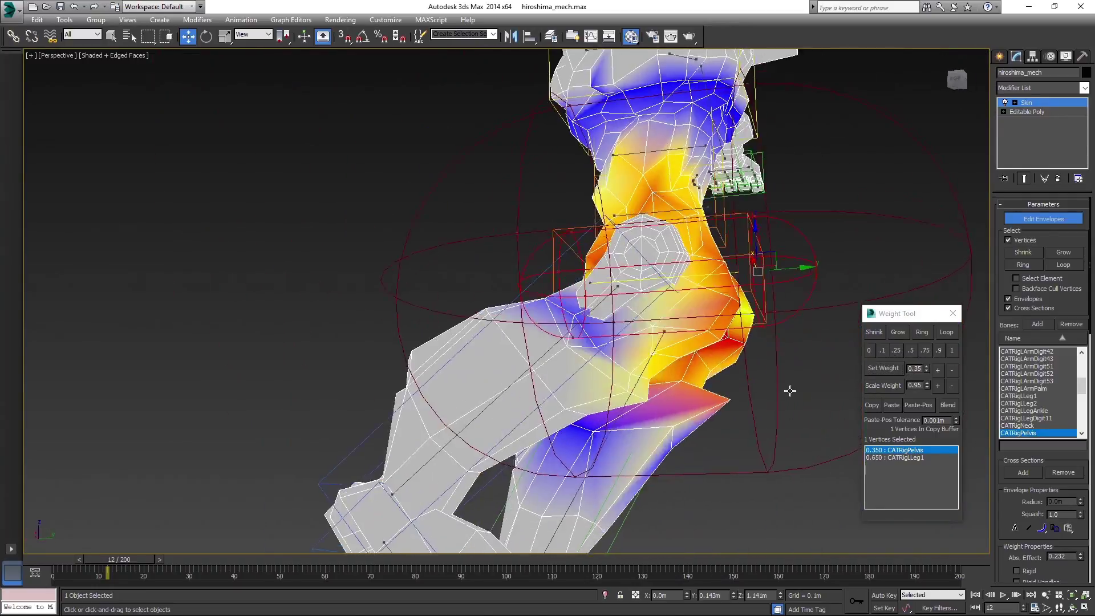
alt+middle_drag(790, 387, 626, 340)
scroll(666, 377, up, 3)
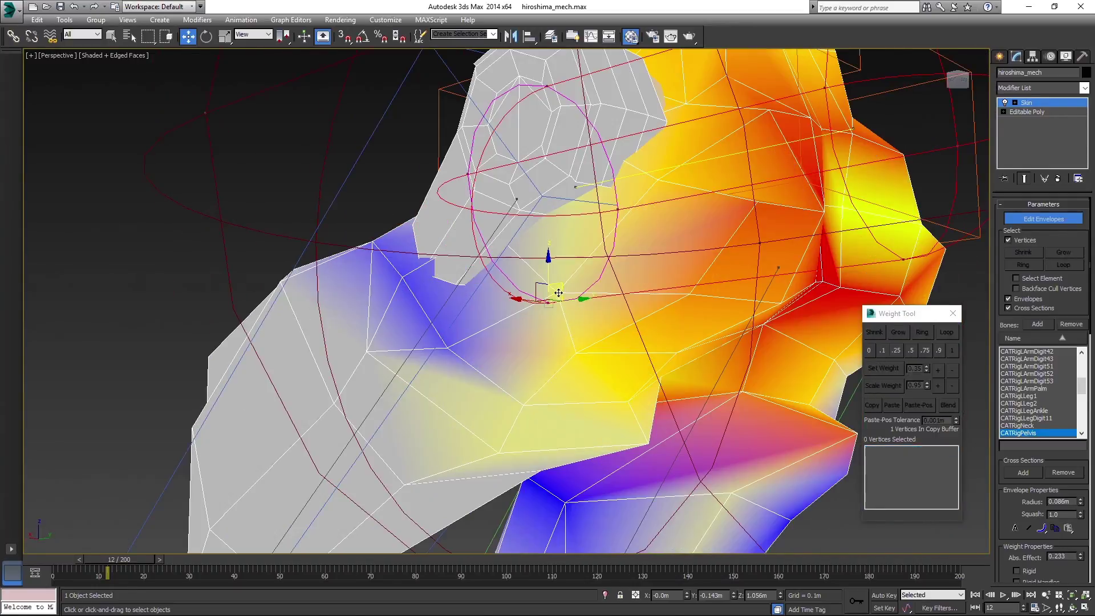
key(Return)
mouse_move(107, 570)
mouse_down()
mouse_move(700, 574)
mouse_move(638, 574)
mouse_up()
key(w)
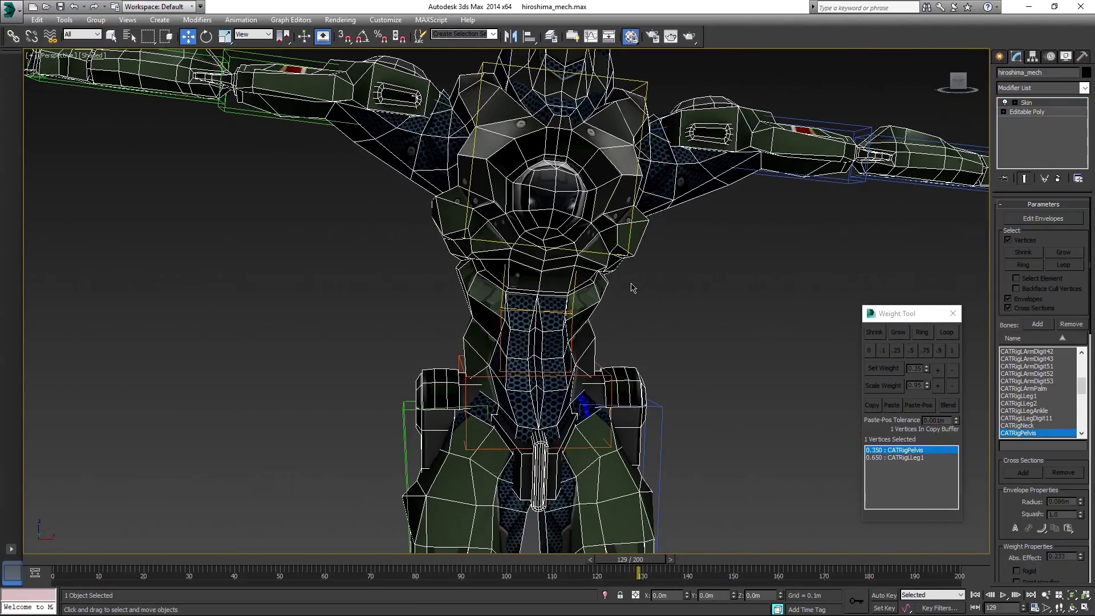
- Scrub the animation and orbit around the mech's side to watch the textured hips deform
drag(638, 568, 622, 575)
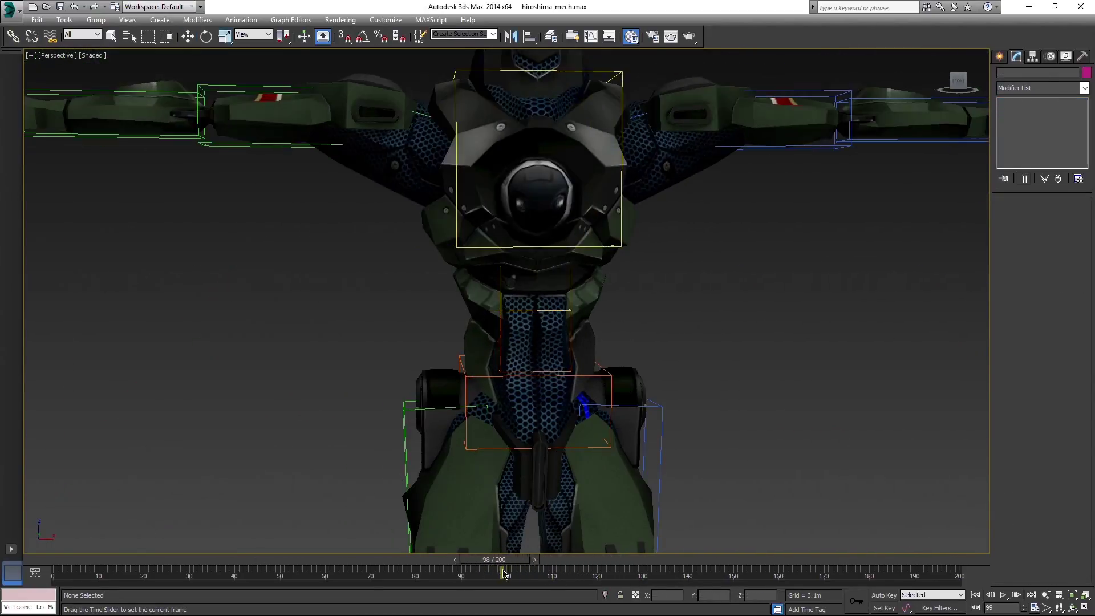
alt+middle_drag(572, 436, 599, 479)
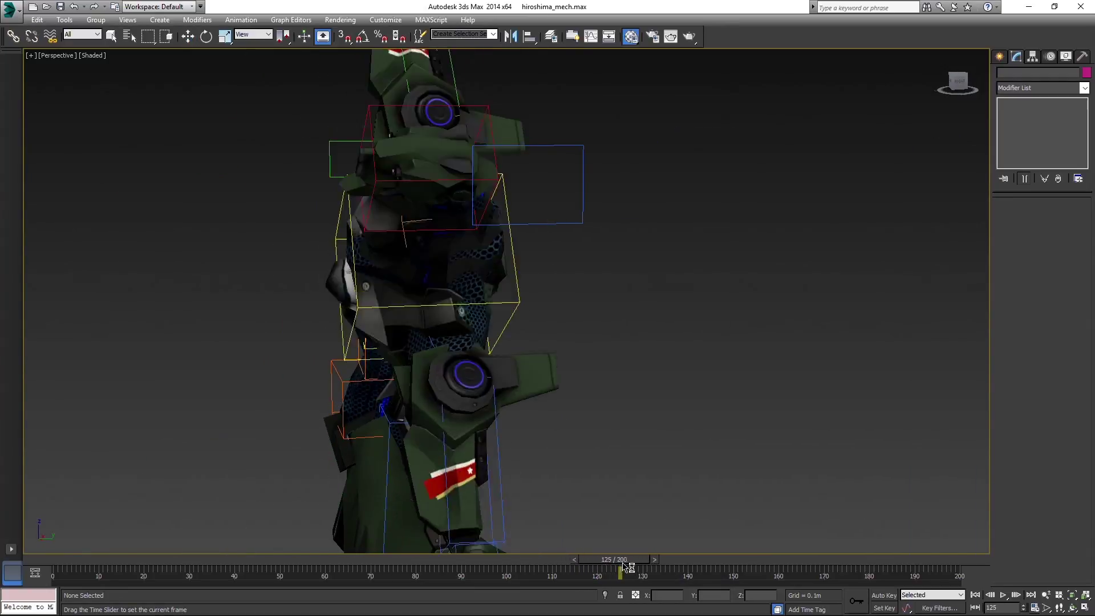
mouse_move(624, 568)
mouse_down()
mouse_move(615, 568)
mouse_move(679, 568)
mouse_move(449, 574)
mouse_up()
scroll(631, 373, up, 3)
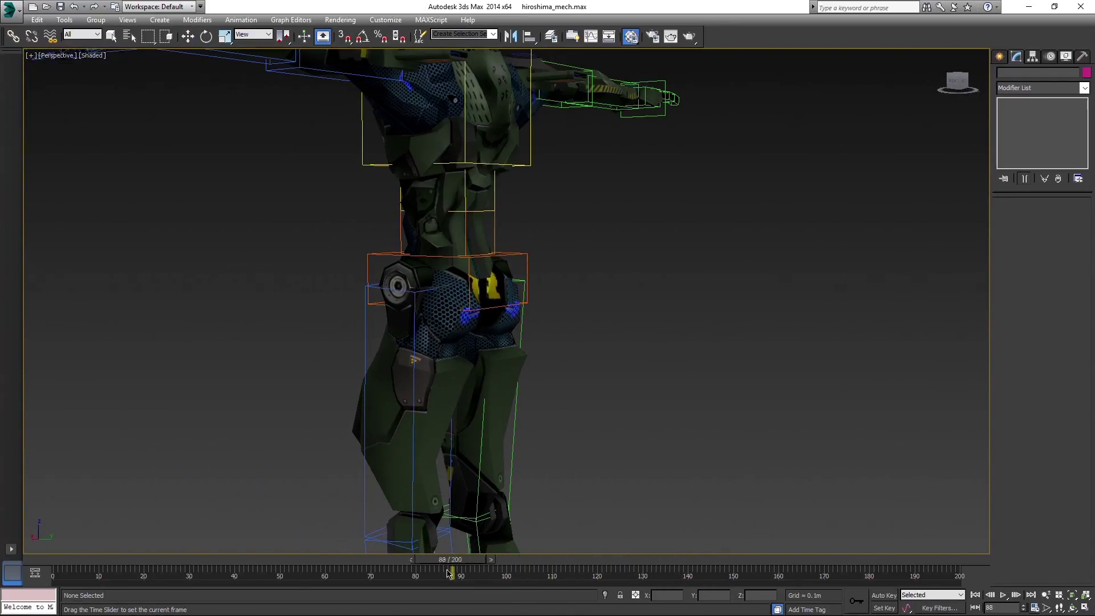
drag(163, 576, 196, 574)
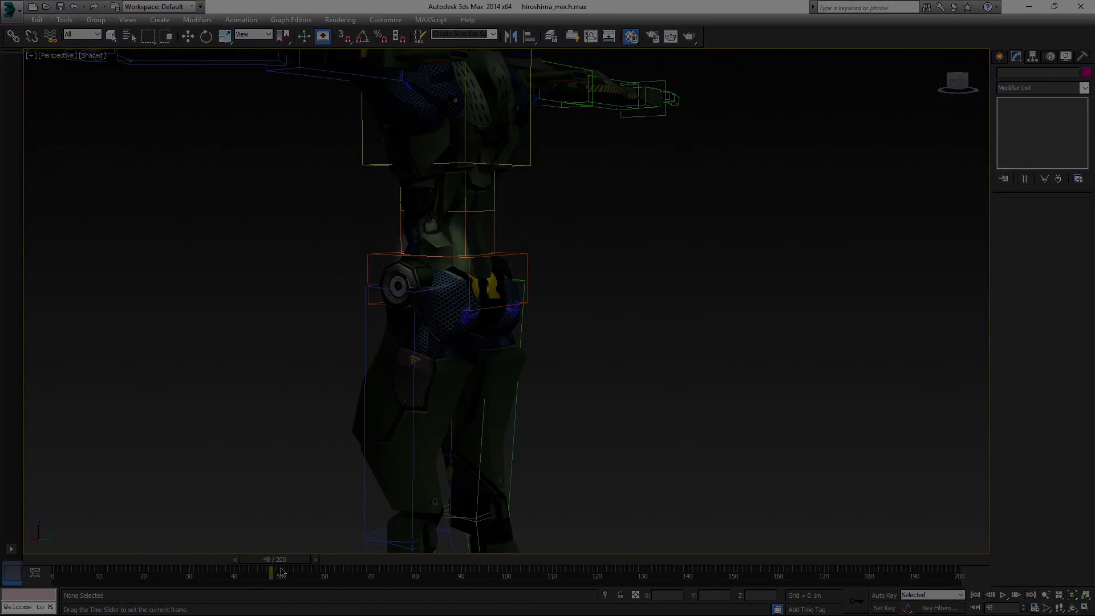
- Reduce CATRigLLeg1's weight on the upper-thigh vertex with the Weight Tool minus button
key(w)
scroll(454, 312, up, 3)
scroll(455, 312, up, 3)
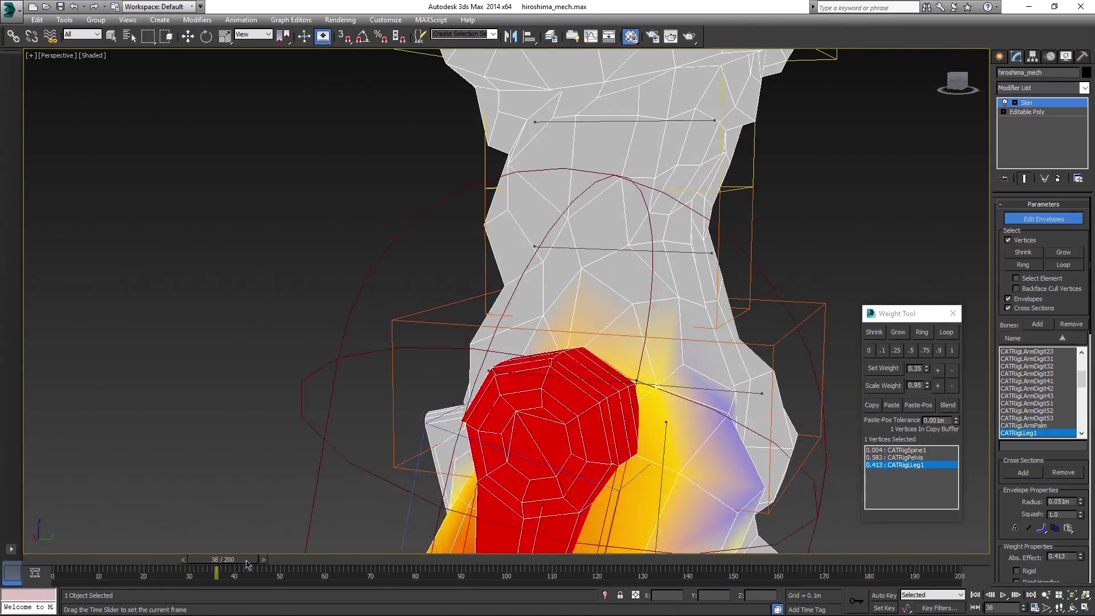
middle_drag(546, 335, 625, 378)
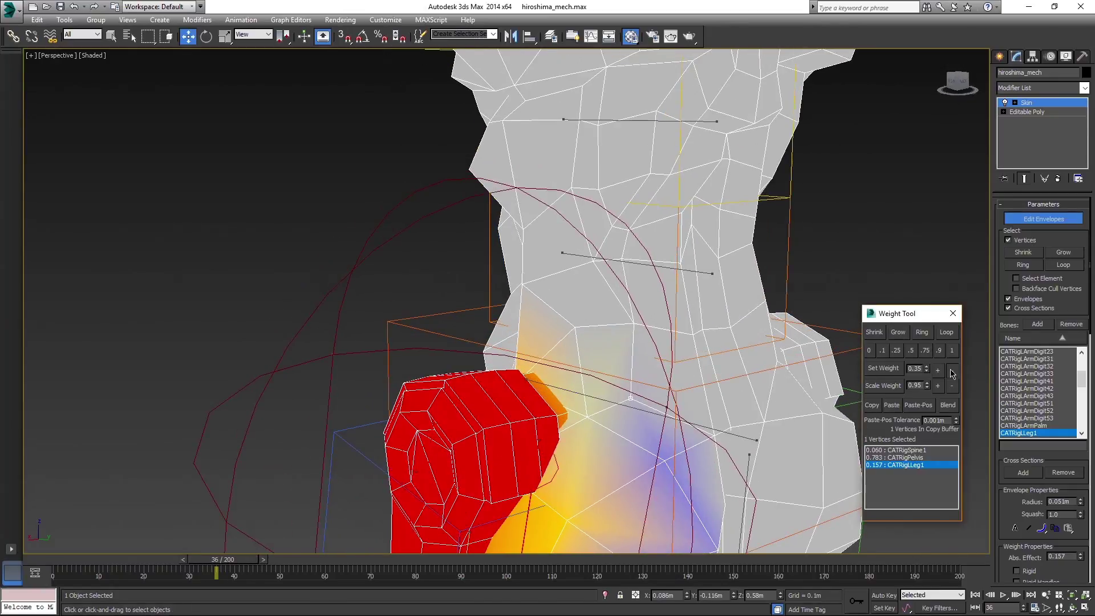
key(F3)
key(F3)
click(954, 370)
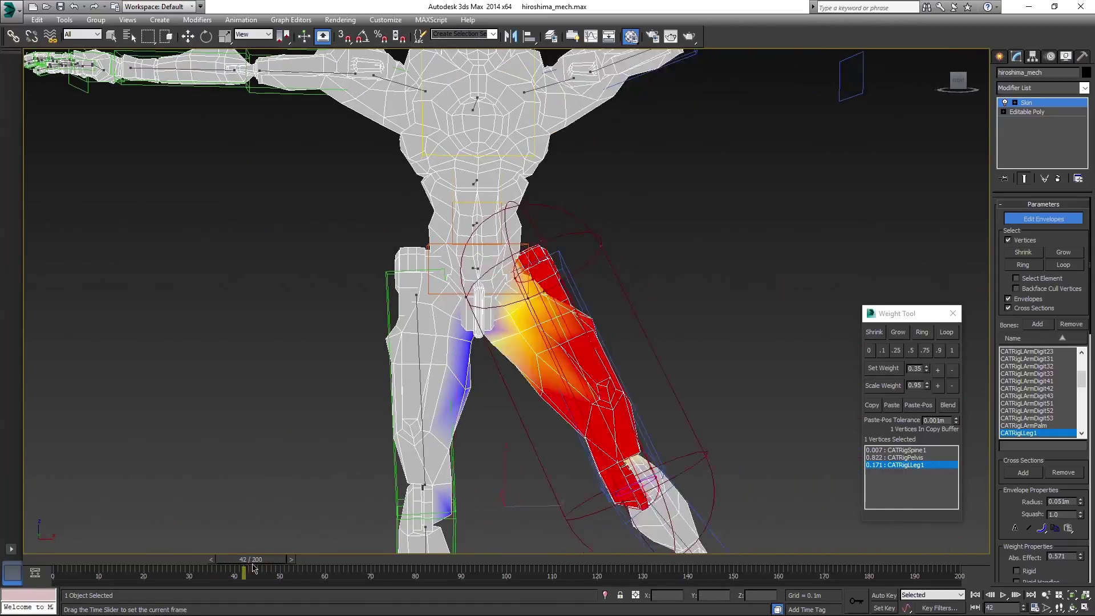
- Deselect the mech and scrub the animation to review the textured hip deformation
drag(290, 567, 190, 569)
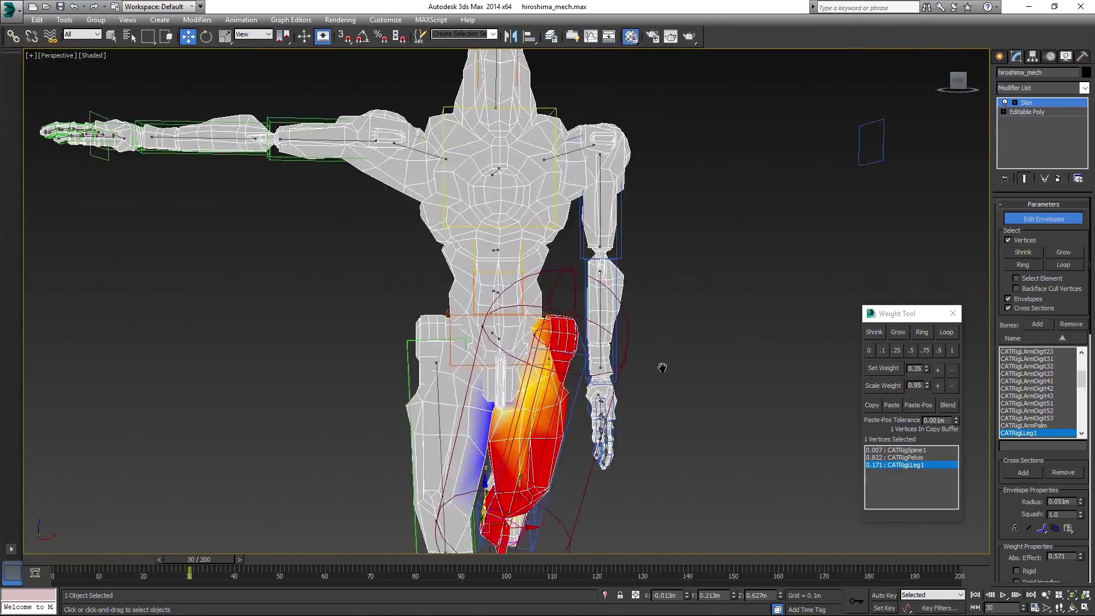
scroll(662, 367, up, 5)
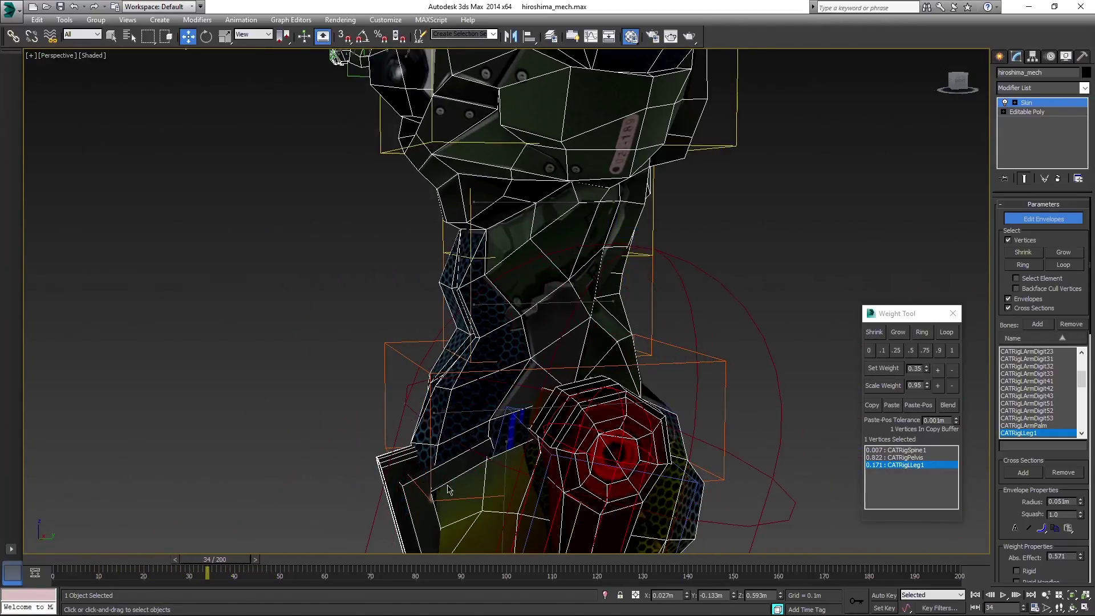
click(812, 264)
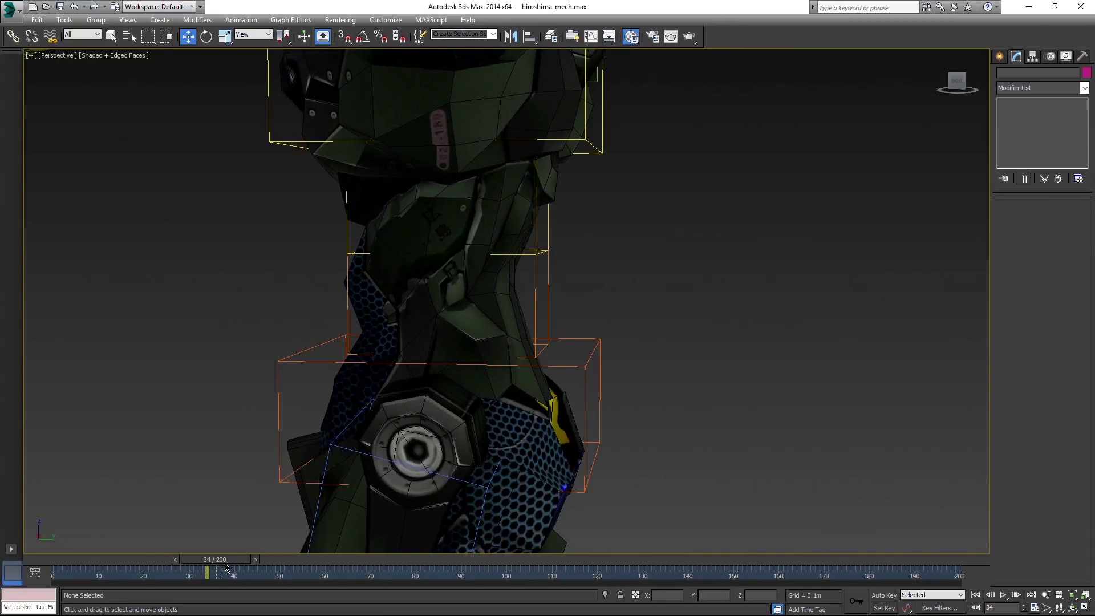
drag(236, 567, 269, 563)
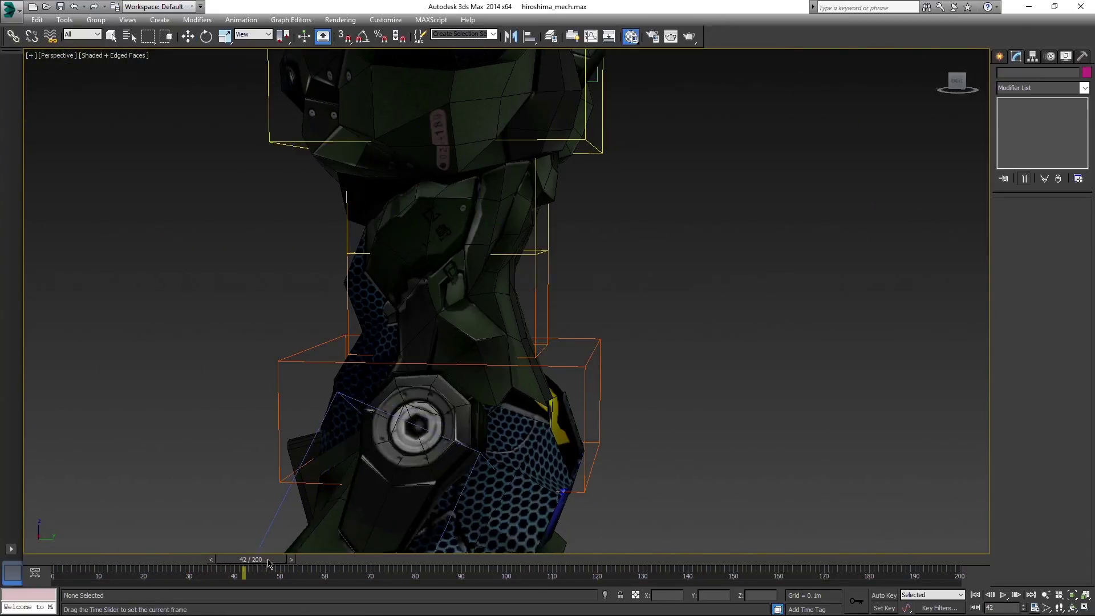
- Reselect the mech, re-enable envelope editing on CATRigChest, and orbit around the torso
click(444, 328)
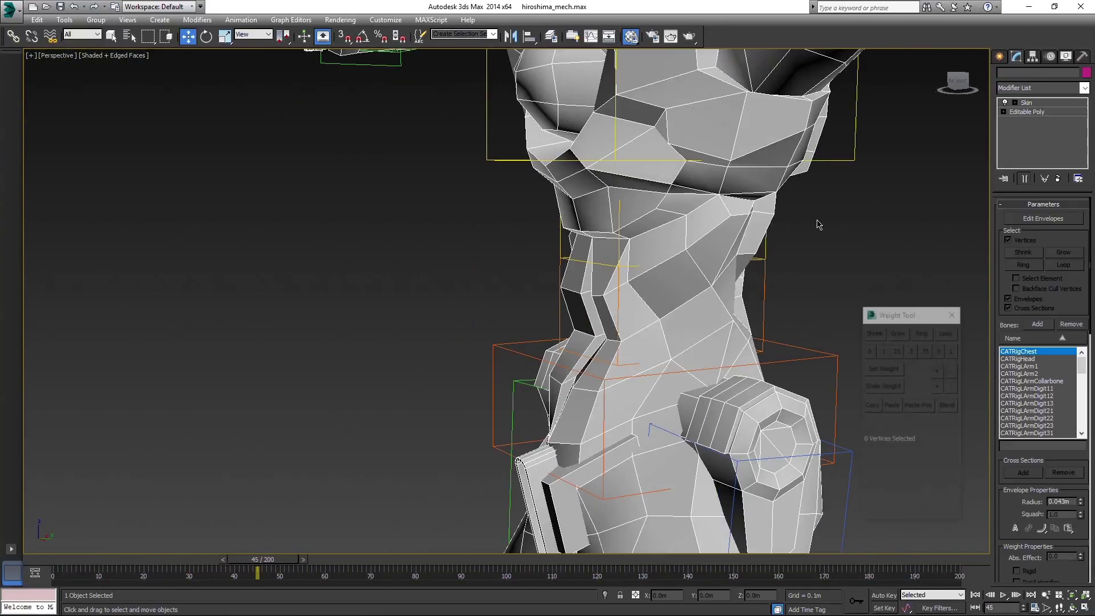
click(1037, 96)
mouse_move(844, 208)
alt+middle_down()
mouse_move(758, 274)
mouse_move(800, 293)
alt+middle_up()
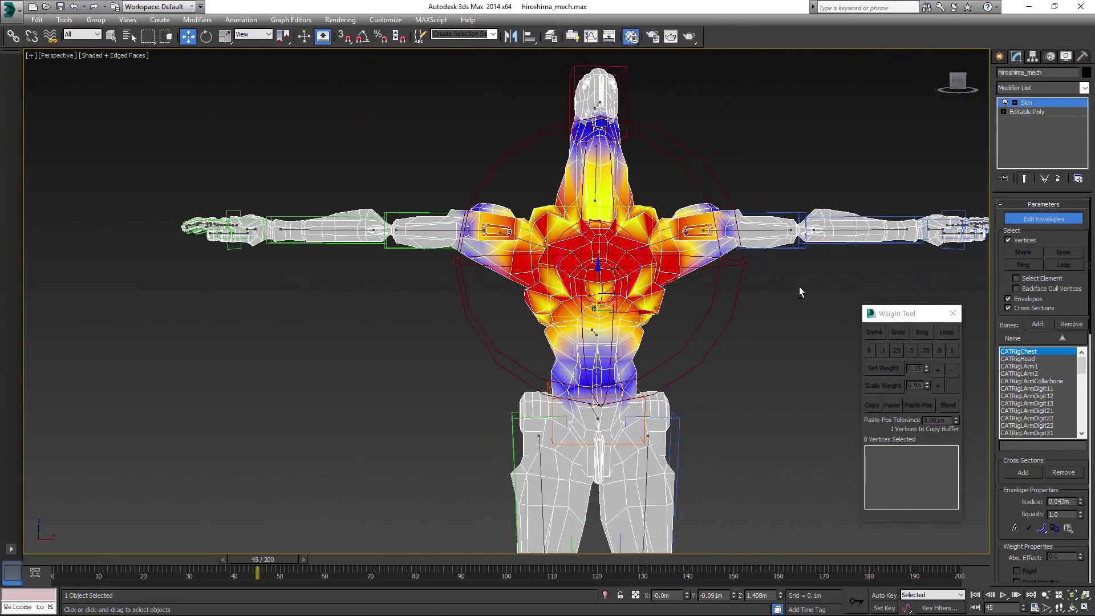
scroll(699, 302, up, 3)
mouse_move(698, 302)
alt+middle_down()
mouse_move(704, 368)
mouse_move(702, 293)
alt+middle_up()
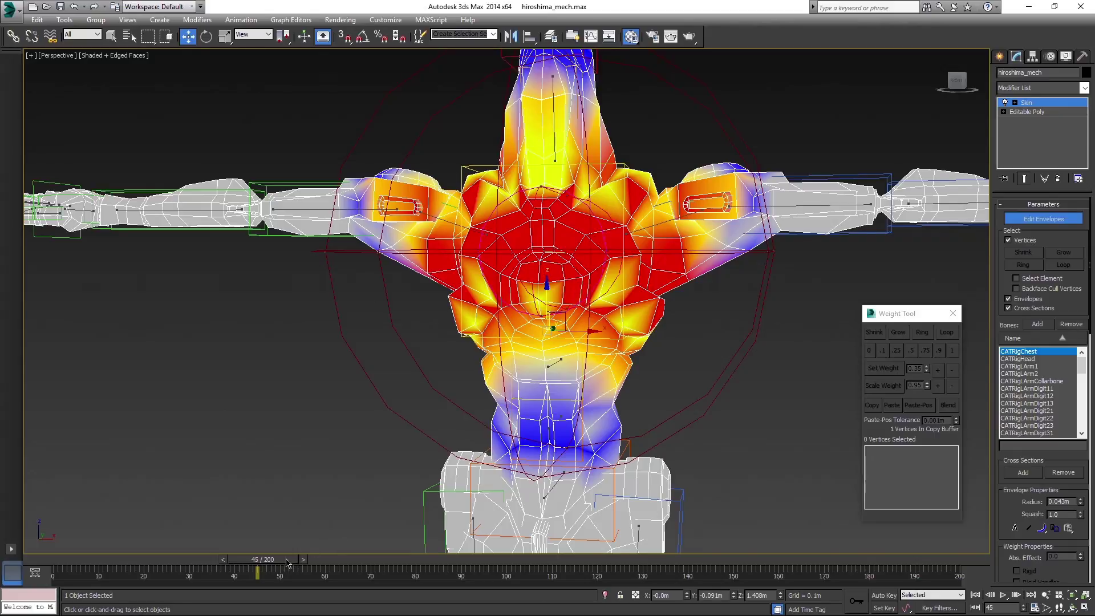
alt+middle_drag(514, 386, 557, 352)
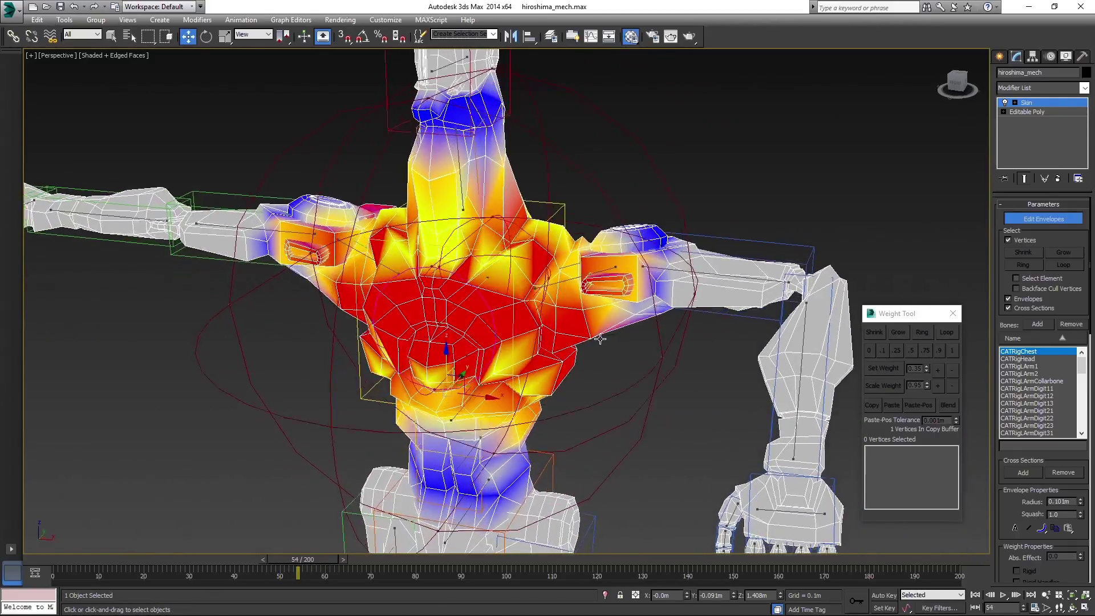